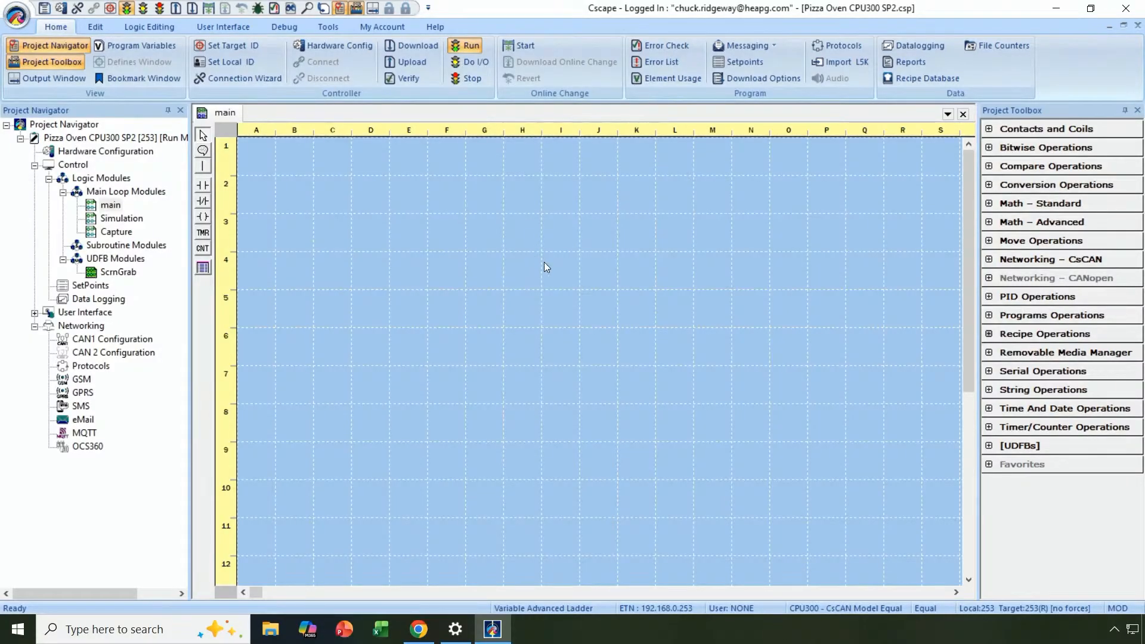
{"action": "left_click", "coordinate": [154, 48]}
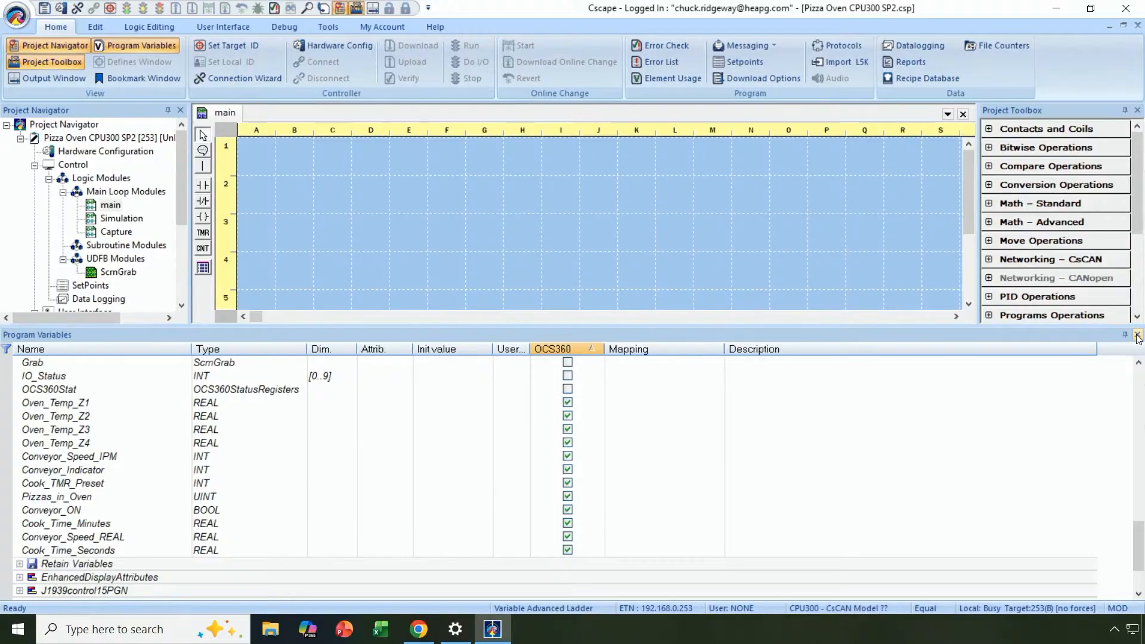
{"action": "left_click", "coordinate": [1138, 336]}
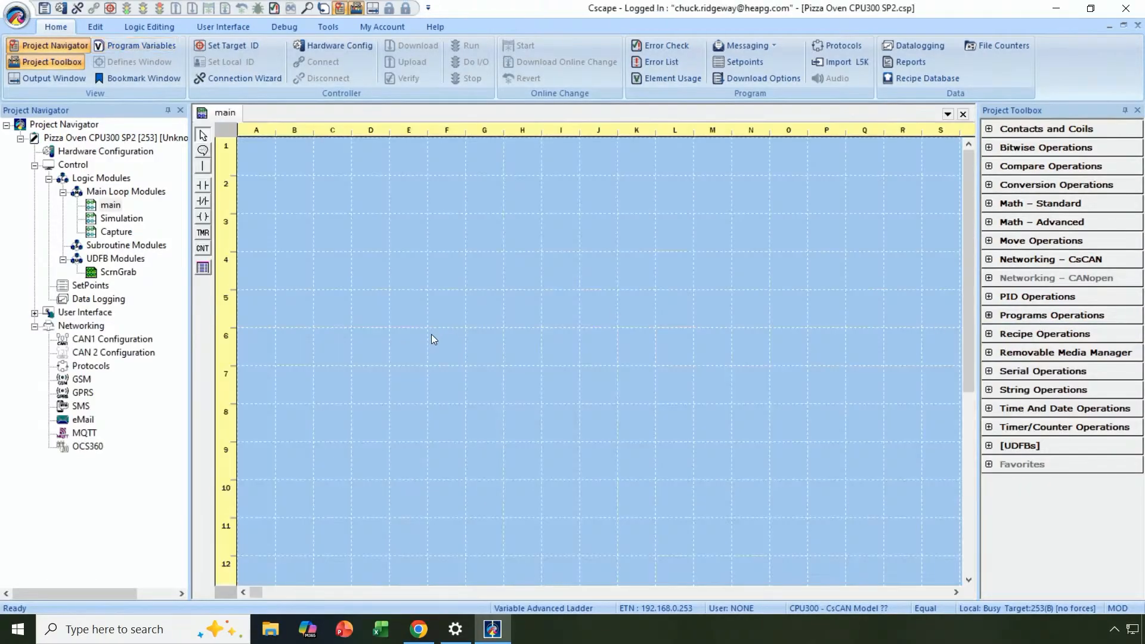
{"action": "double_click", "coordinate": [86, 449]}
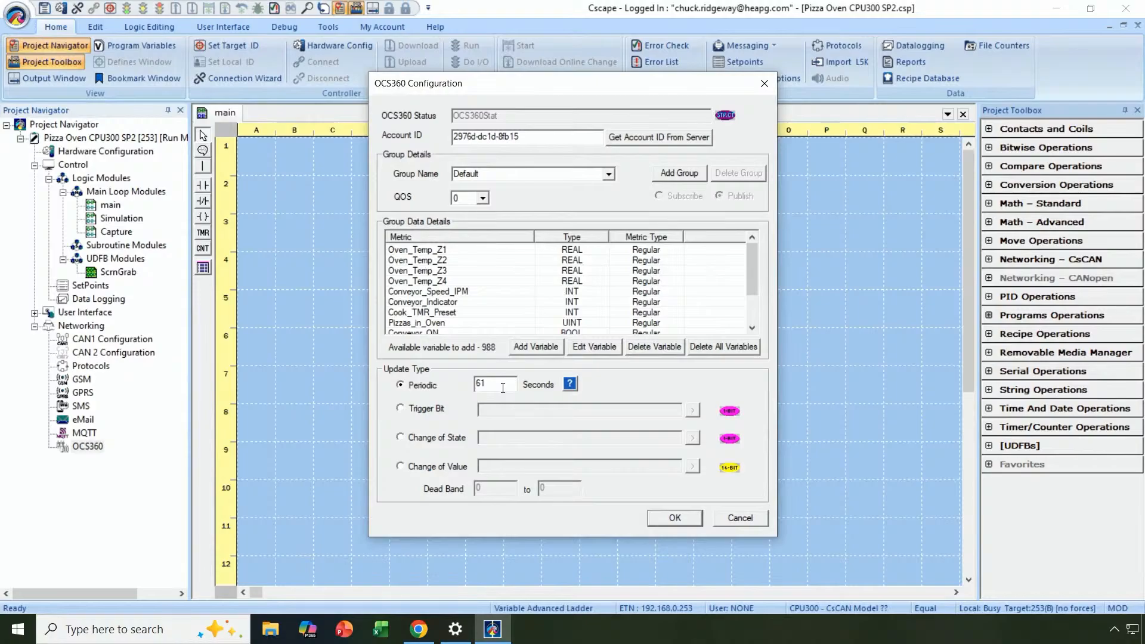
{"action": "left_click", "coordinate": [570, 384]}
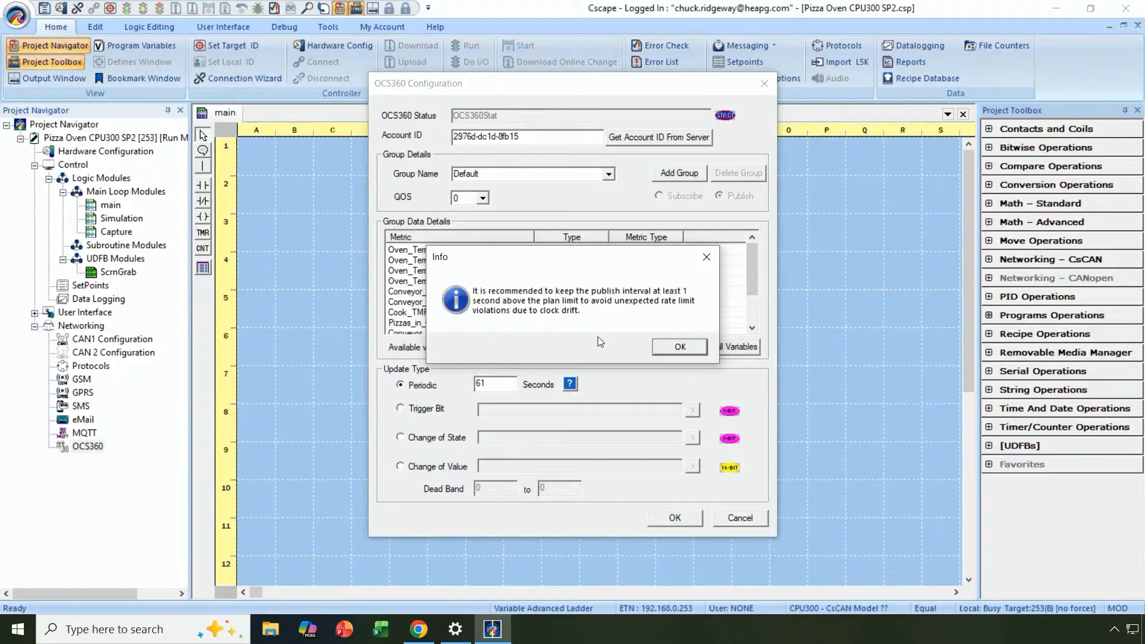
{"action": "left_click", "coordinate": [660, 347]}
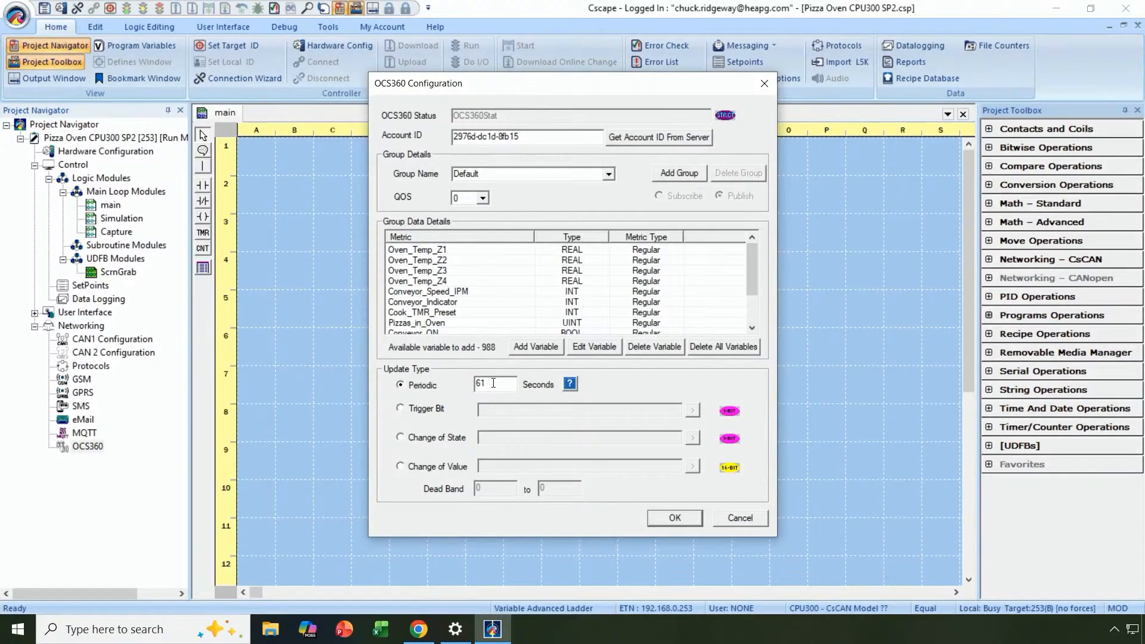
{"action": "left_click", "coordinate": [669, 518]}
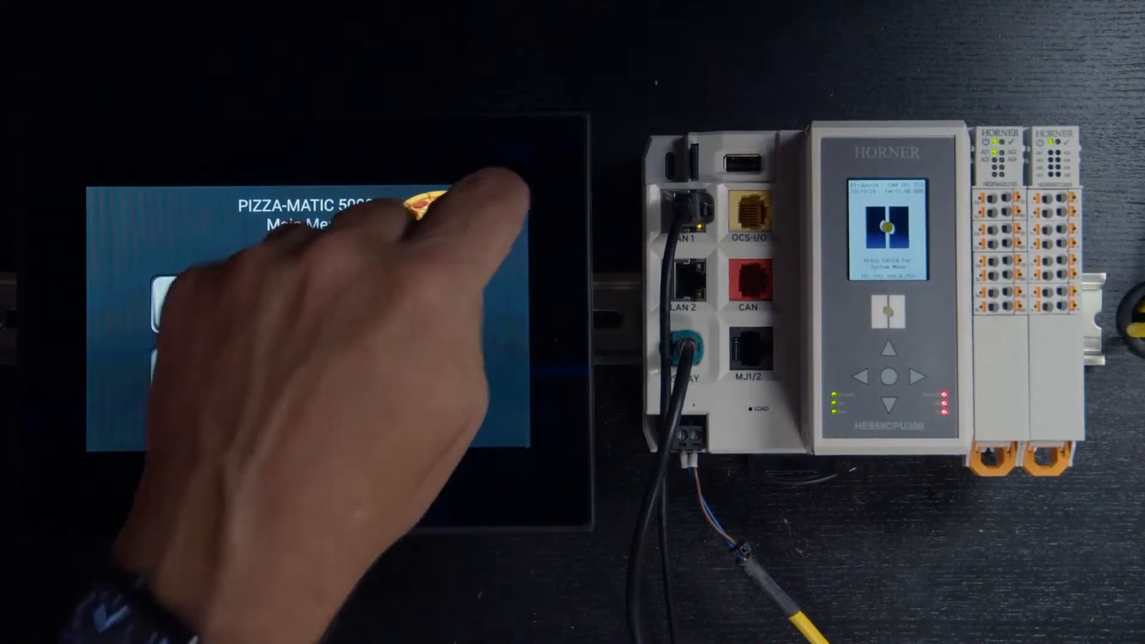
On the CPU300 touchscreen, check the OCS360 Account ID, then open OCS360 Telemetry settings.
{"action": "left_click", "coordinate": [513, 200]}
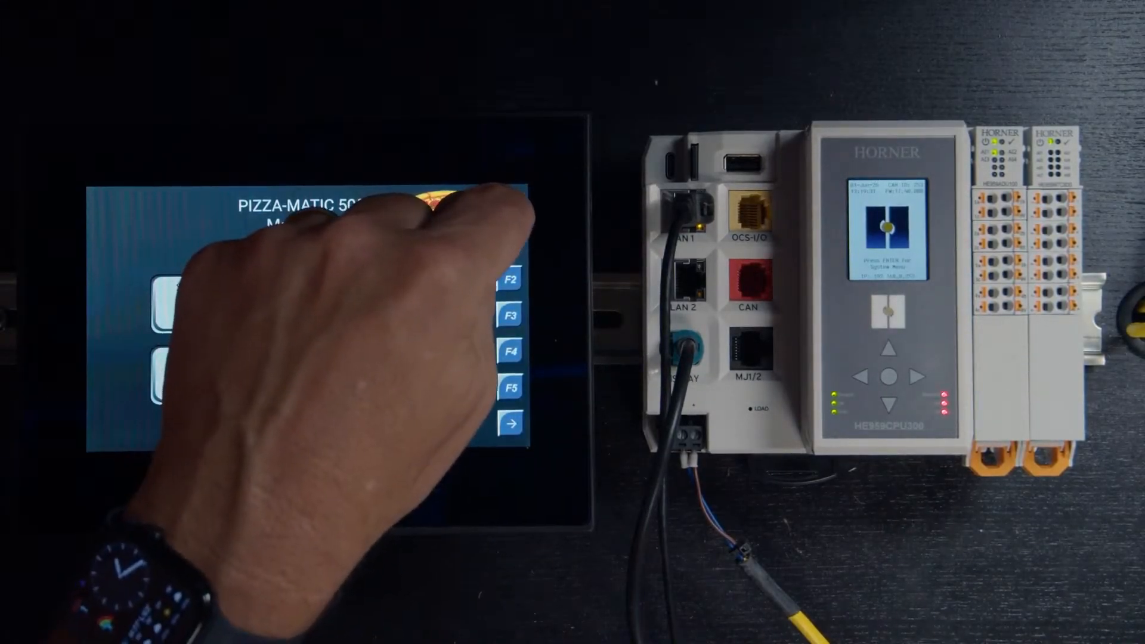
{"action": "left_click", "coordinate": [511, 206]}
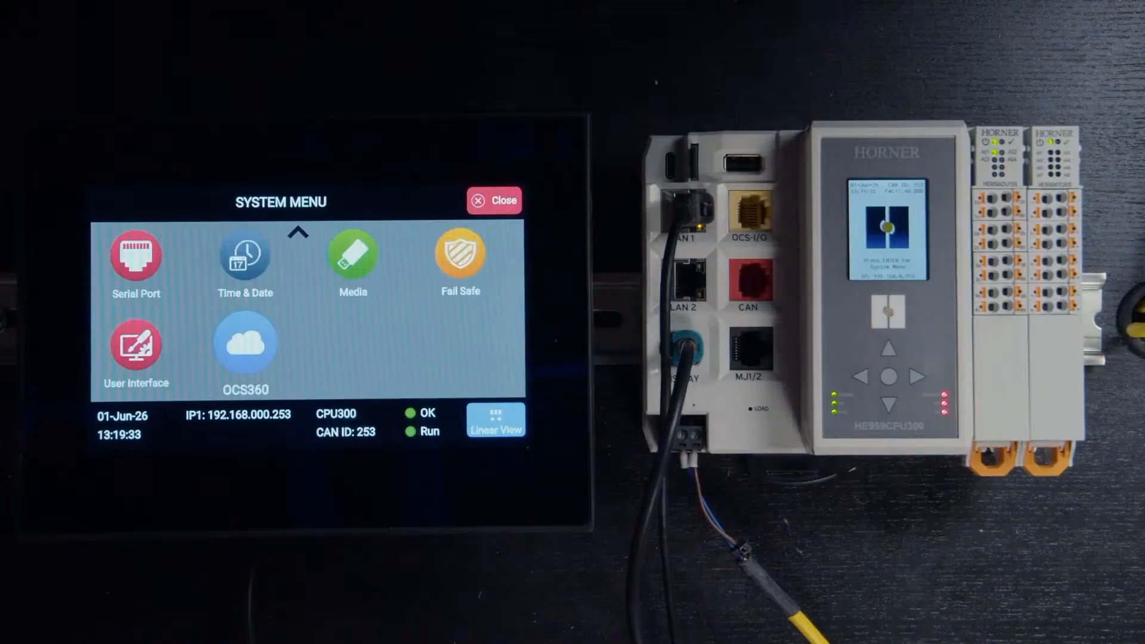
{"action": "left_click_drag", "start_coordinate": [313, 280], "coordinate": [178, 334]}
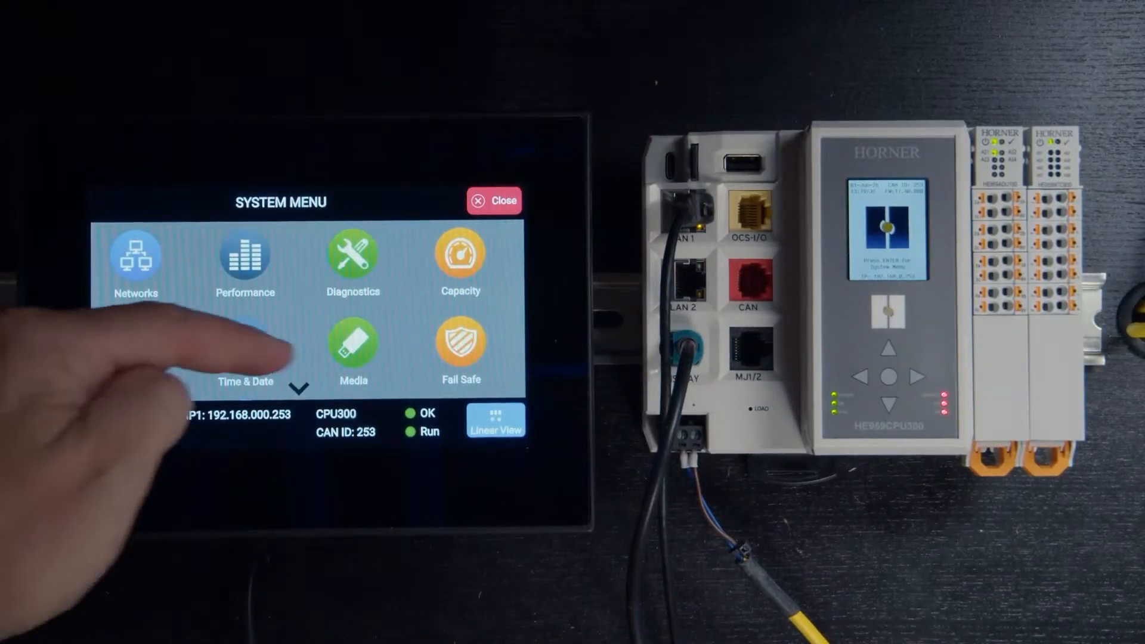
{"action": "left_click_drag", "start_coordinate": [316, 325], "coordinate": [305, 238]}
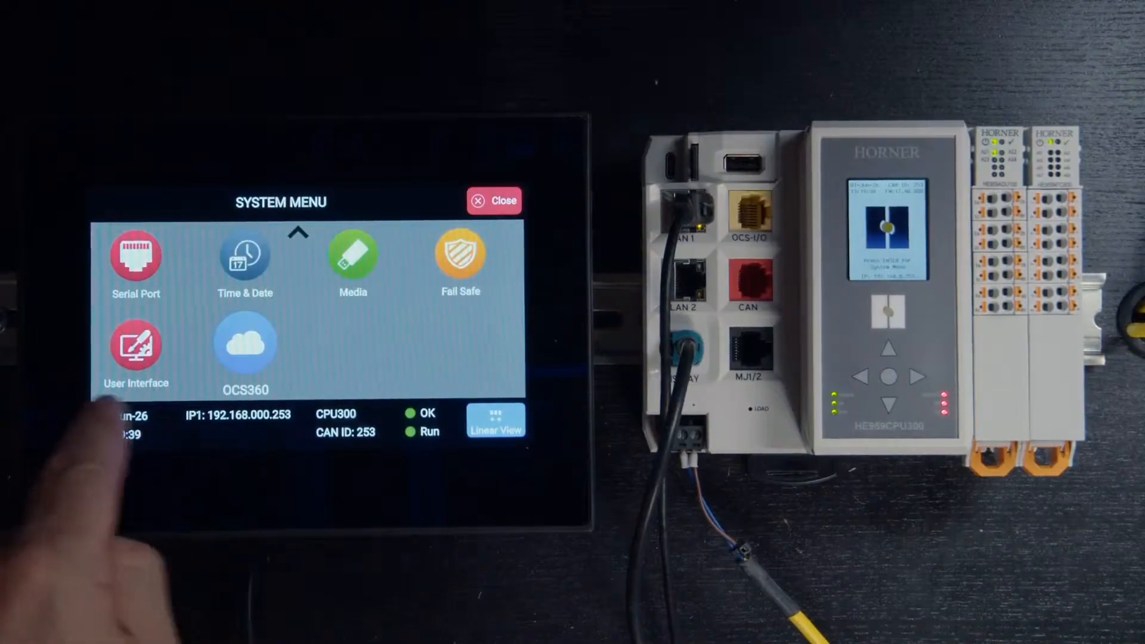
{"action": "left_click", "coordinate": [245, 349]}
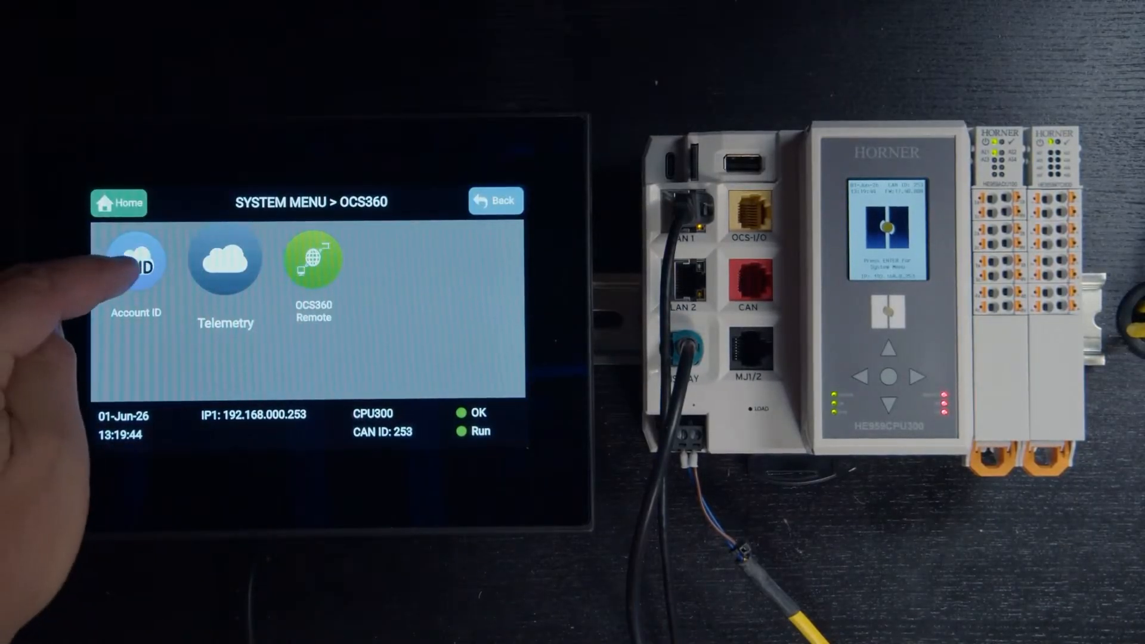
{"action": "left_click", "coordinate": [136, 263]}
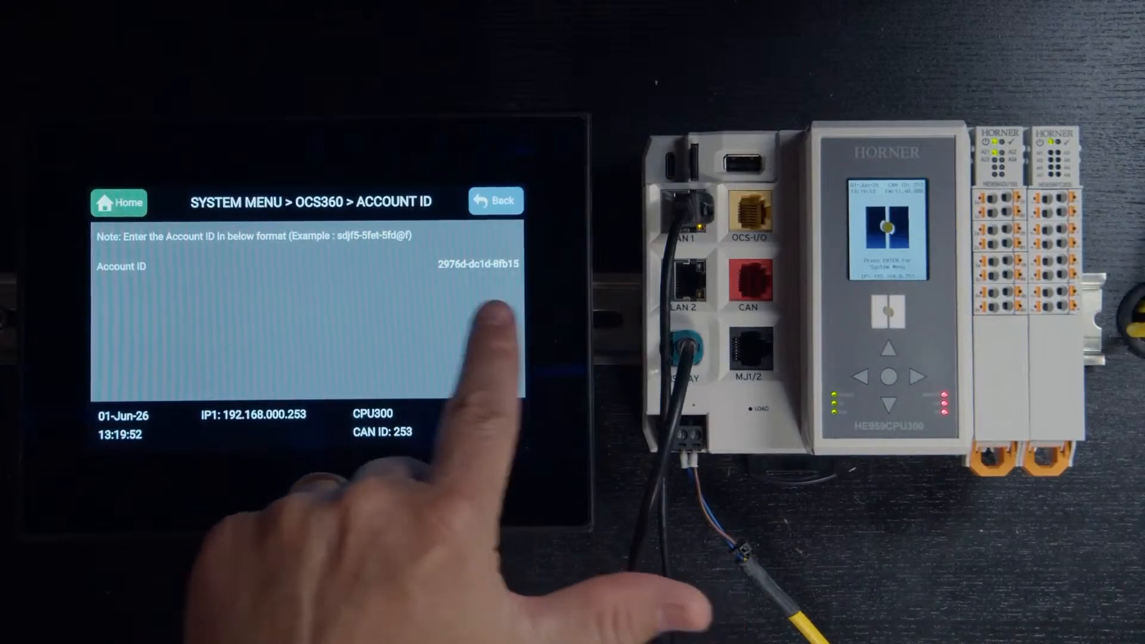
{"action": "left_click", "coordinate": [498, 200]}
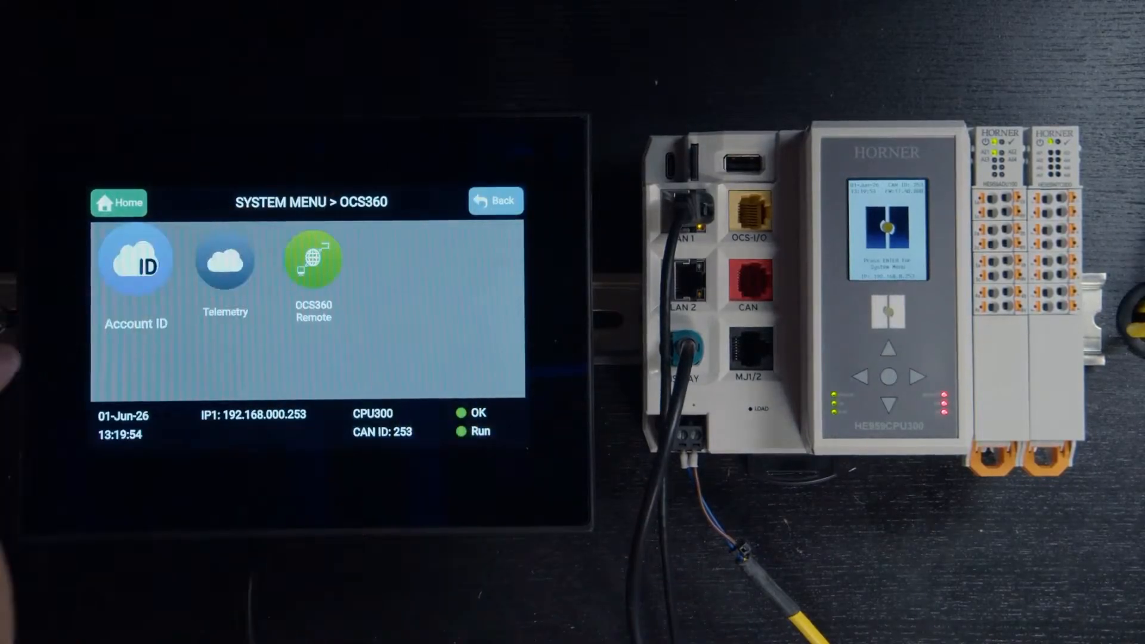
{"action": "left_click", "coordinate": [226, 261]}
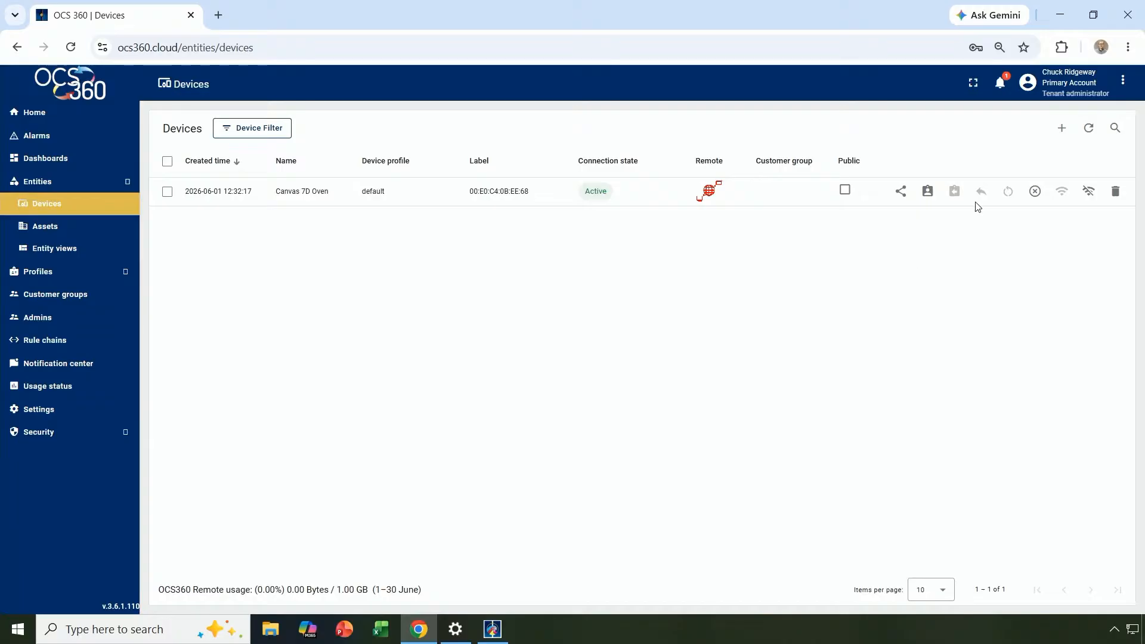
Add a new OCS360 device named 'CPU300 Oven' with Telemetry Only communication.
{"action": "left_click", "coordinate": [1063, 131]}
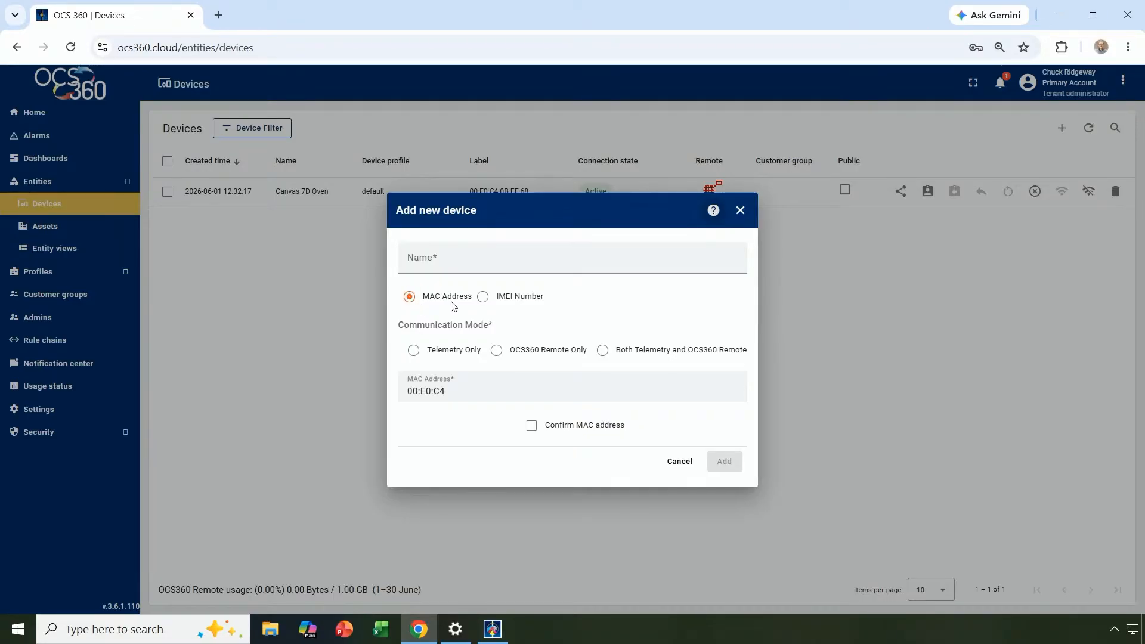
{"action": "left_click", "coordinate": [418, 259]}
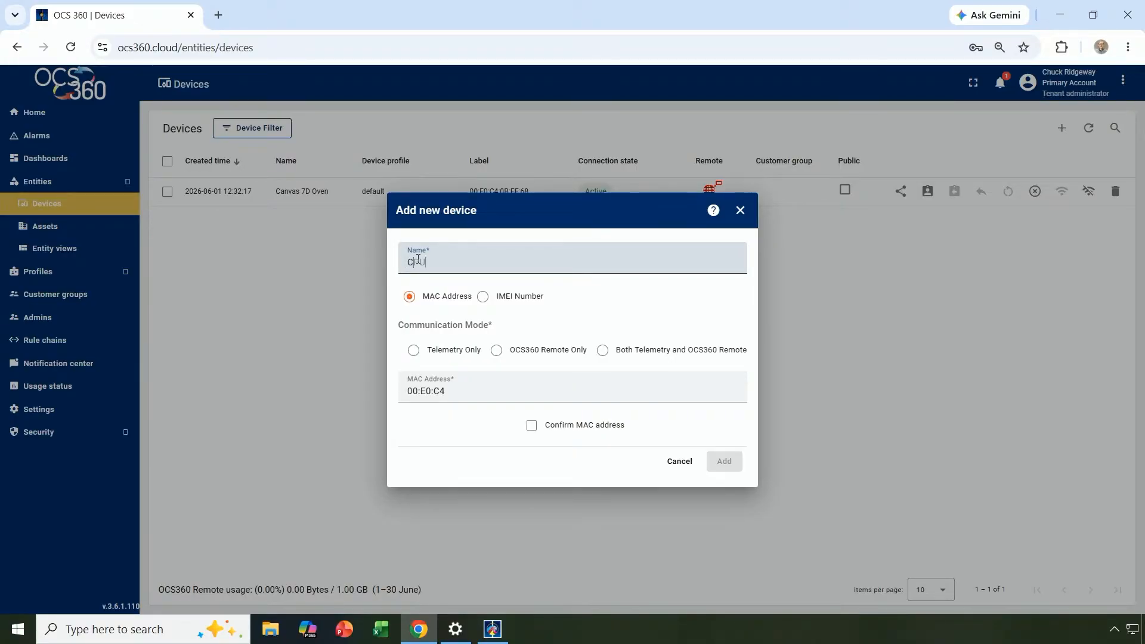
{"action": "type", "text": "300"}
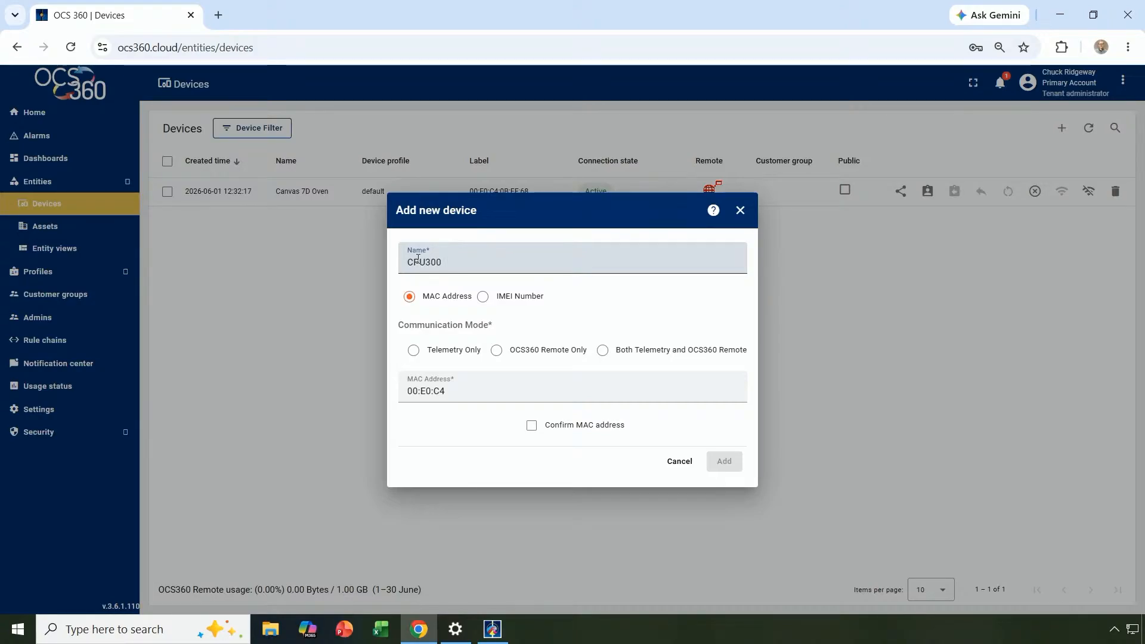
{"action": "type", "text": " Oven"}
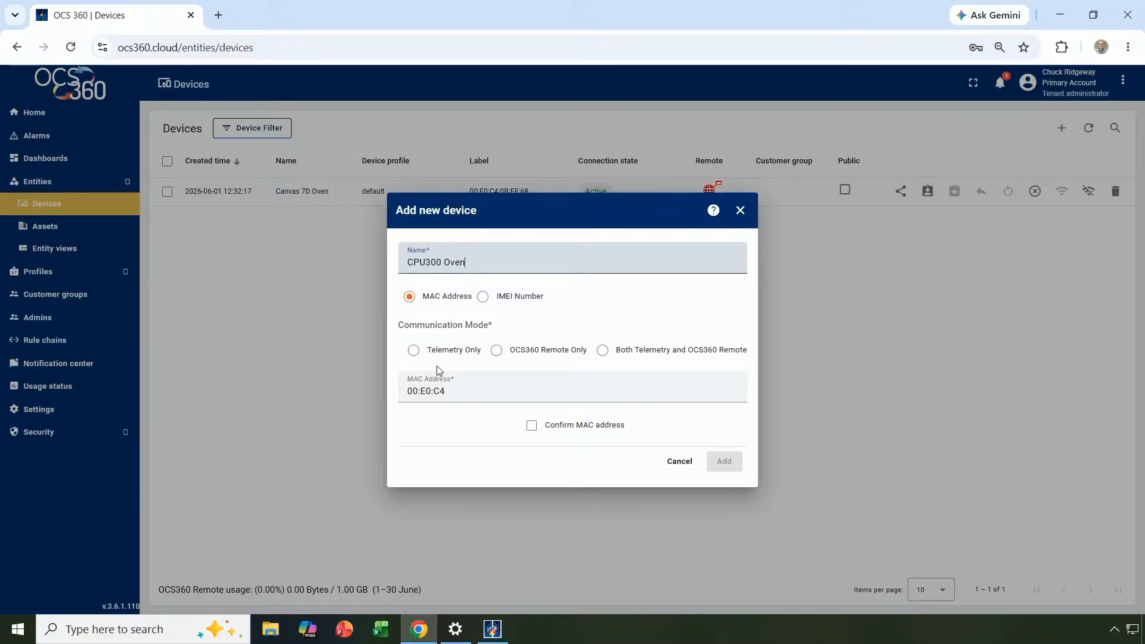
{"action": "left_click", "coordinate": [414, 352]}
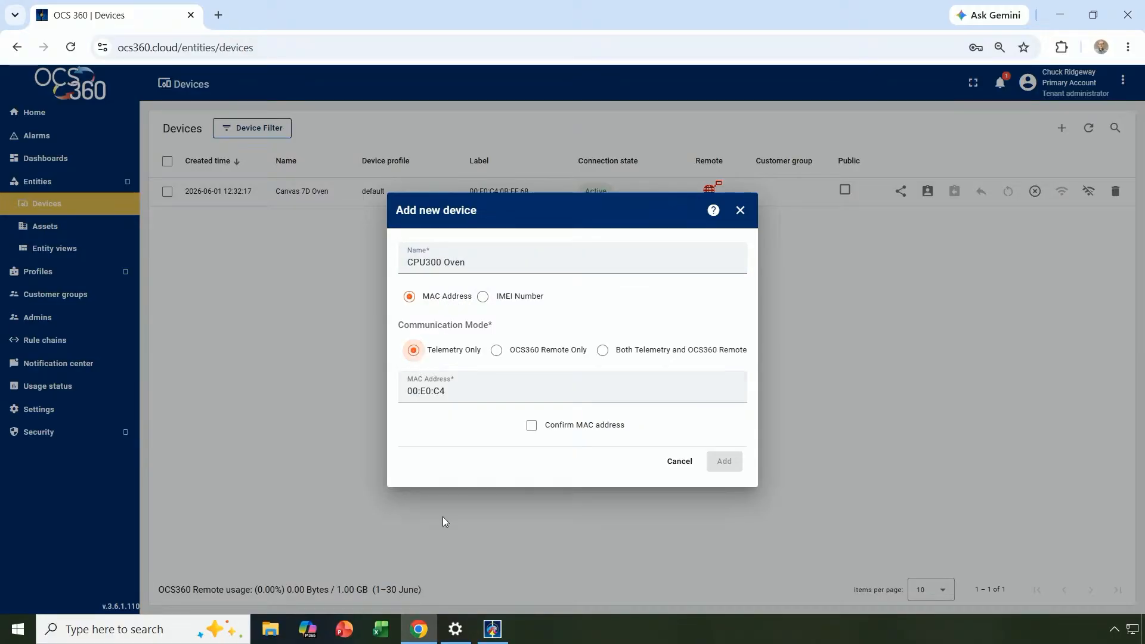
Start the device's MAC address, then show the touchscreen's Networks > LAN settings with the MAC-ID.
{"action": "left_click", "coordinate": [469, 393]}
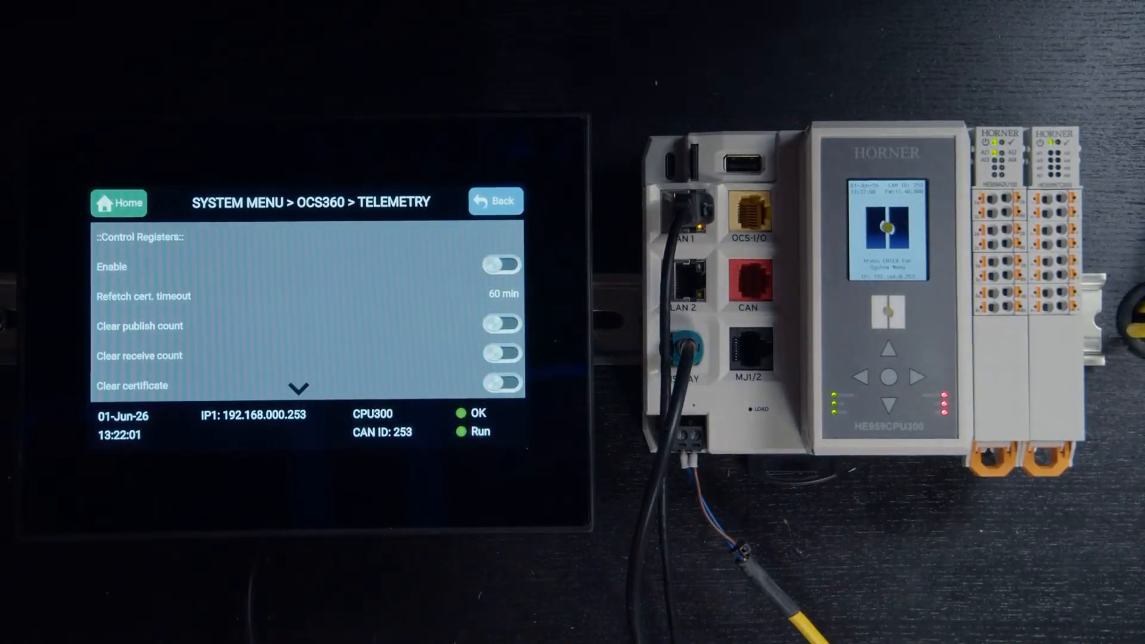
{"action": "left_click", "coordinate": [118, 202]}
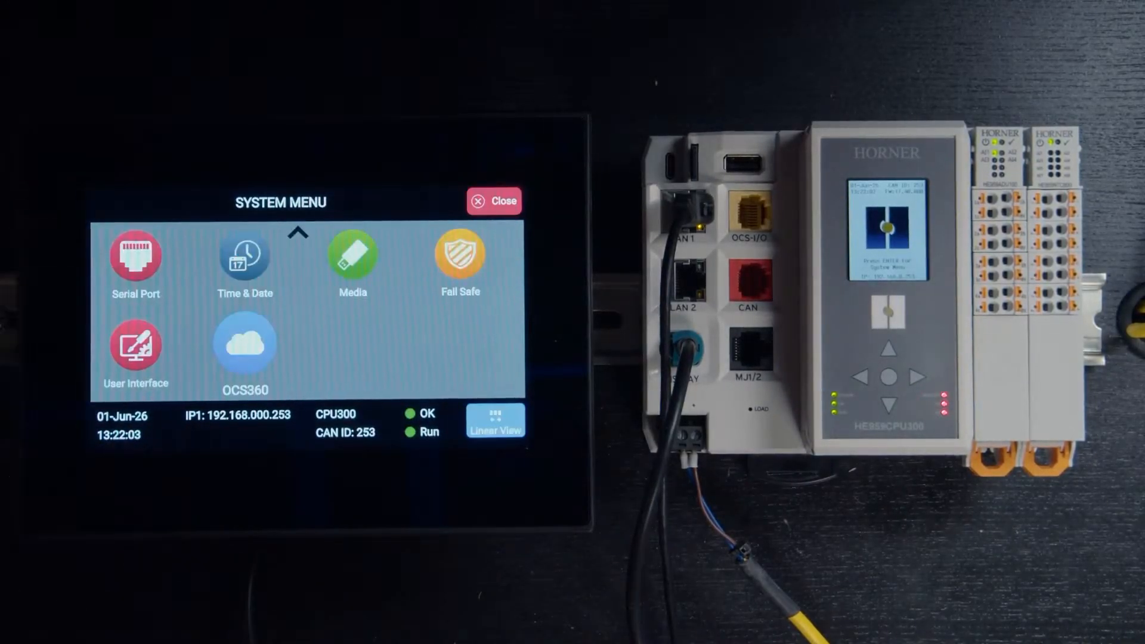
{"action": "left_click_drag", "start_coordinate": [235, 256], "coordinate": [116, 381]}
{"action": "left_click", "coordinate": [136, 257]}
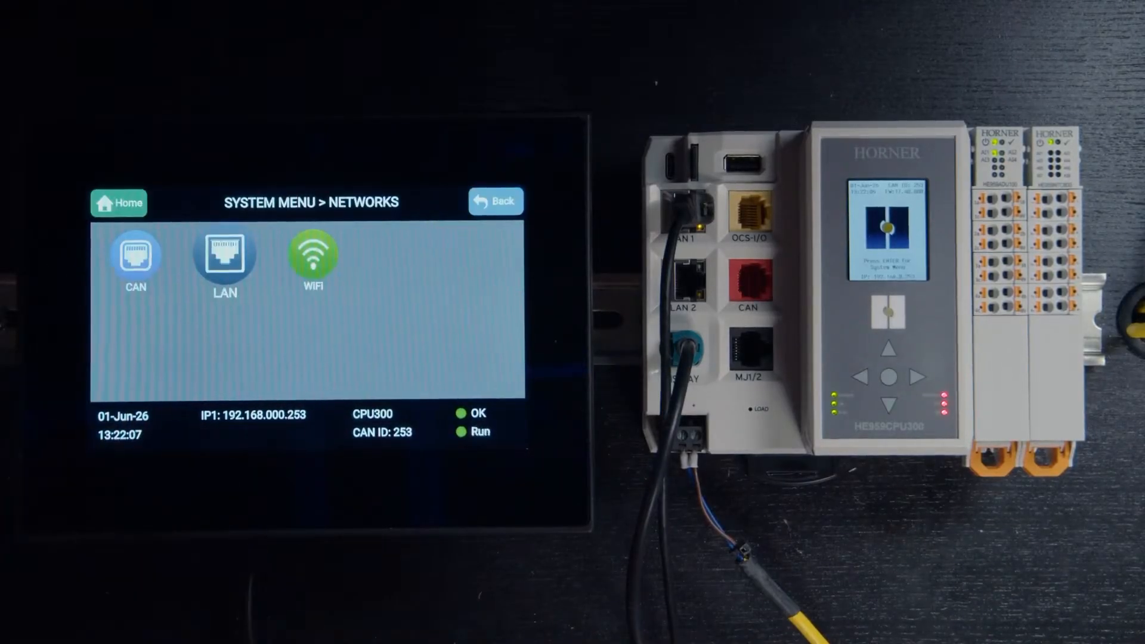
{"action": "left_click", "coordinate": [224, 256]}
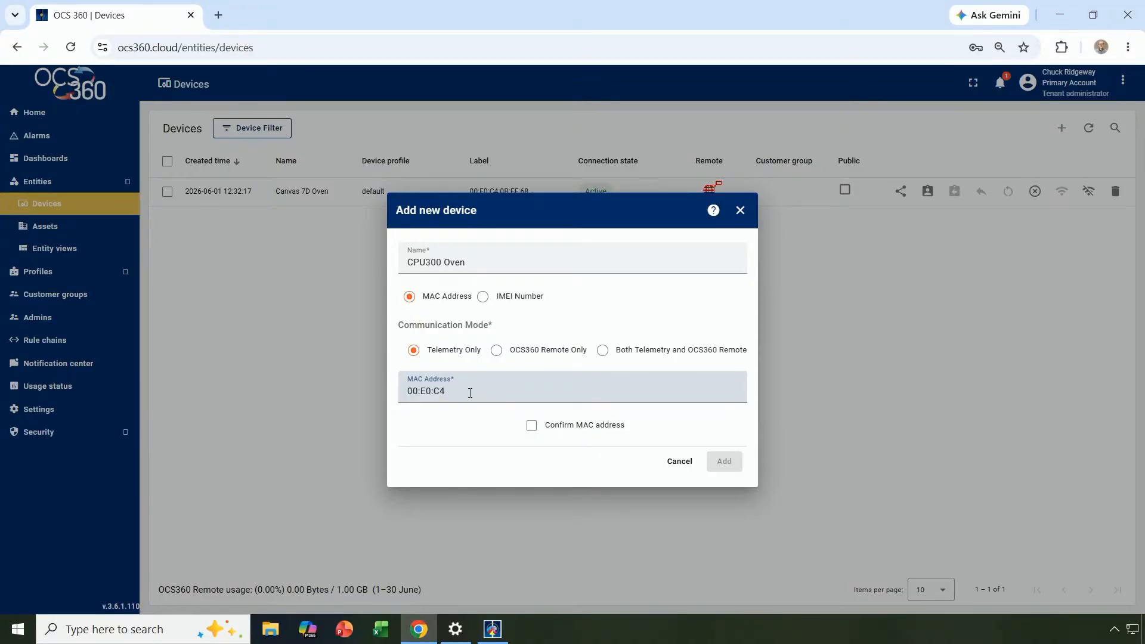
Complete the MAC address with ':0D:70:B3', confirm it, and add the CPU300 Oven device.
{"action": "type", "text": ":0D:7"}
{"action": "type", "text": "0"}
{"action": "type", "text": ":B"}
{"action": "type", "text": "3"}
{"action": "left_click", "coordinate": [532, 426]}
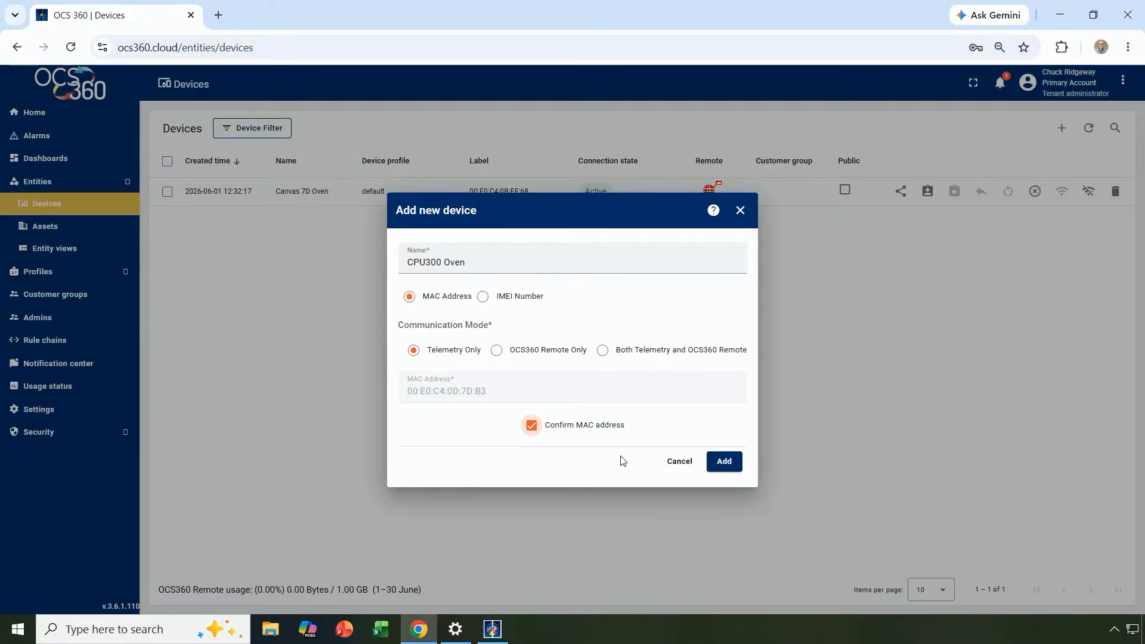
{"action": "left_click", "coordinate": [725, 467]}
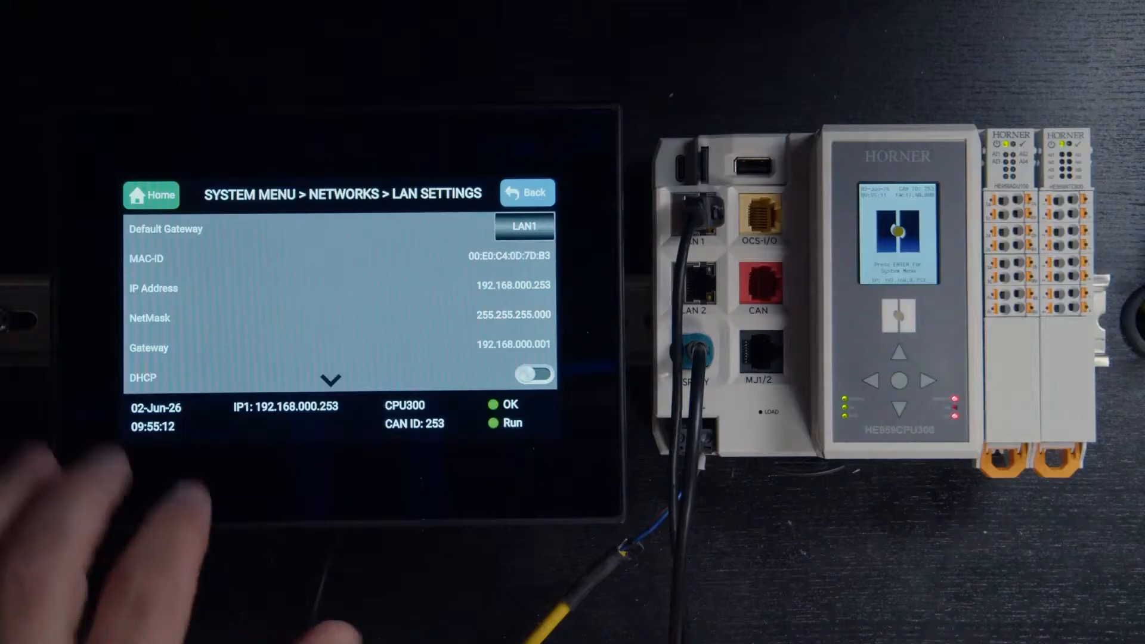
On the touchscreen, go to OCS360 > Telemetry and switch Enable on.
{"action": "left_click", "coordinate": [151, 195]}
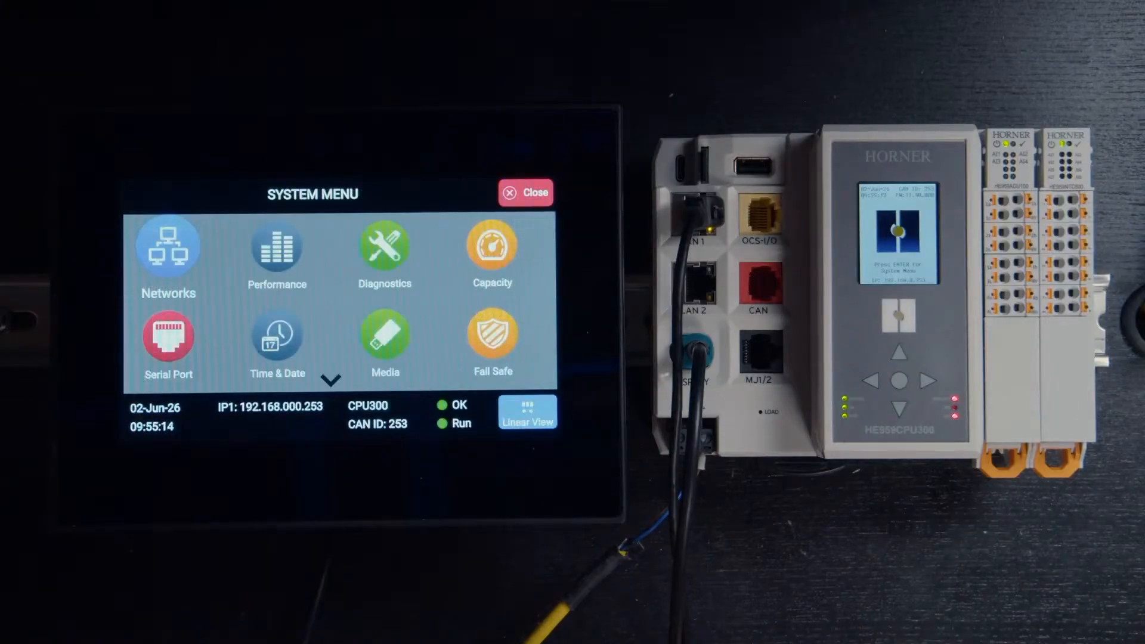
{"action": "left_click_drag", "start_coordinate": [174, 358], "coordinate": [231, 245]}
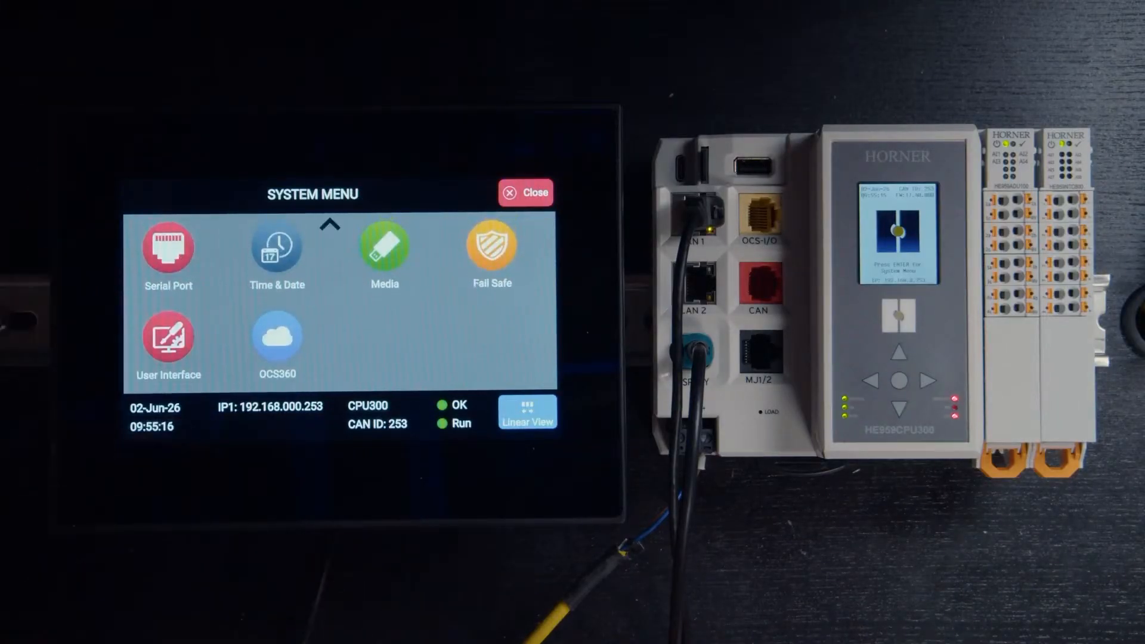
{"action": "left_click", "coordinate": [277, 337]}
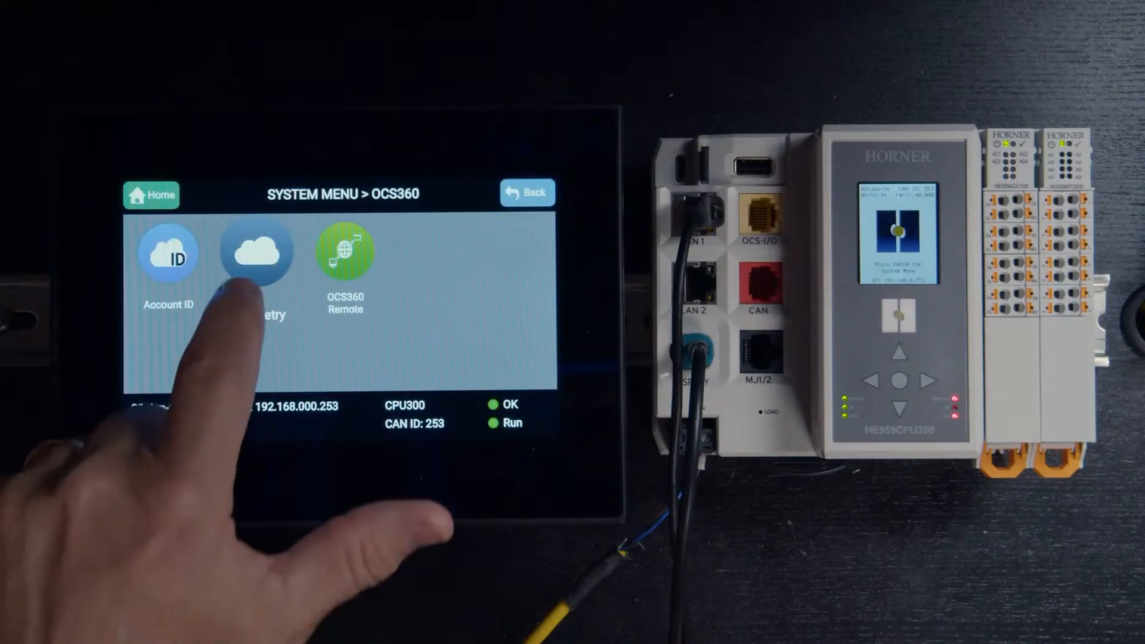
{"action": "left_click", "coordinate": [257, 253]}
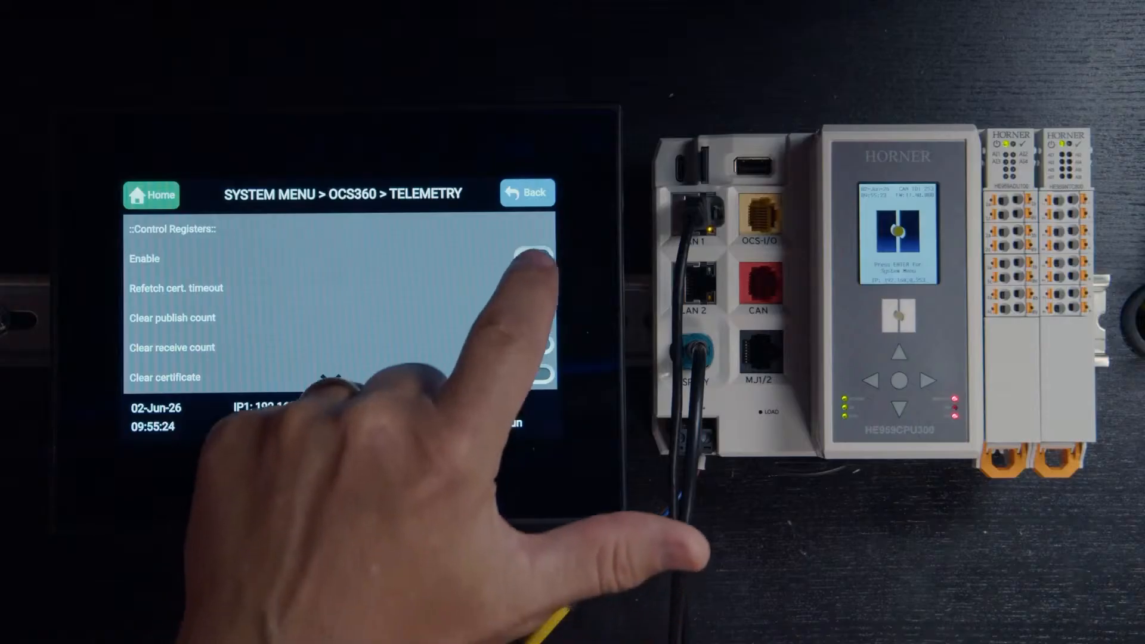
{"action": "left_click", "coordinate": [534, 256]}
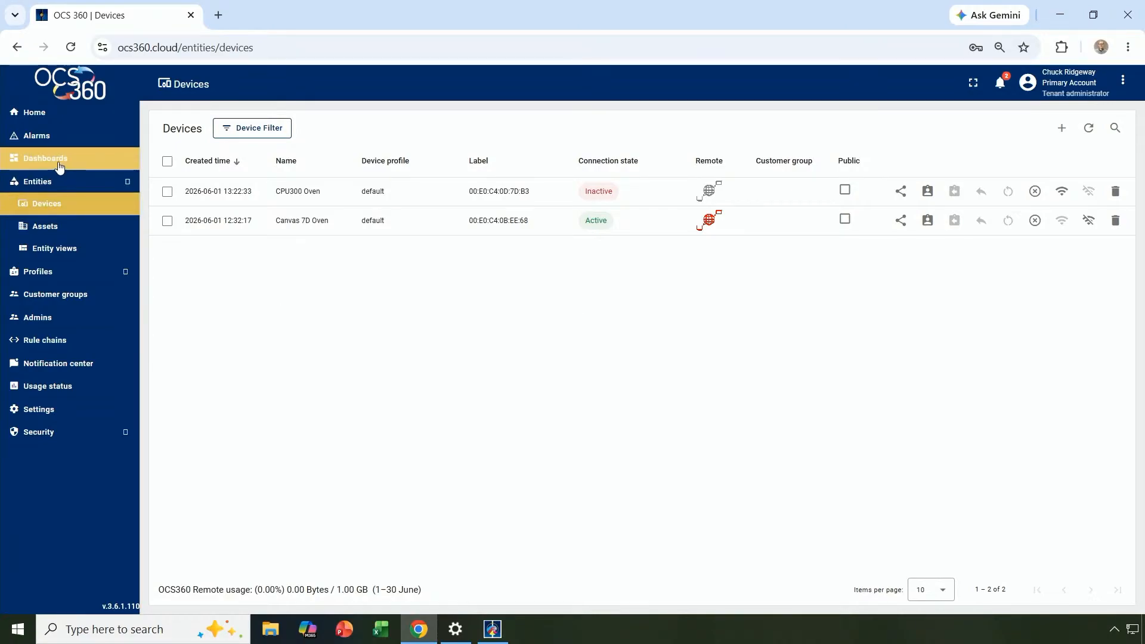
Check the Devices list for CPU300 Oven, then open the Account profile from the header menu.
{"action": "left_click", "coordinate": [34, 113]}
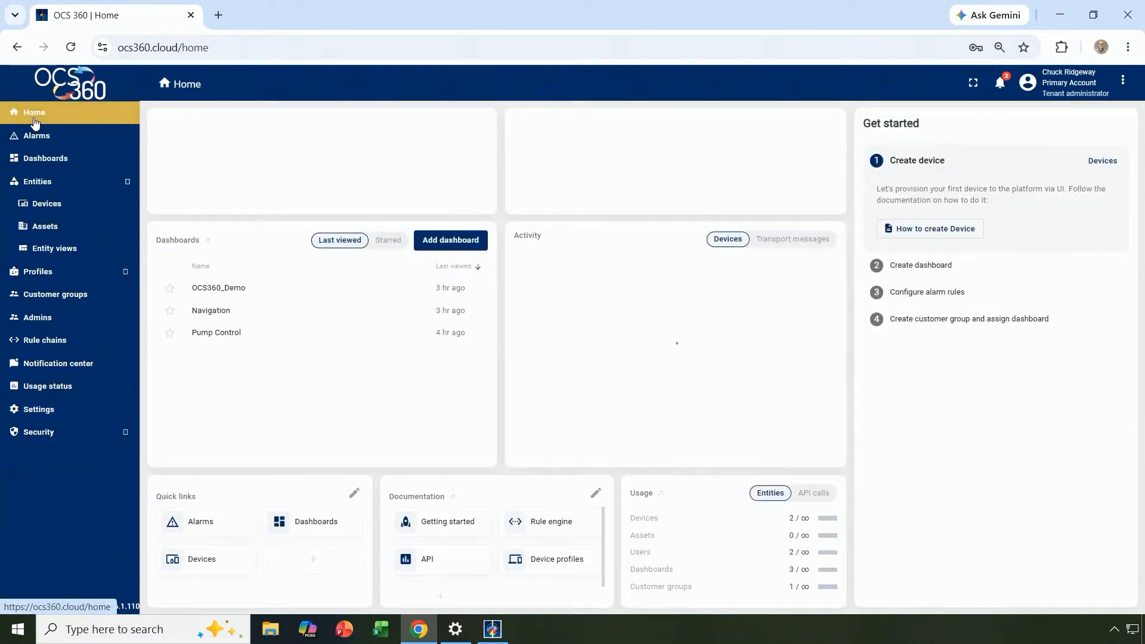
{"action": "left_click", "coordinate": [42, 204]}
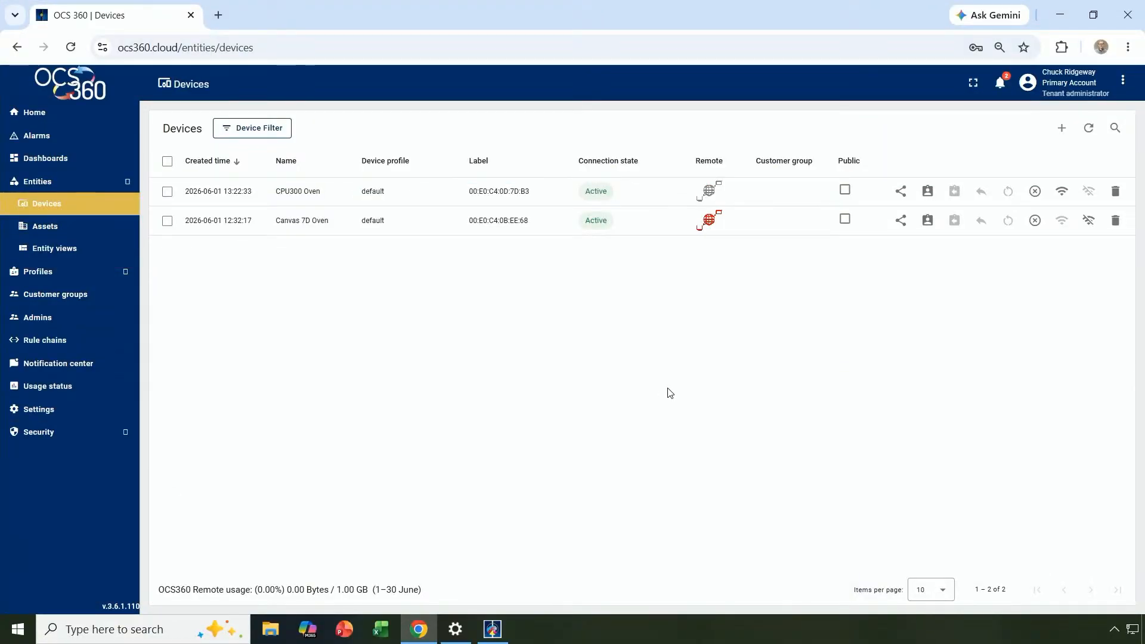
{"action": "left_click", "coordinate": [1123, 81]}
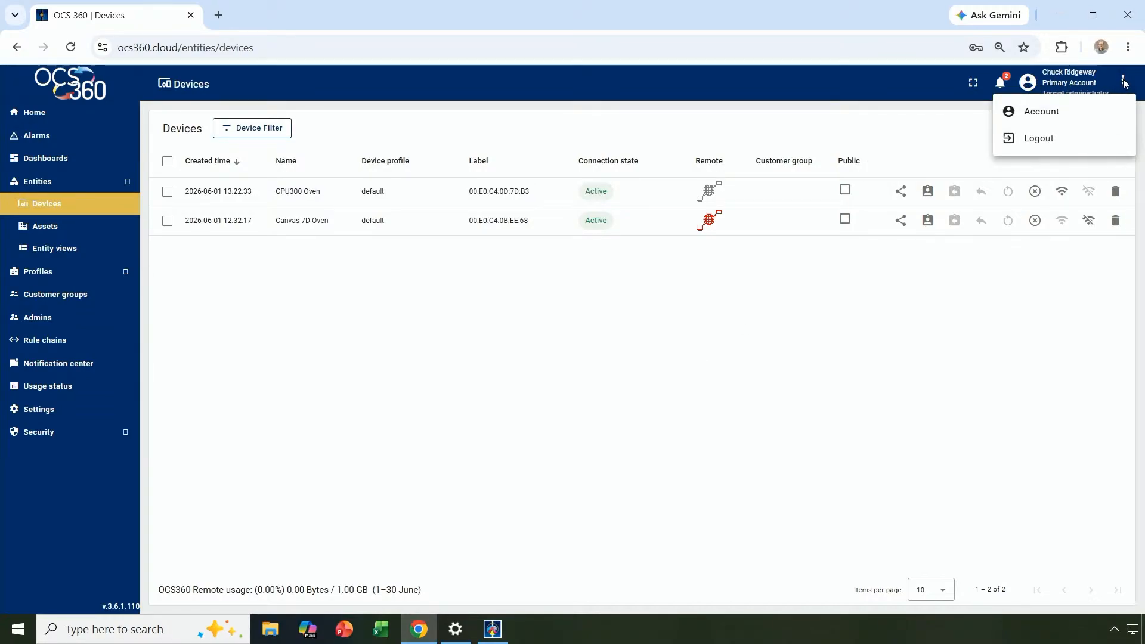
{"action": "left_click", "coordinate": [1039, 113]}
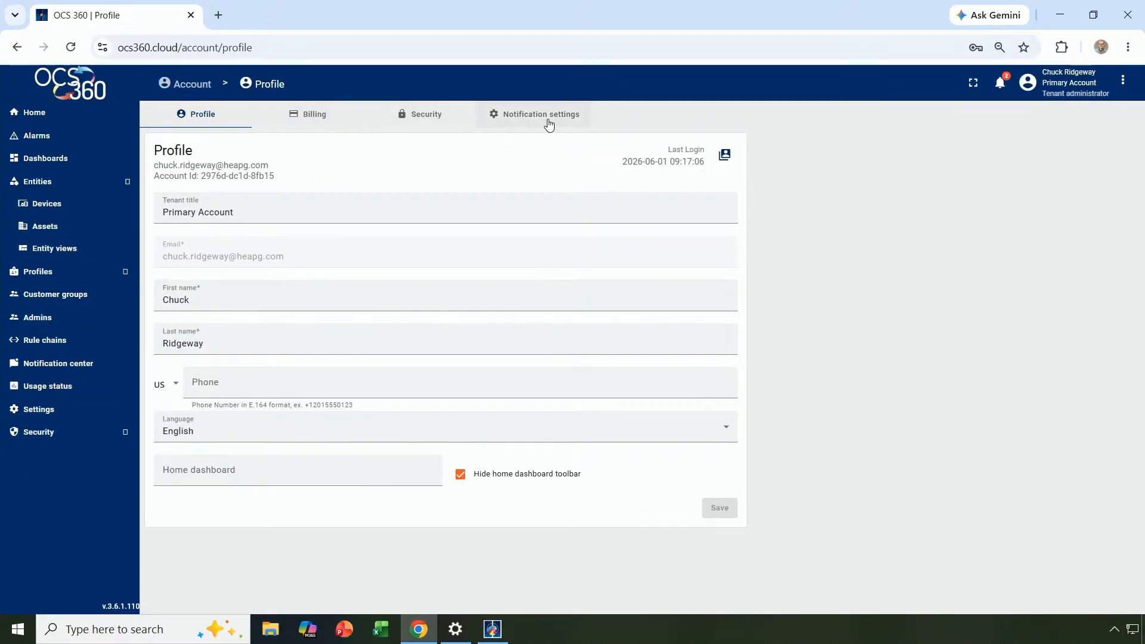
View the account's Security tab, then its Billing tab with the Platinum plan.
{"action": "left_click", "coordinate": [425, 115]}
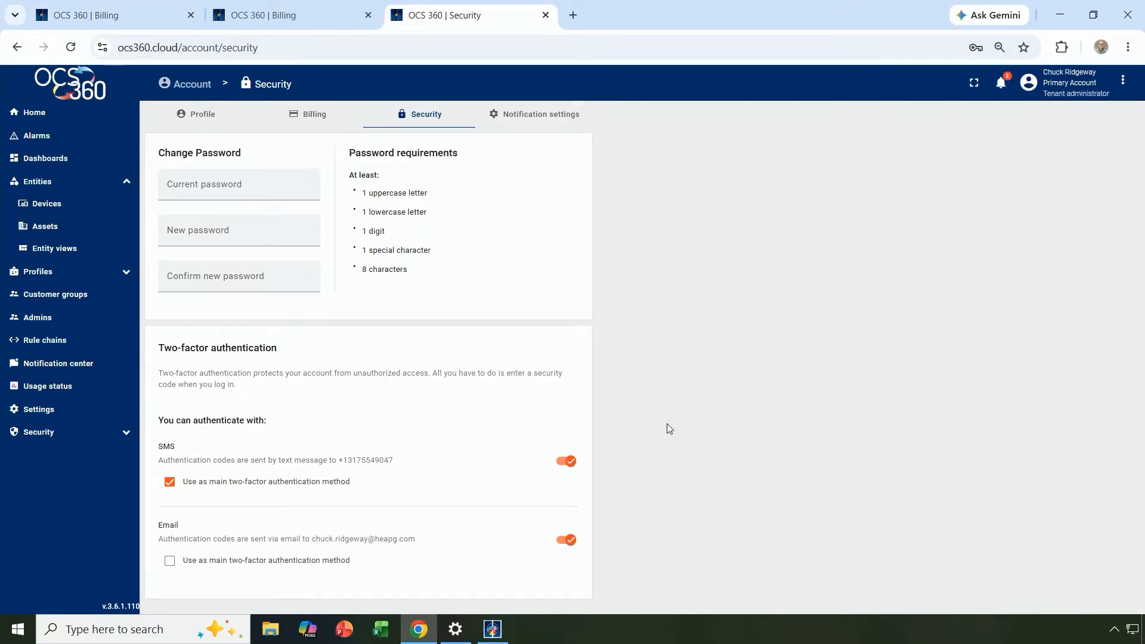
{"action": "left_click", "coordinate": [316, 119]}
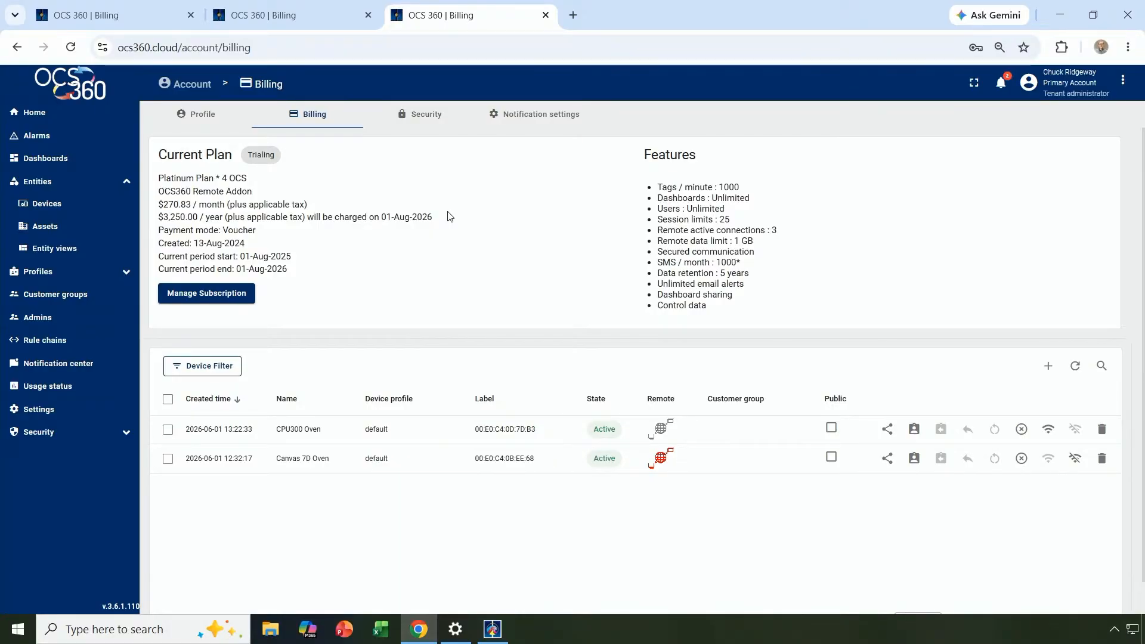
Go to Manage Subscription on the billing site and start Modify Subscription.
{"action": "left_click", "coordinate": [207, 295]}
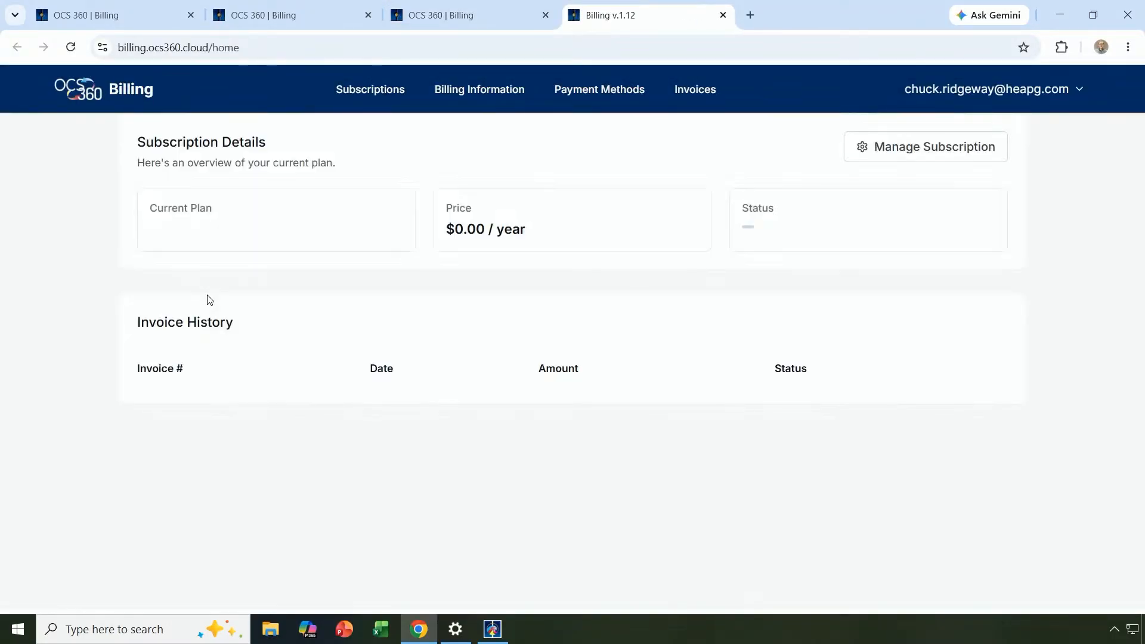
{"action": "left_click", "coordinate": [918, 149]}
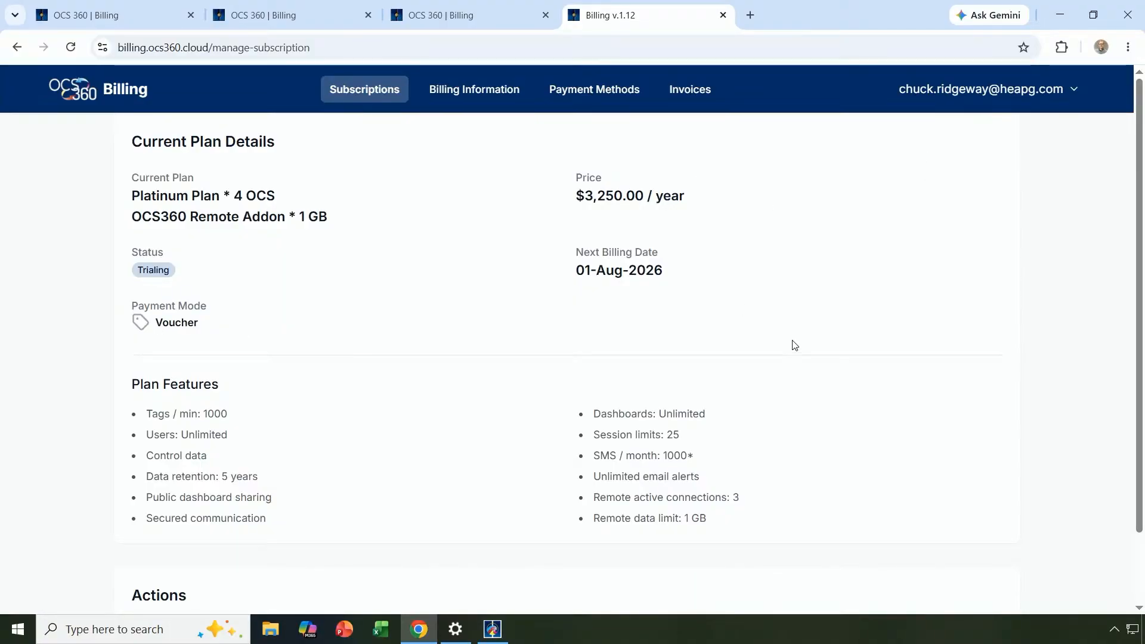
{"action": "scroll", "coordinate": [821, 325], "scroll_direction": "down", "scroll_amount": 2}
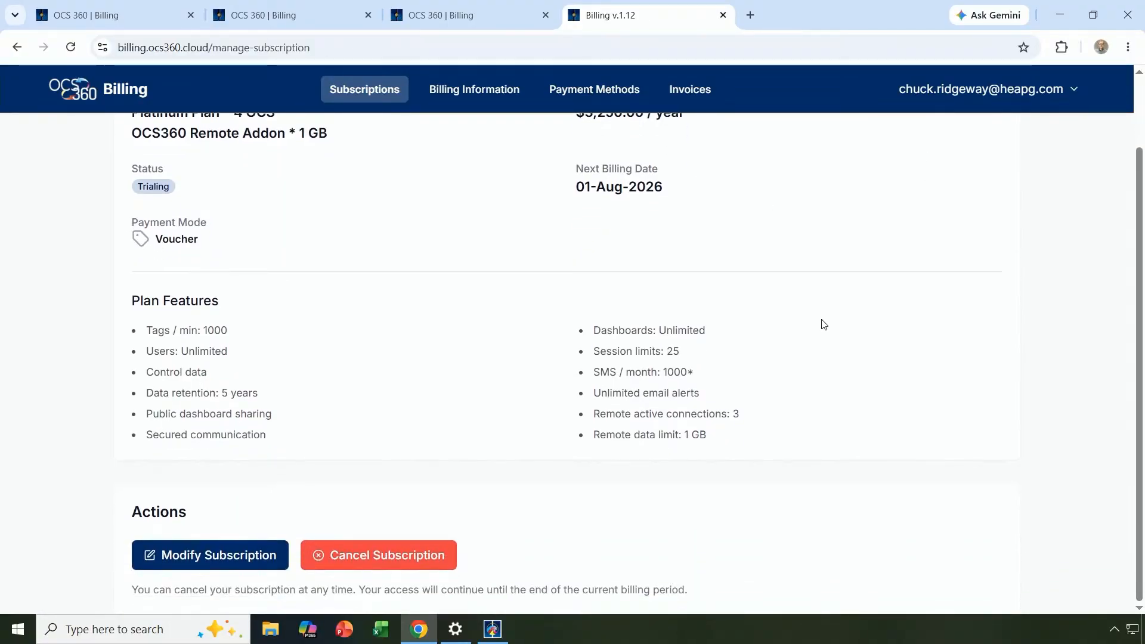
{"action": "left_click", "coordinate": [203, 556]}
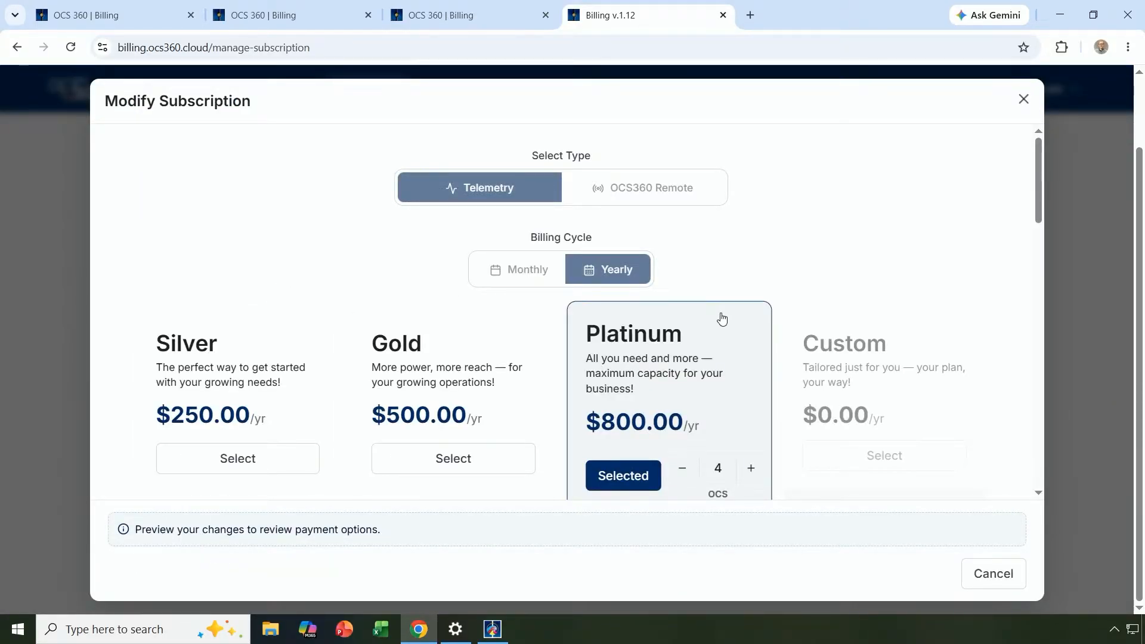
Review the plans and add-ons: Platinum at 4 OCS, yearly $800.00/yr, with OCS360 Remote.
{"action": "scroll", "coordinate": [723, 321], "scroll_direction": "down", "scroll_amount": 1}
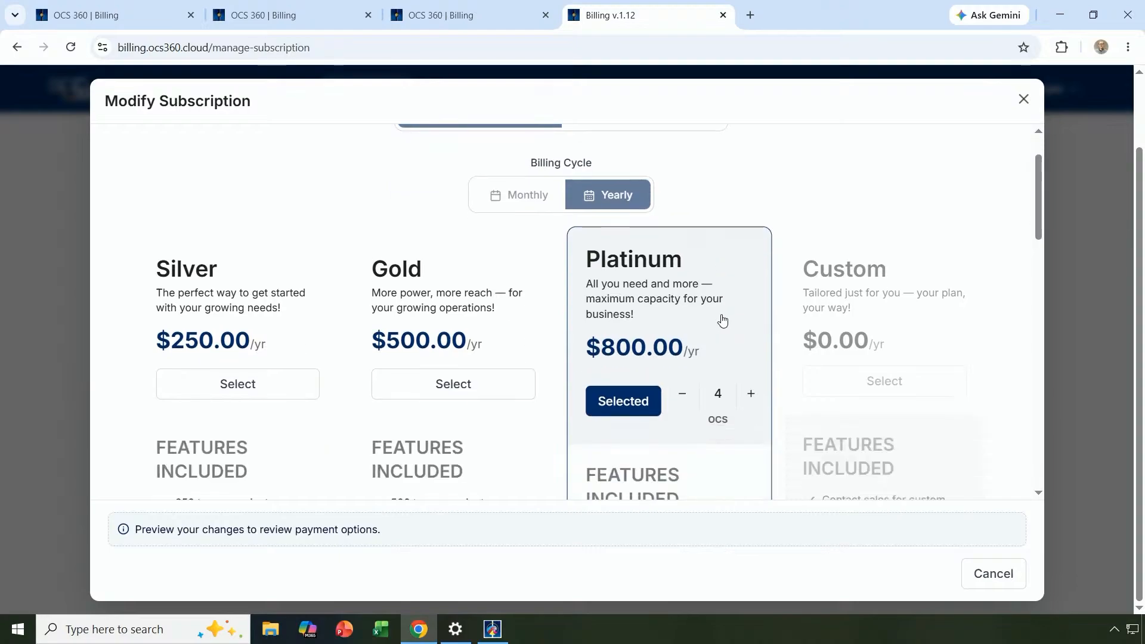
{"action": "scroll", "coordinate": [723, 322], "scroll_direction": "down", "scroll_amount": 1}
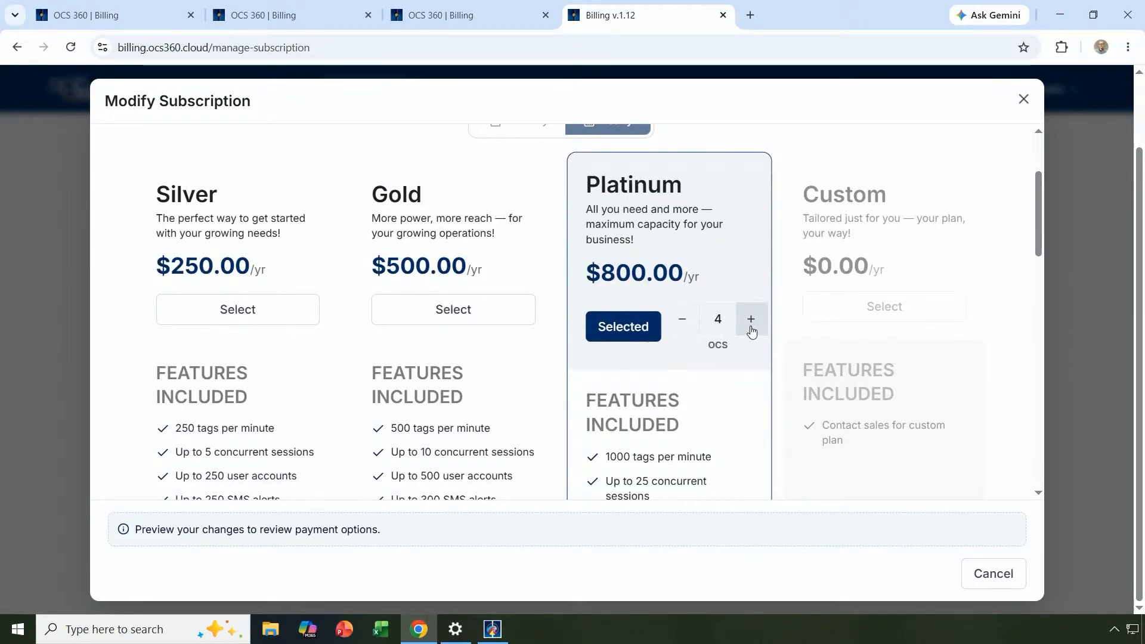
{"action": "scroll", "coordinate": [753, 330], "scroll_direction": "down", "scroll_amount": 4}
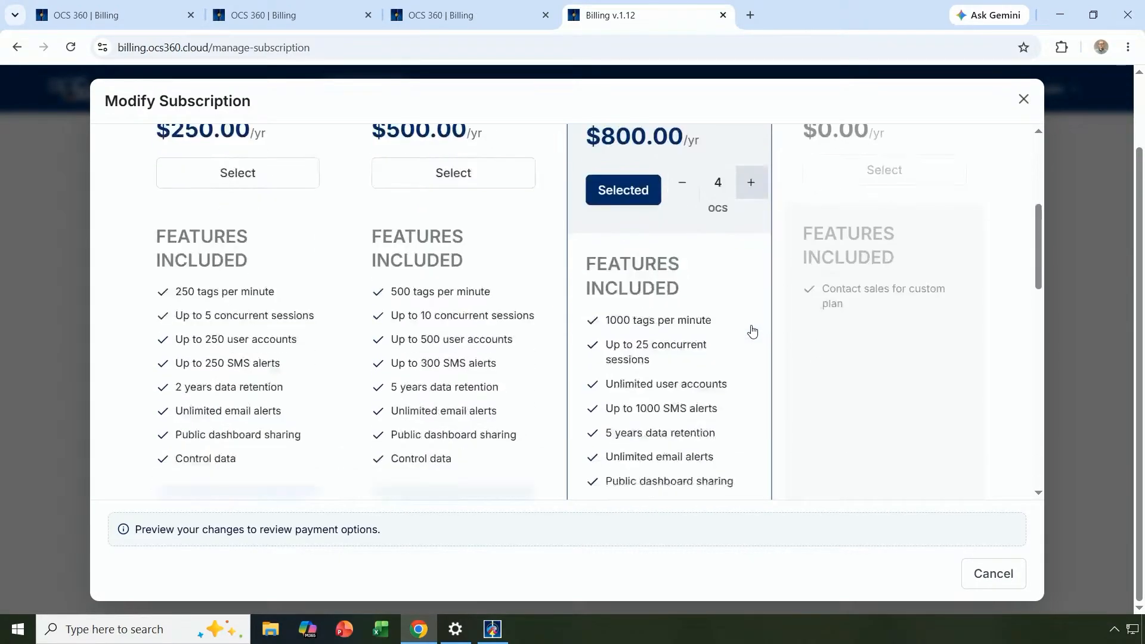
{"action": "scroll", "coordinate": [753, 330], "scroll_direction": "down", "scroll_amount": 1}
{"action": "scroll", "coordinate": [753, 330], "scroll_direction": "down", "scroll_amount": 1}
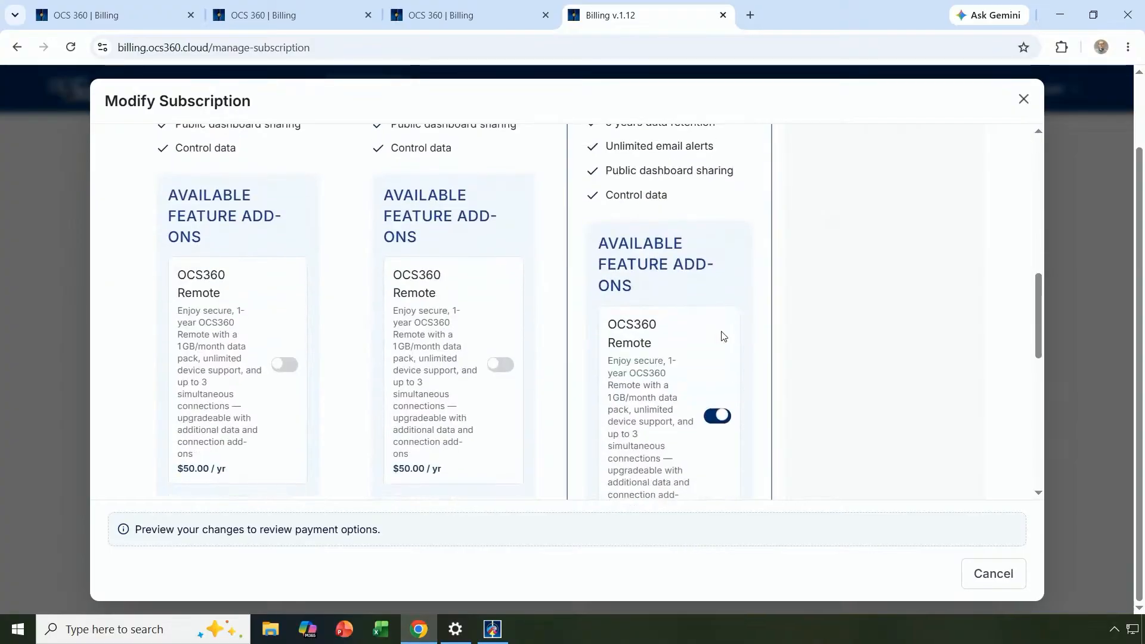
{"action": "scroll", "coordinate": [695, 358], "scroll_direction": "down", "scroll_amount": 1}
{"action": "scroll", "coordinate": [695, 358], "scroll_direction": "down", "scroll_amount": 2}
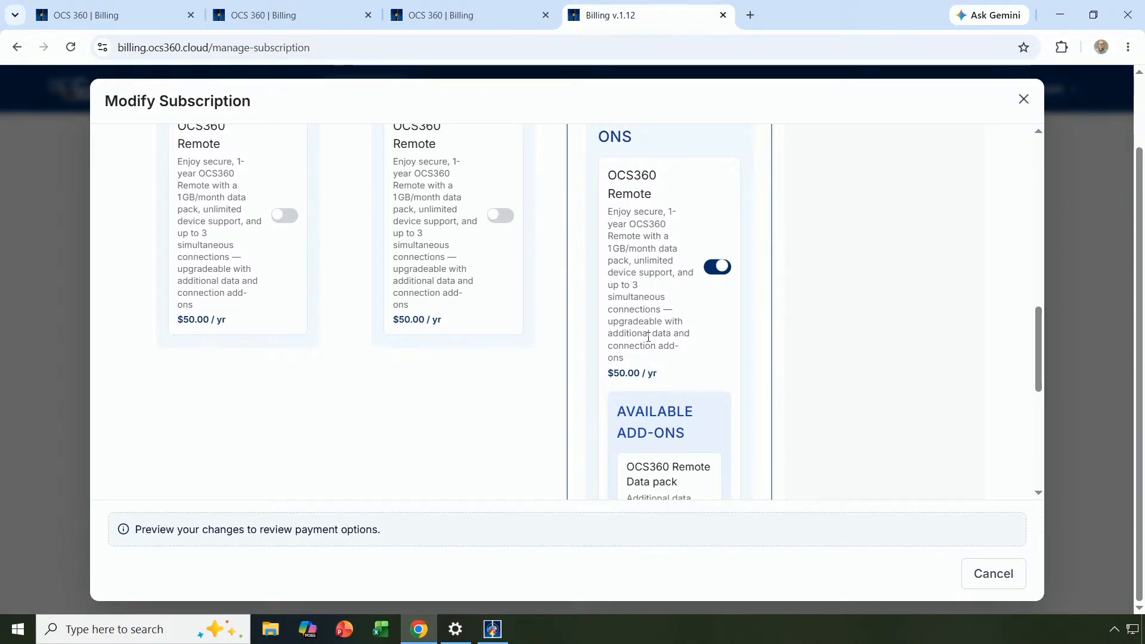
{"action": "scroll", "coordinate": [648, 336], "scroll_direction": "down", "scroll_amount": 1}
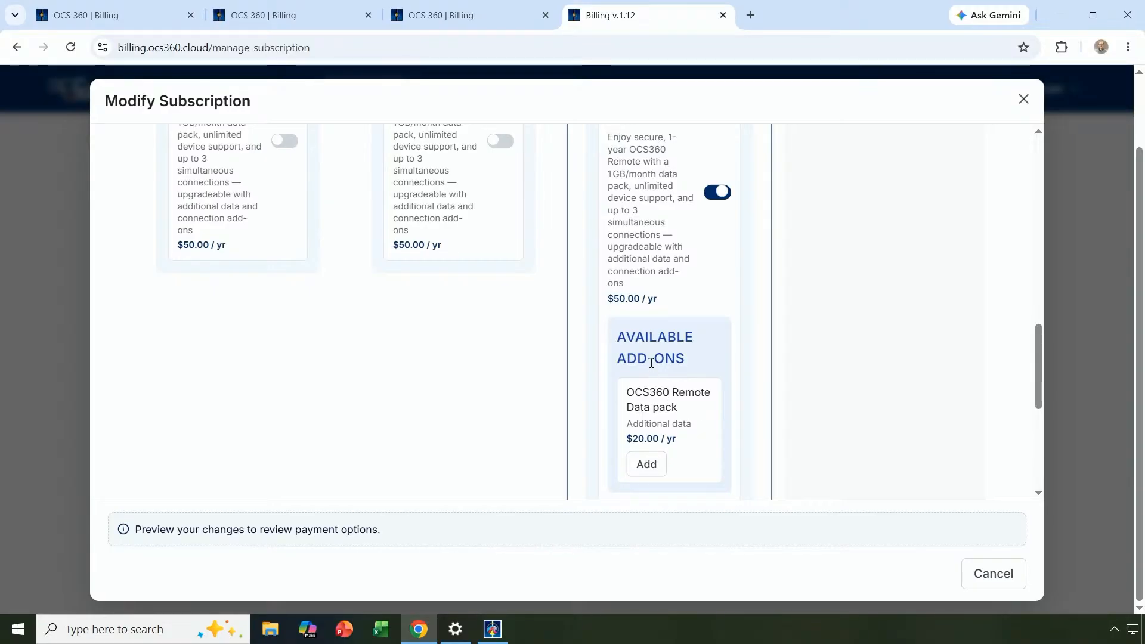
{"action": "scroll", "coordinate": [652, 364], "scroll_direction": "up", "scroll_amount": 5}
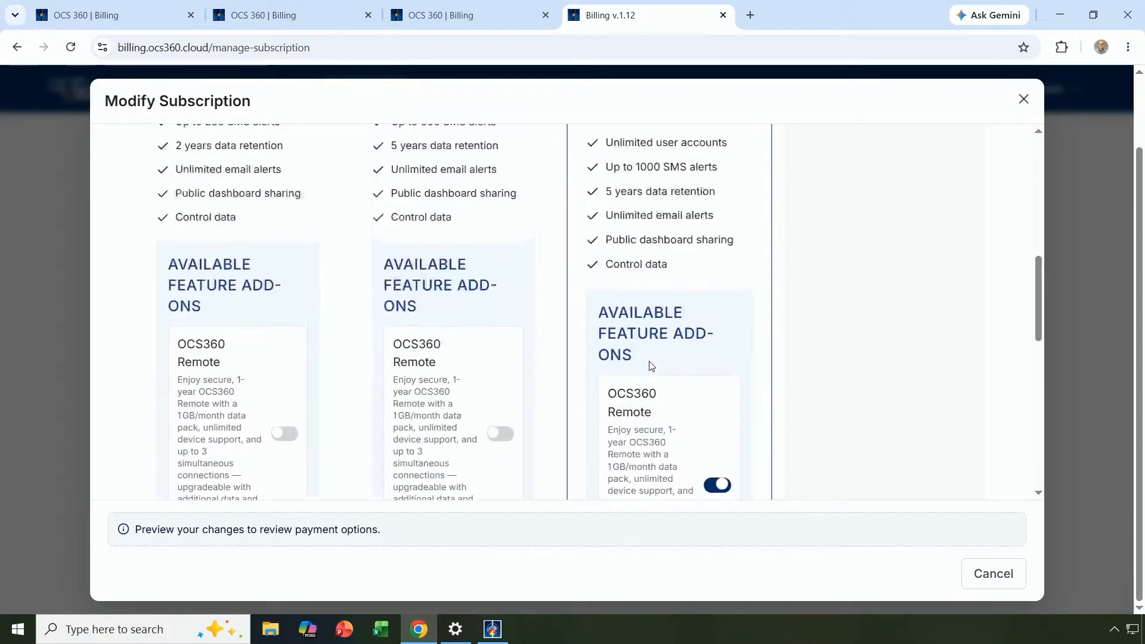
{"action": "scroll", "coordinate": [652, 366], "scroll_direction": "up", "scroll_amount": 6}
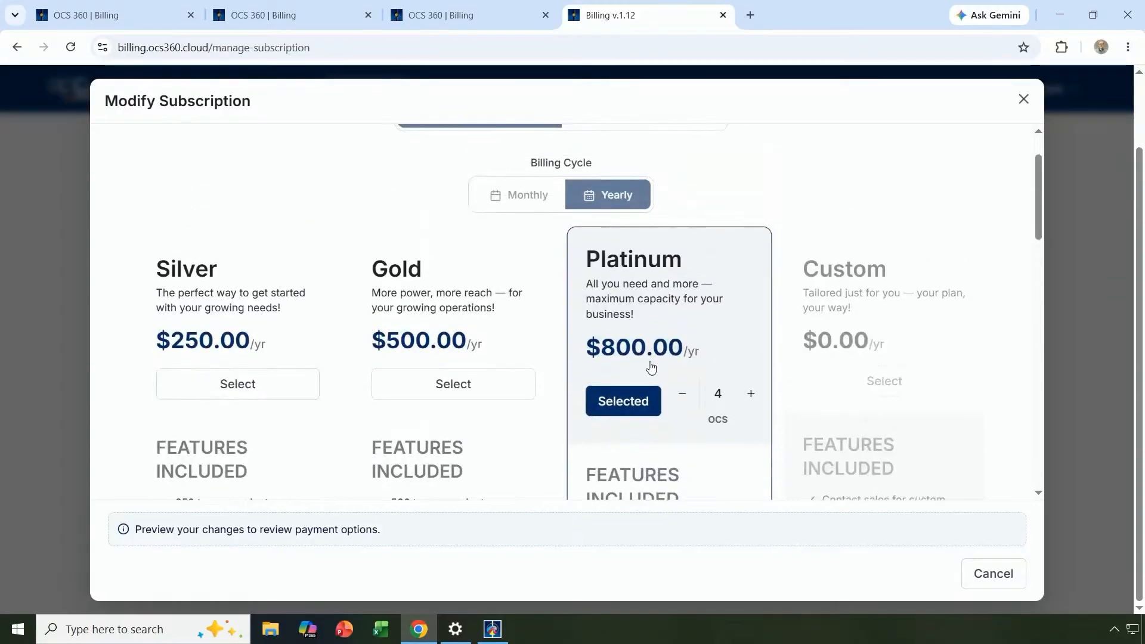
Scroll back up through the Modify Subscription options.
{"action": "scroll", "coordinate": [651, 366], "scroll_direction": "up", "scroll_amount": 1}
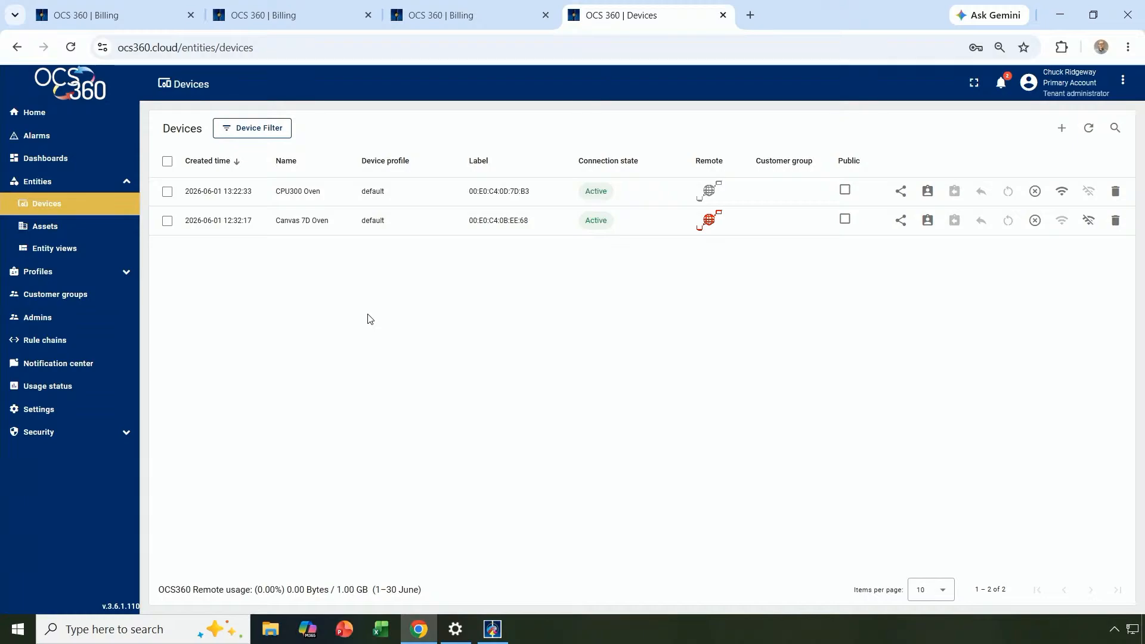
Add a tenant admin by entering the existing user's email so name and phone prefill.
{"action": "left_click", "coordinate": [45, 320]}
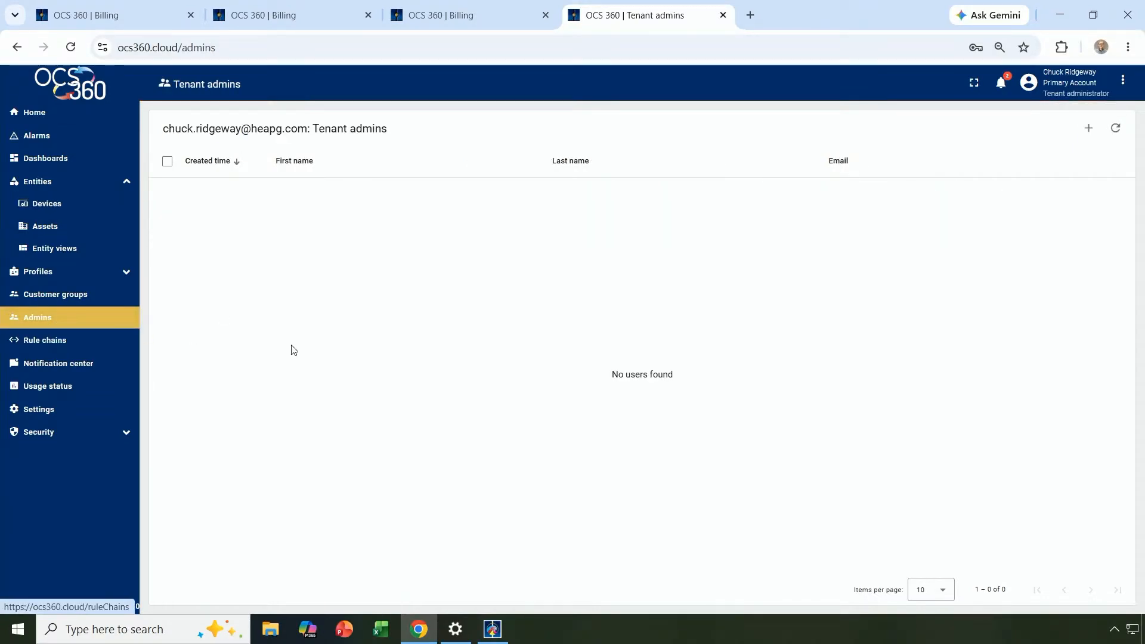
{"action": "left_click", "coordinate": [1088, 129]}
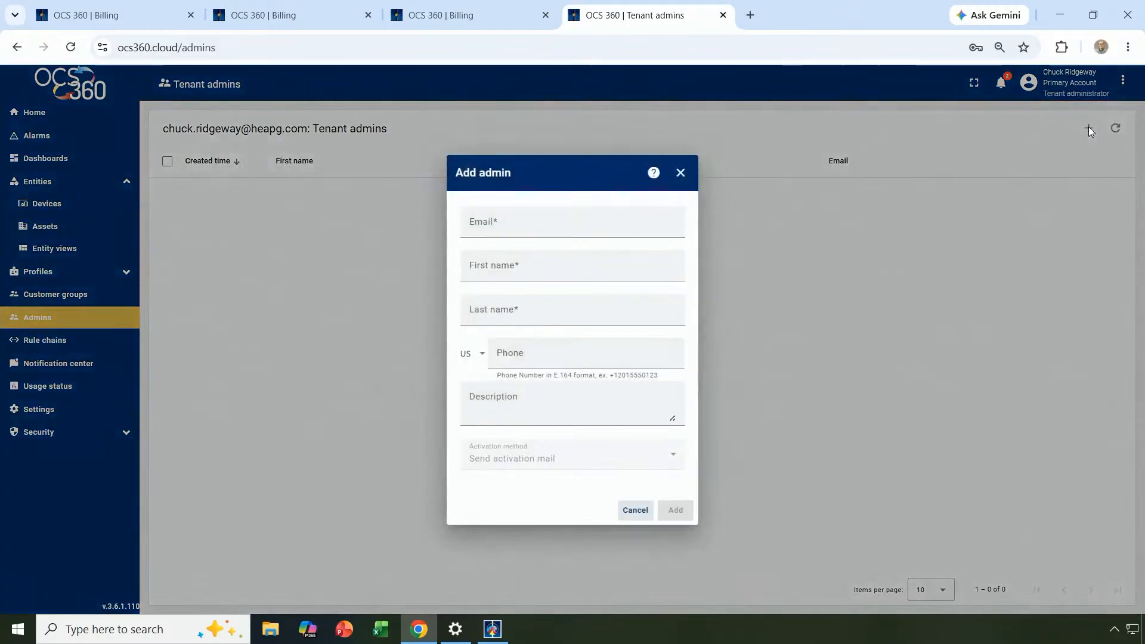
{"action": "left_click", "coordinate": [476, 223]}
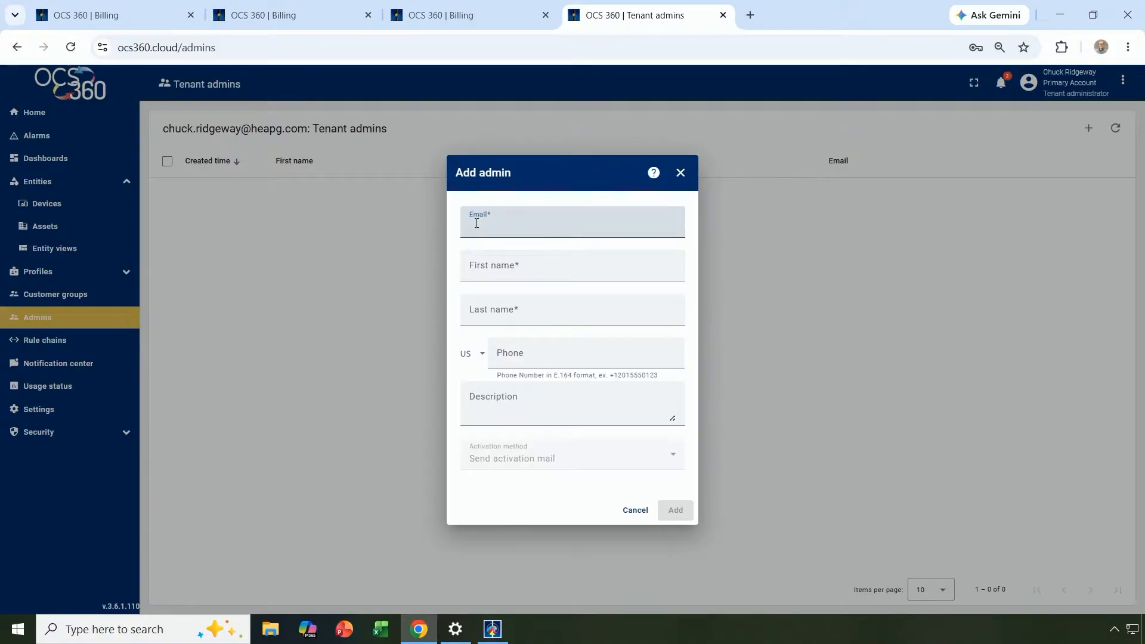
{"action": "left_click", "coordinate": [544, 263]}
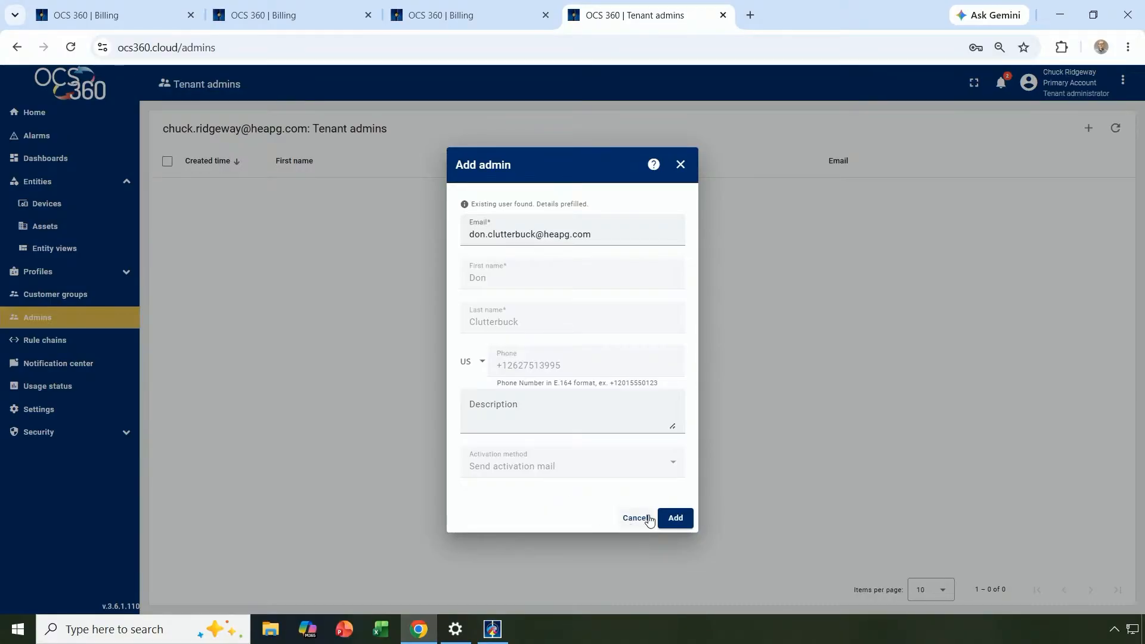
{"action": "left_click", "coordinate": [676, 518]}
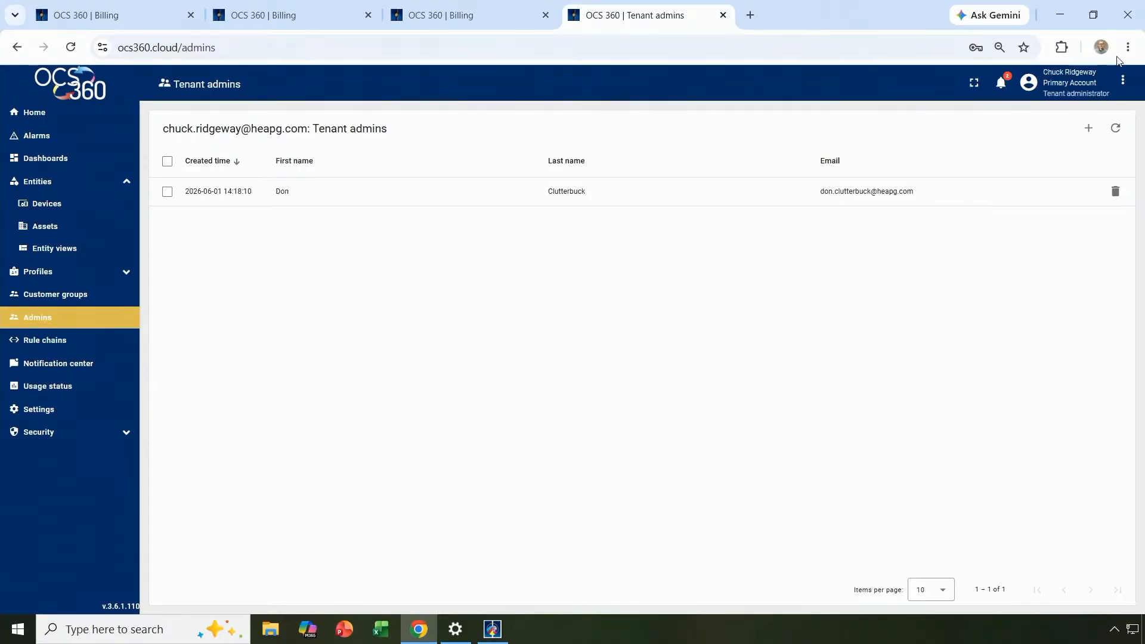
From the account profile's linked accounts list, log in to the second tenant account.
{"action": "left_click", "coordinate": [1122, 80]}
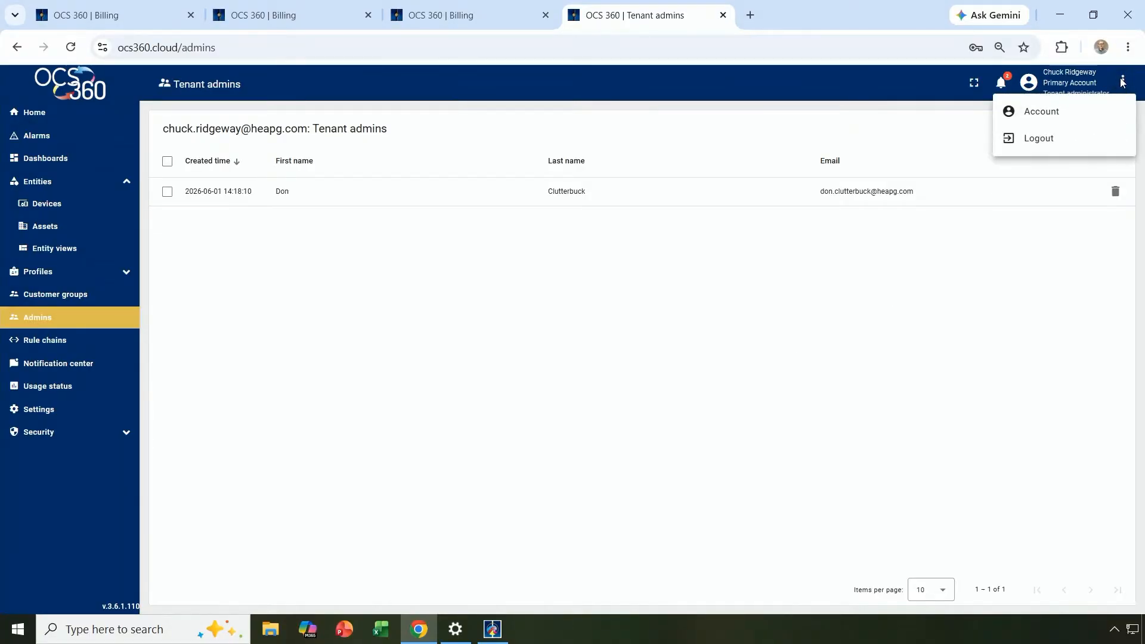
{"action": "left_click", "coordinate": [1042, 110]}
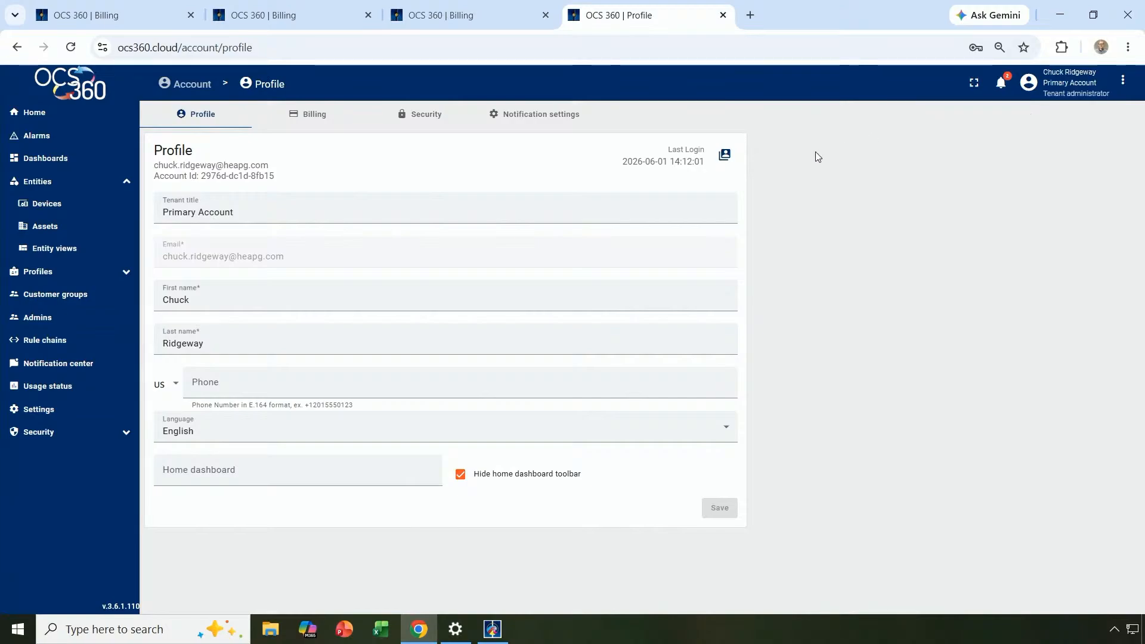
{"action": "left_click", "coordinate": [724, 158]}
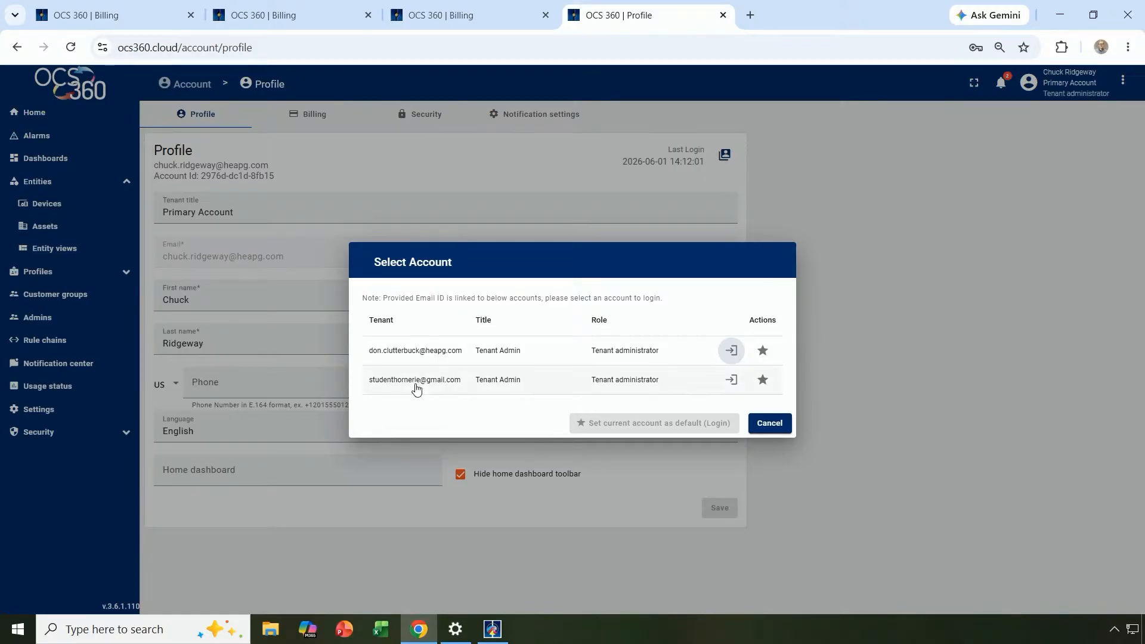
{"action": "left_click", "coordinate": [732, 380]}
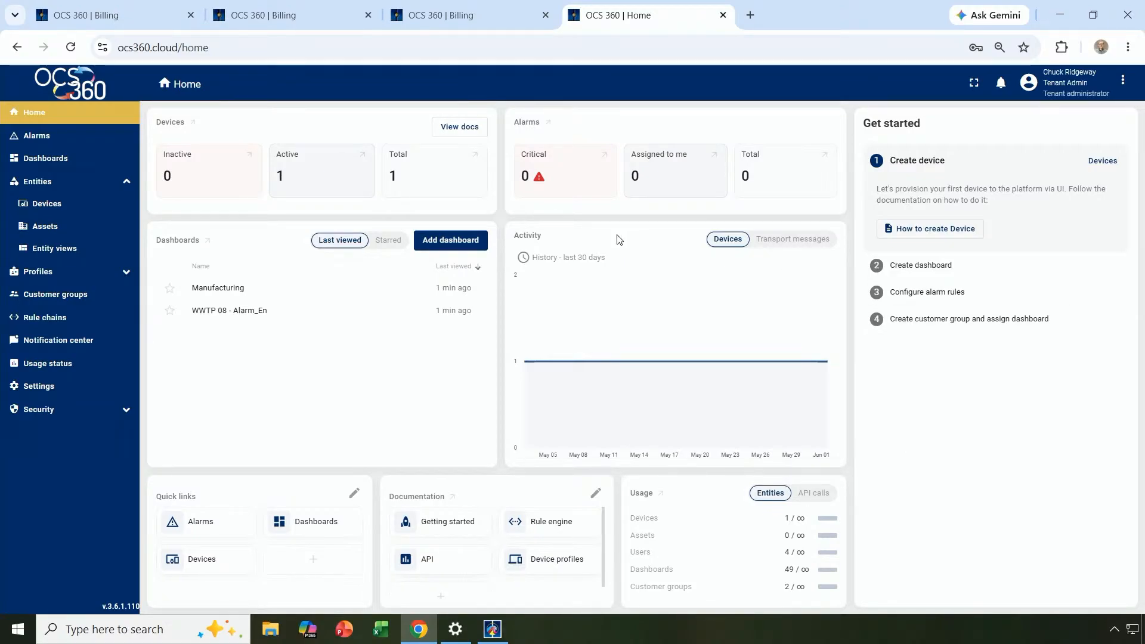
Open the Manufacturing dashboard from the dashboards list.
{"action": "left_click", "coordinate": [47, 162]}
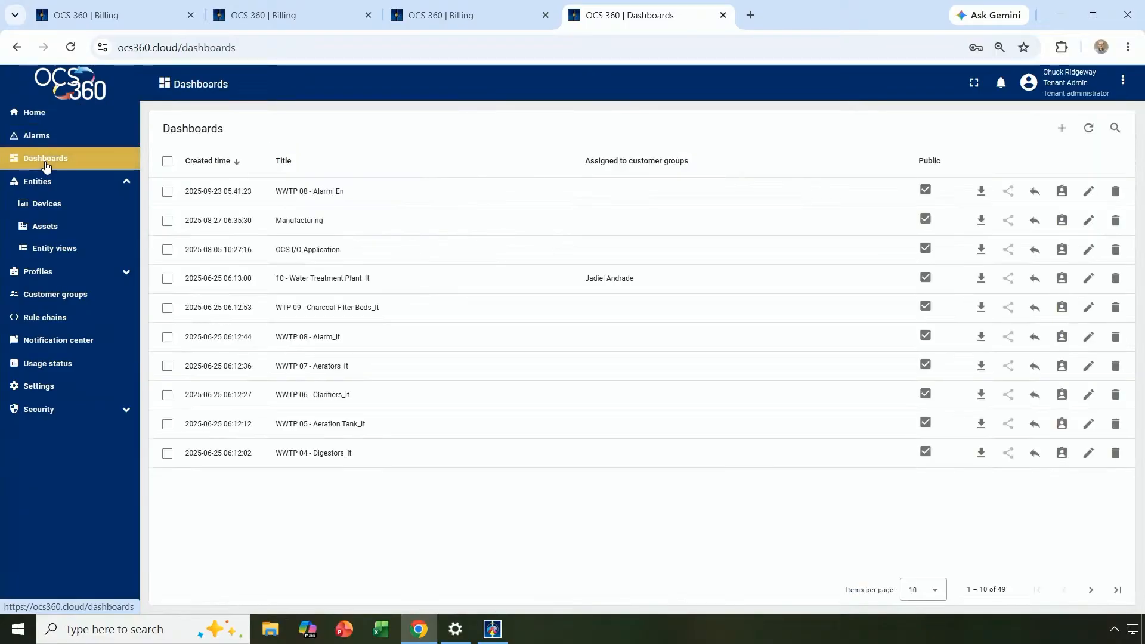
{"action": "left_click", "coordinate": [300, 225]}
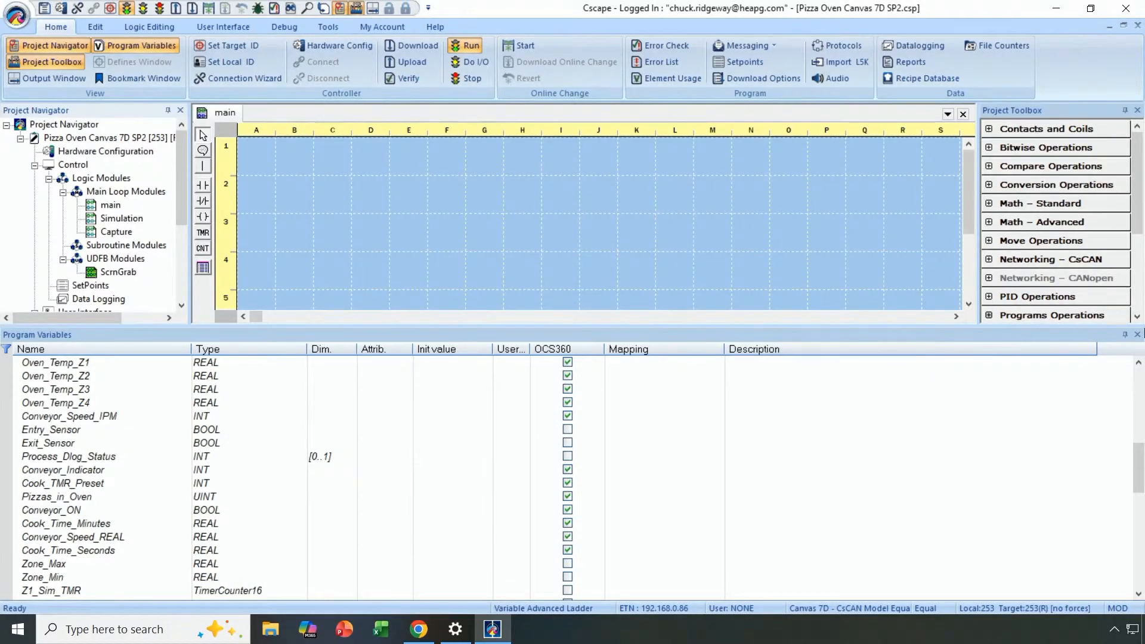
Close Program Variables and open OCS360 Configuration under Networking in the Project Navigator.
{"action": "left_click", "coordinate": [1127, 336]}
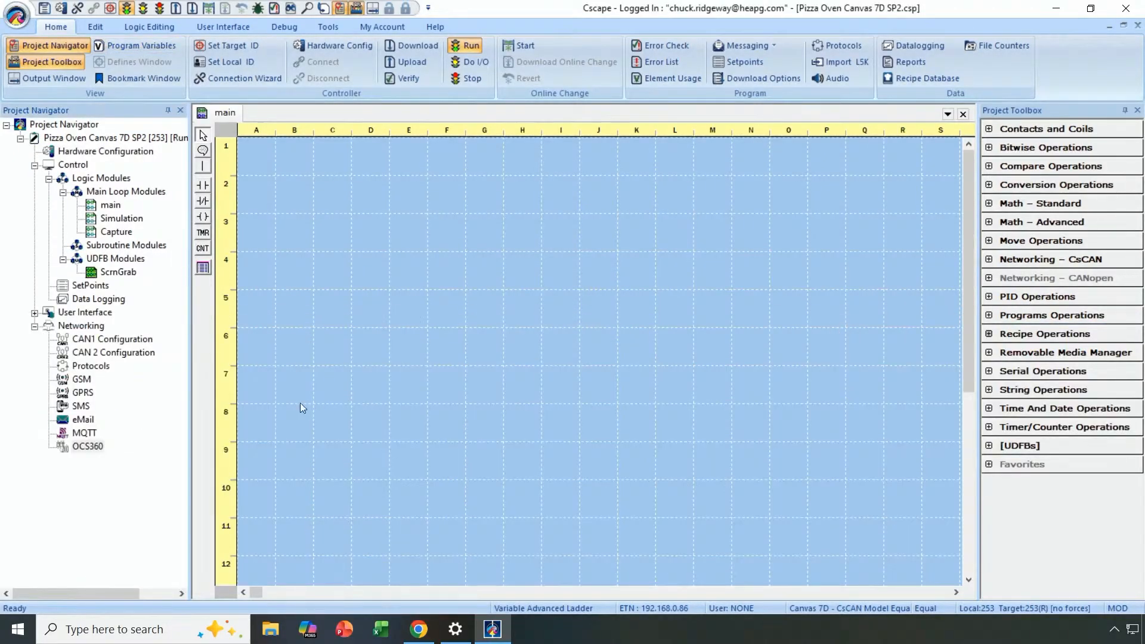
{"action": "right_click", "coordinate": [92, 448]}
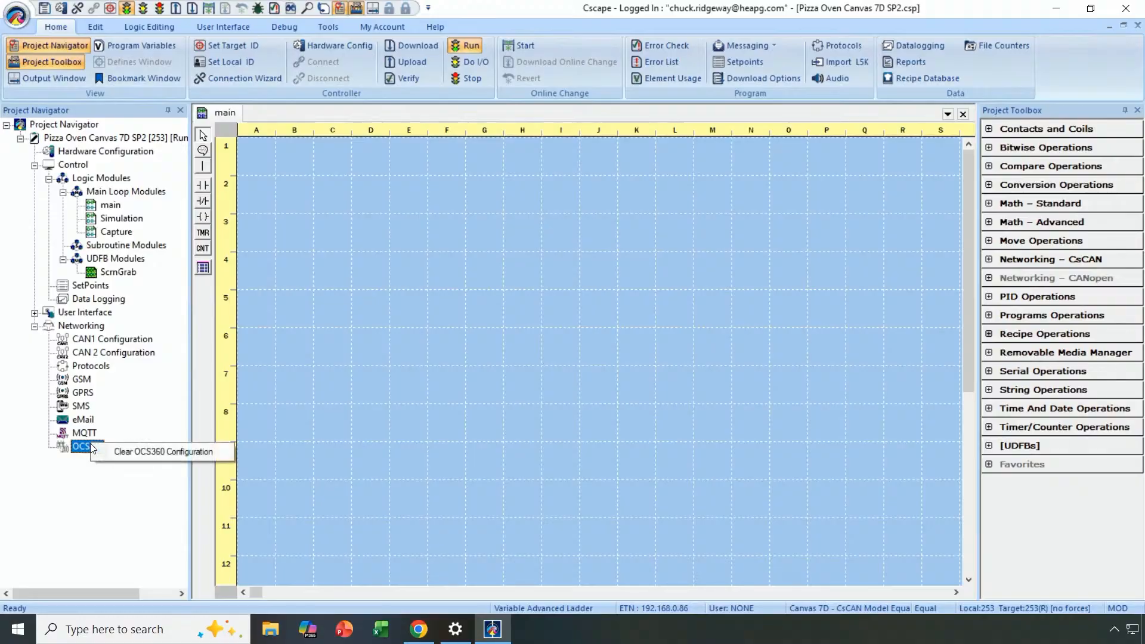
{"action": "double_click", "coordinate": [85, 446]}
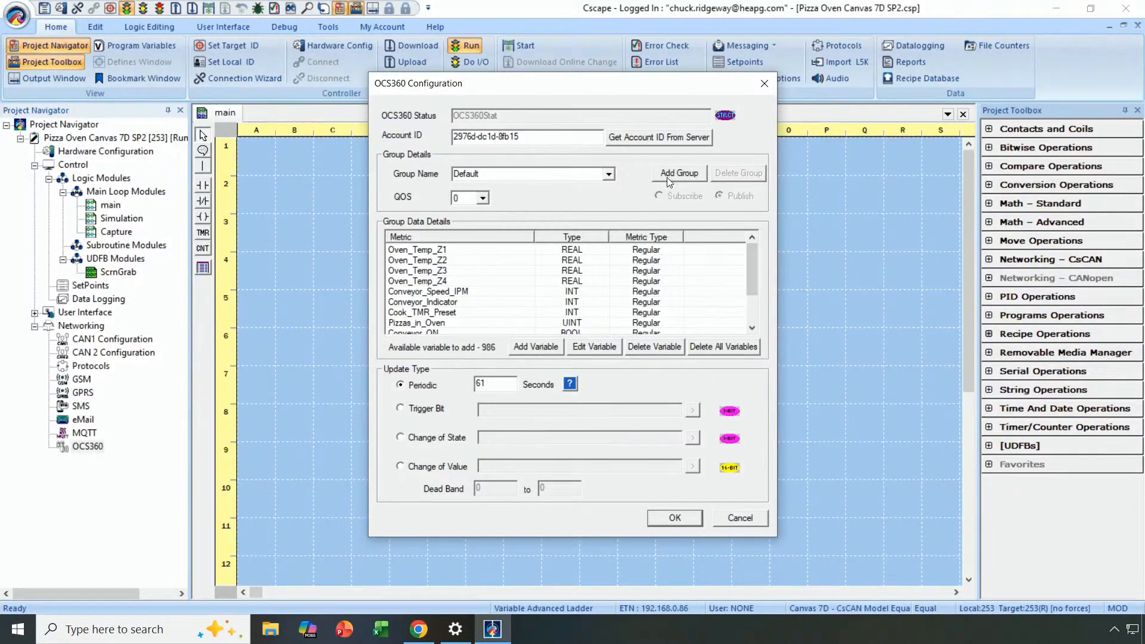
Show the Setpoints group's metrics, then set the Group Name back to Default.
{"action": "left_click", "coordinate": [609, 175]}
{"action": "left_click", "coordinate": [602, 200]}
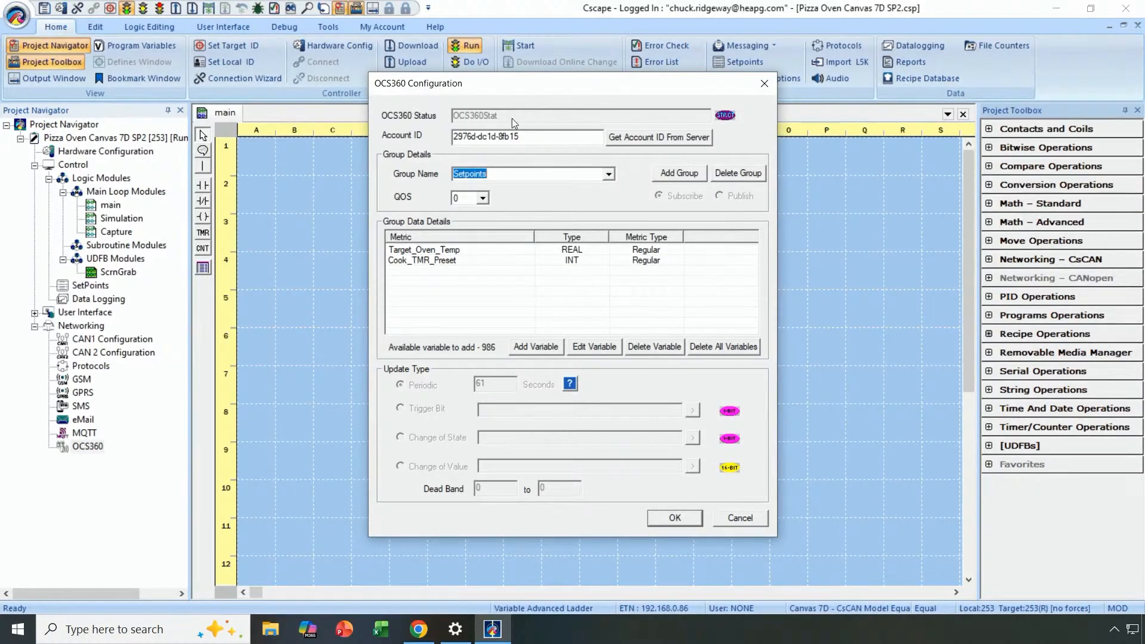
{"action": "left_click", "coordinate": [609, 174]}
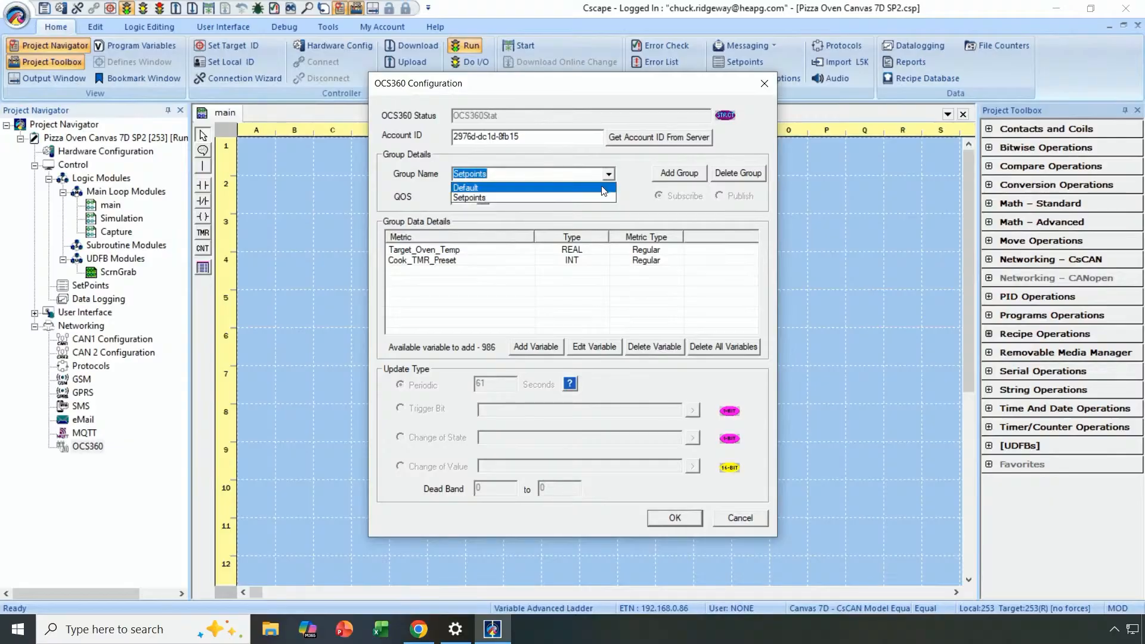
{"action": "left_click", "coordinate": [604, 188]}
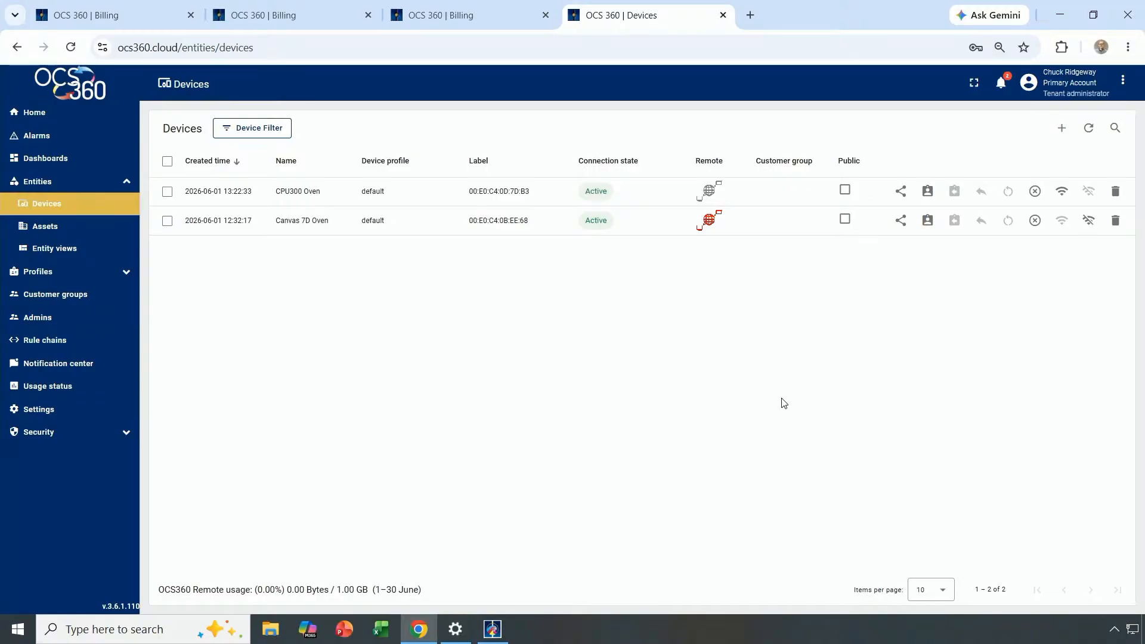
Open the Pizza Shop CPU300 dashboard from the Dashboards list.
{"action": "left_click", "coordinate": [50, 158]}
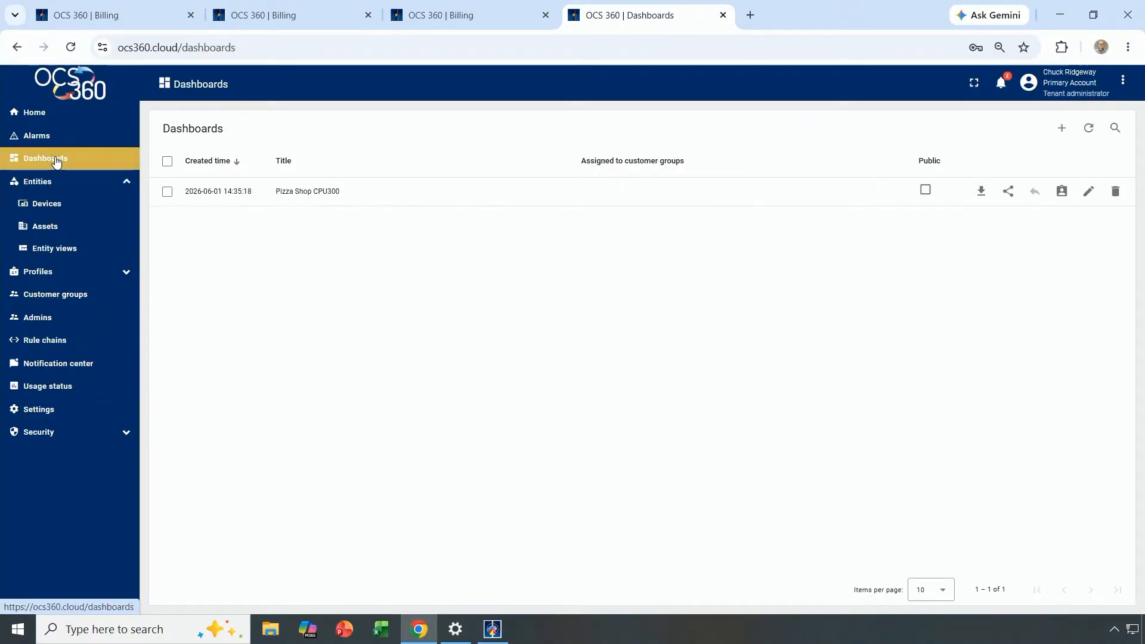
{"action": "left_click", "coordinate": [305, 191]}
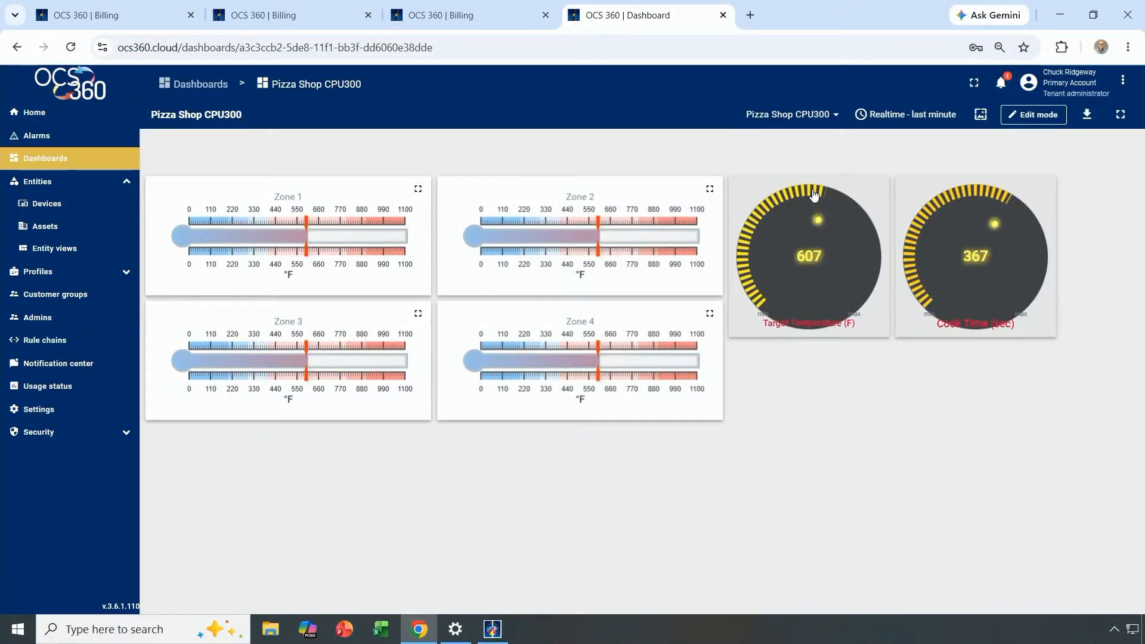
Lower the Target Temperature knob to 570 °F and the Cook Time knob to 353 seconds.
{"action": "left_click_drag", "start_coordinate": [821, 195], "coordinate": [811, 194]}
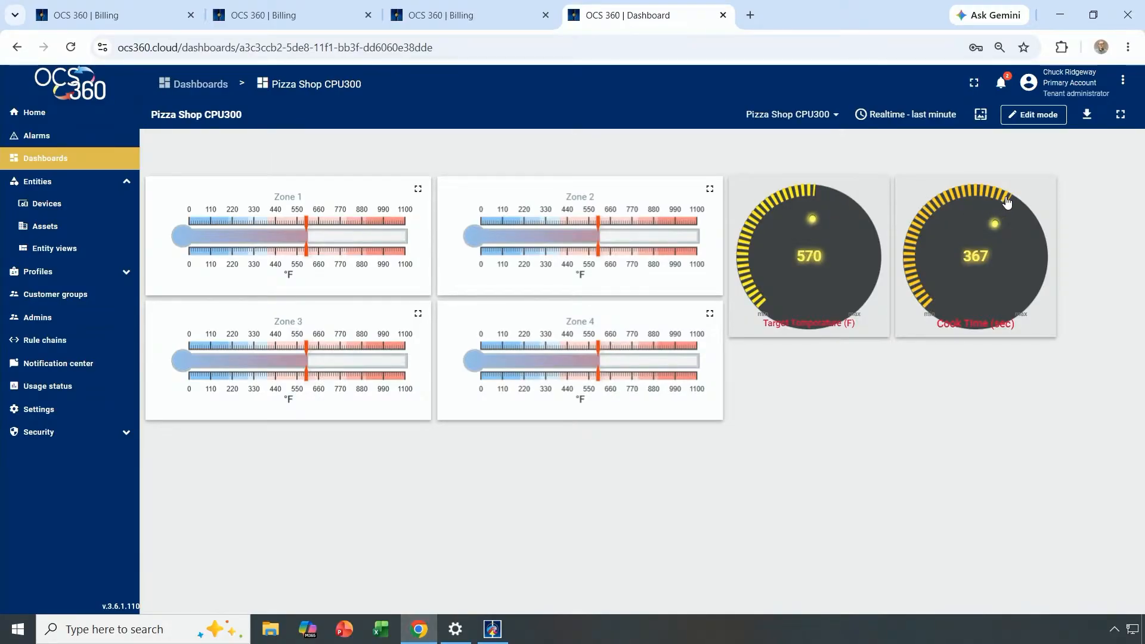
{"action": "left_click_drag", "start_coordinate": [1007, 203], "coordinate": [1002, 200]}
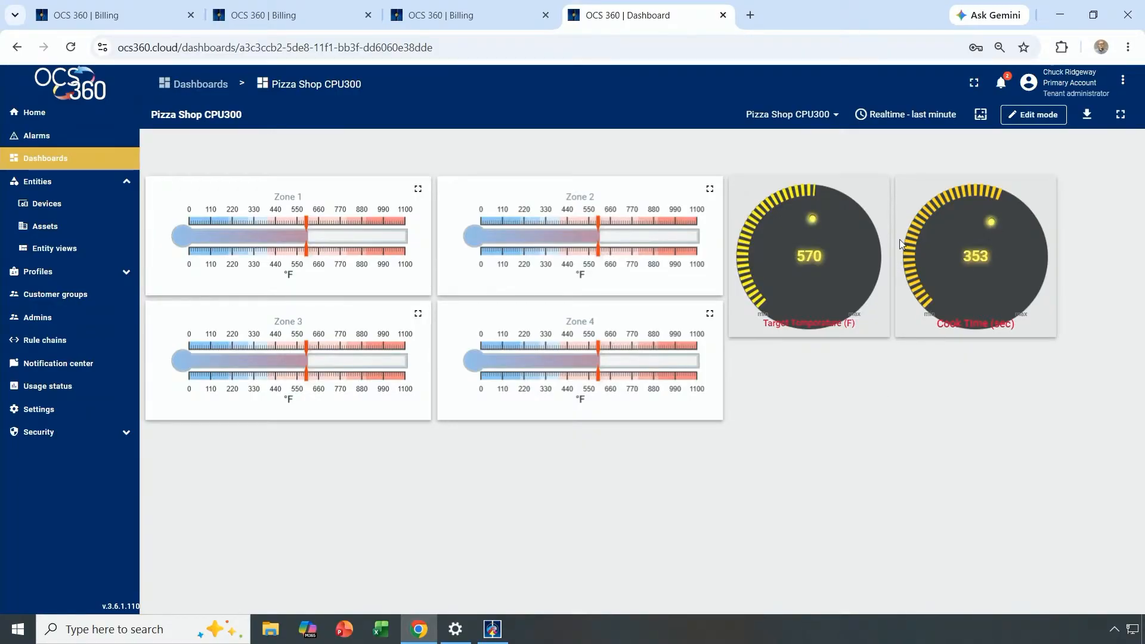
In edit mode, pick the Data update button from all widgets.
{"action": "left_click", "coordinate": [1035, 115]}
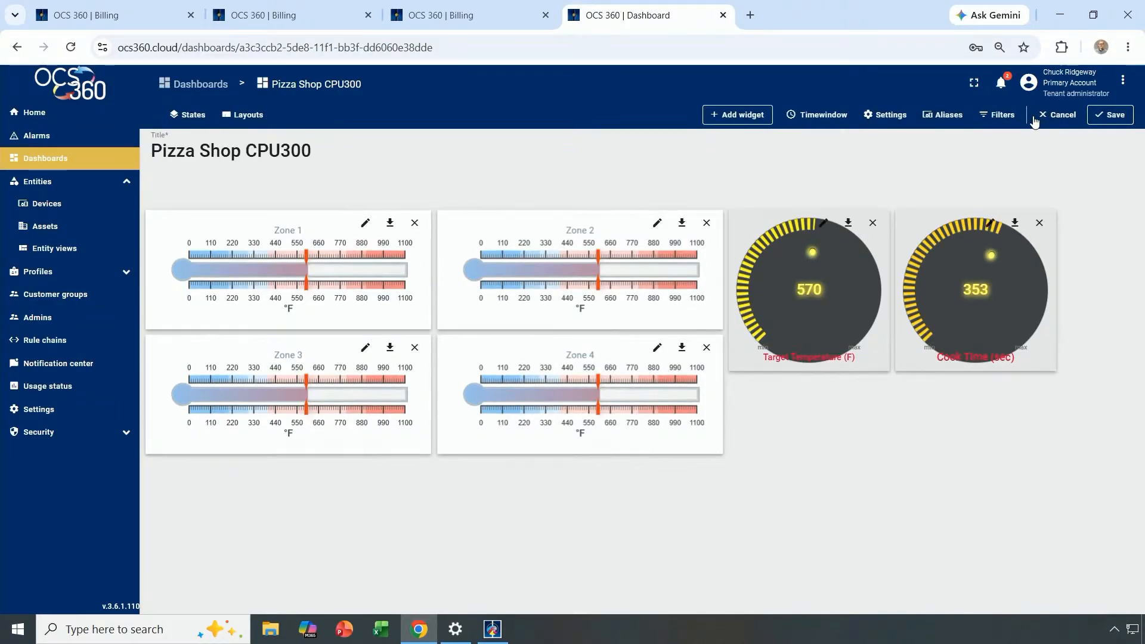
{"action": "left_click", "coordinate": [738, 115]}
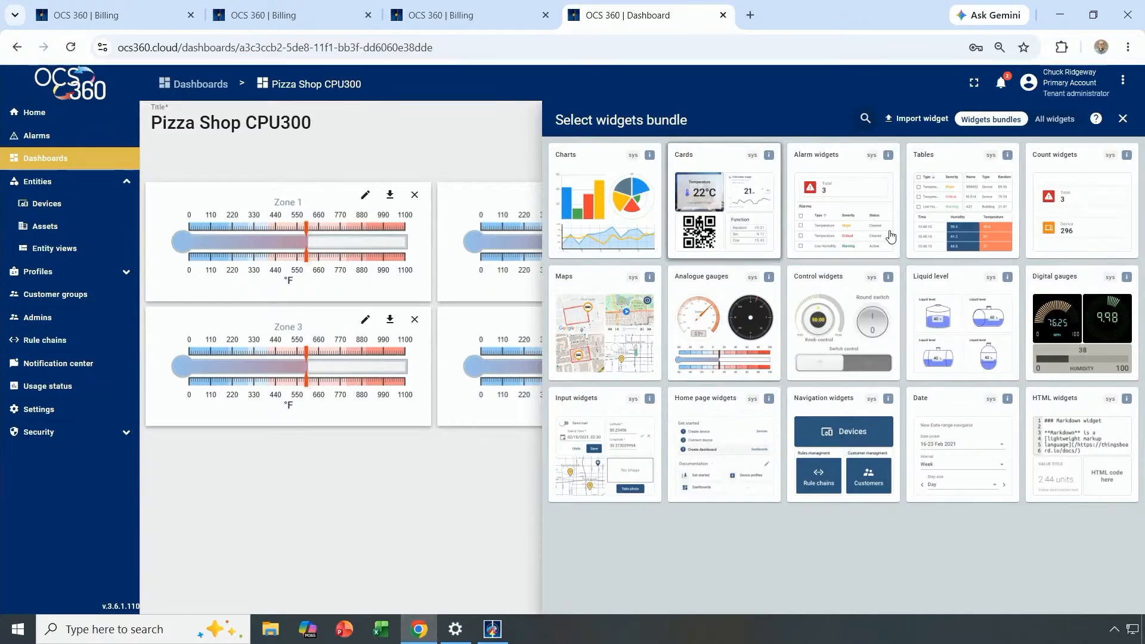
{"action": "left_click", "coordinate": [1055, 120]}
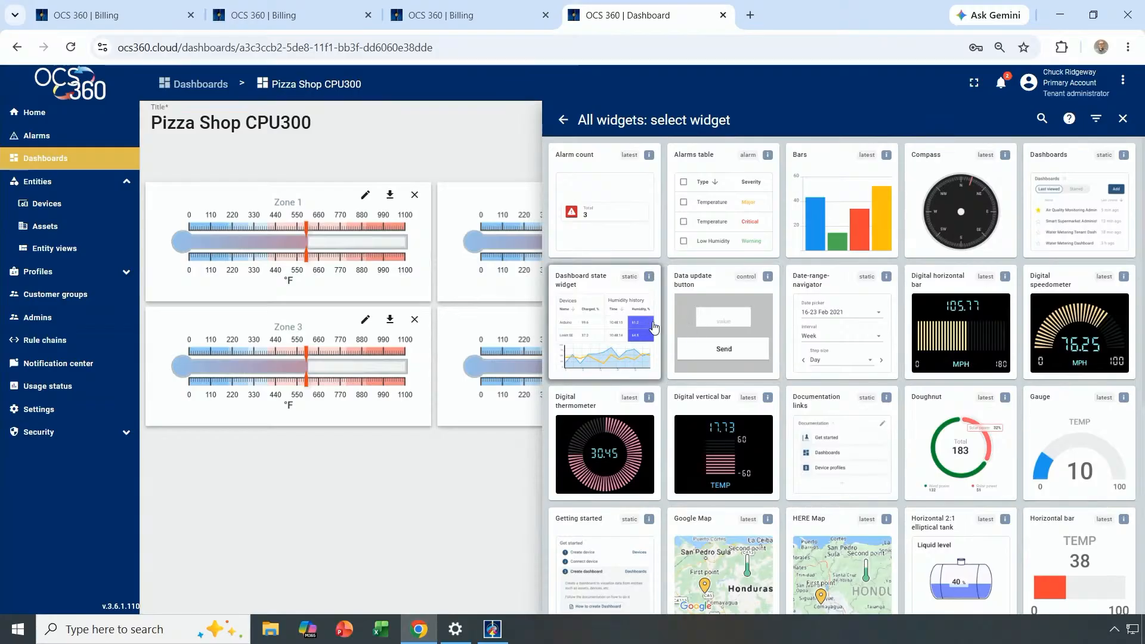
{"action": "left_click", "coordinate": [705, 321]}
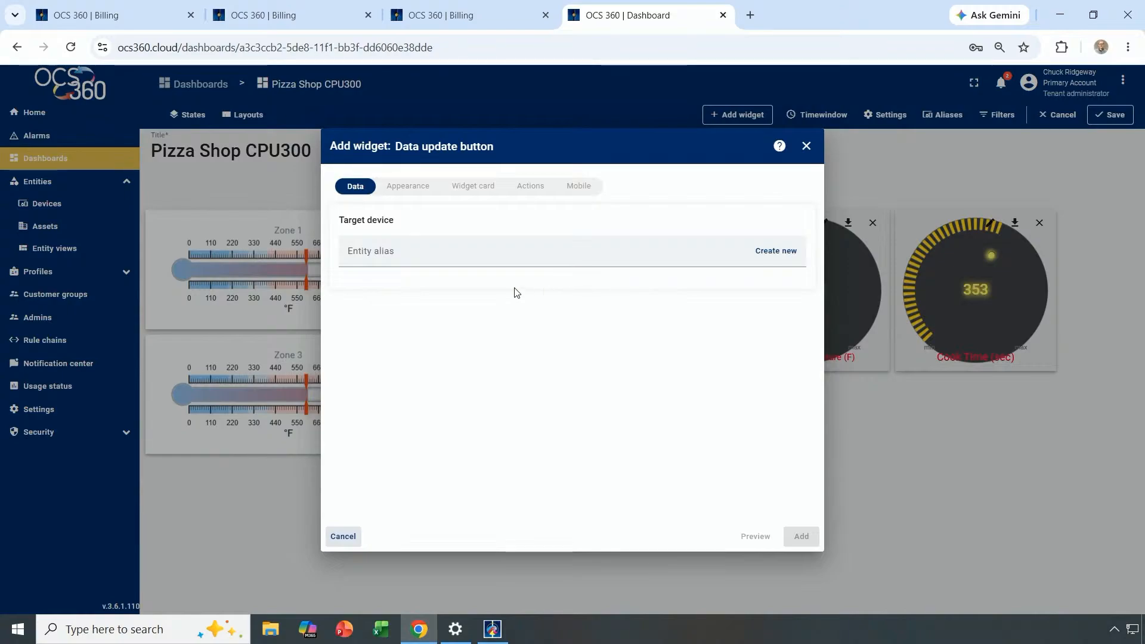
Target the widget at the CPU300 Oven device with the Target_Oven_Temp tag.
{"action": "left_click", "coordinate": [396, 251]}
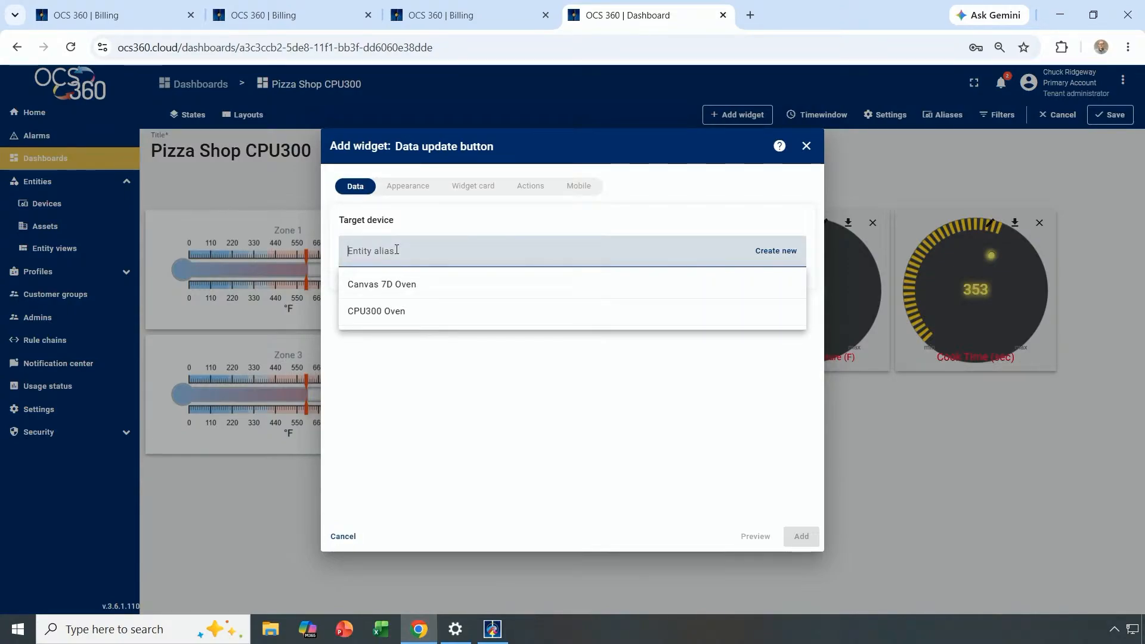
{"action": "left_click", "coordinate": [382, 313]}
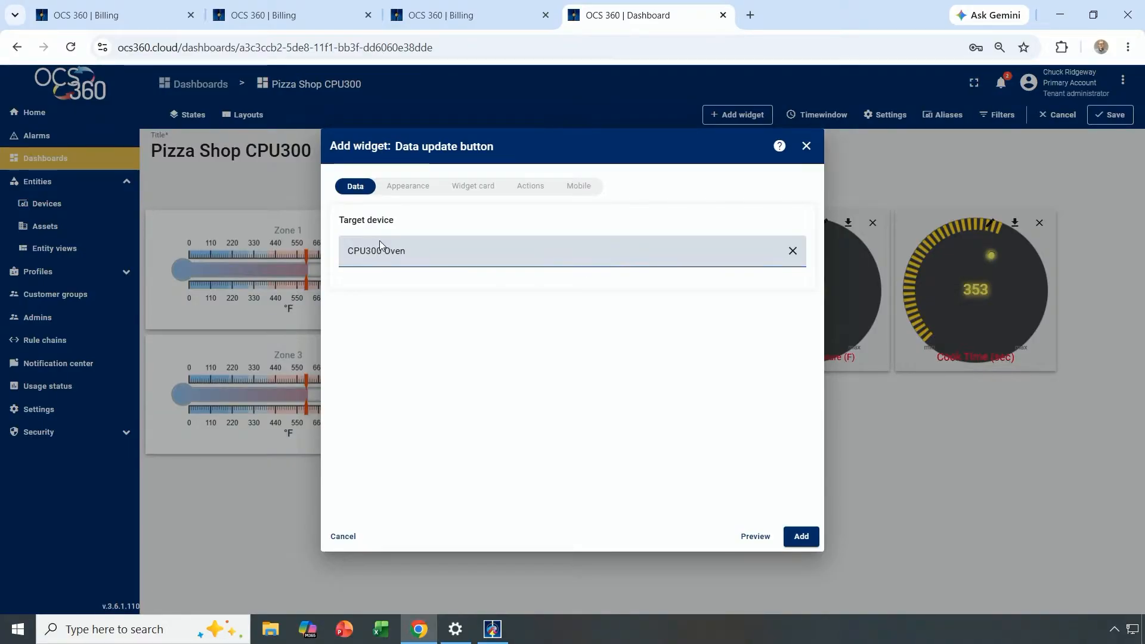
{"action": "left_click", "coordinate": [416, 192]}
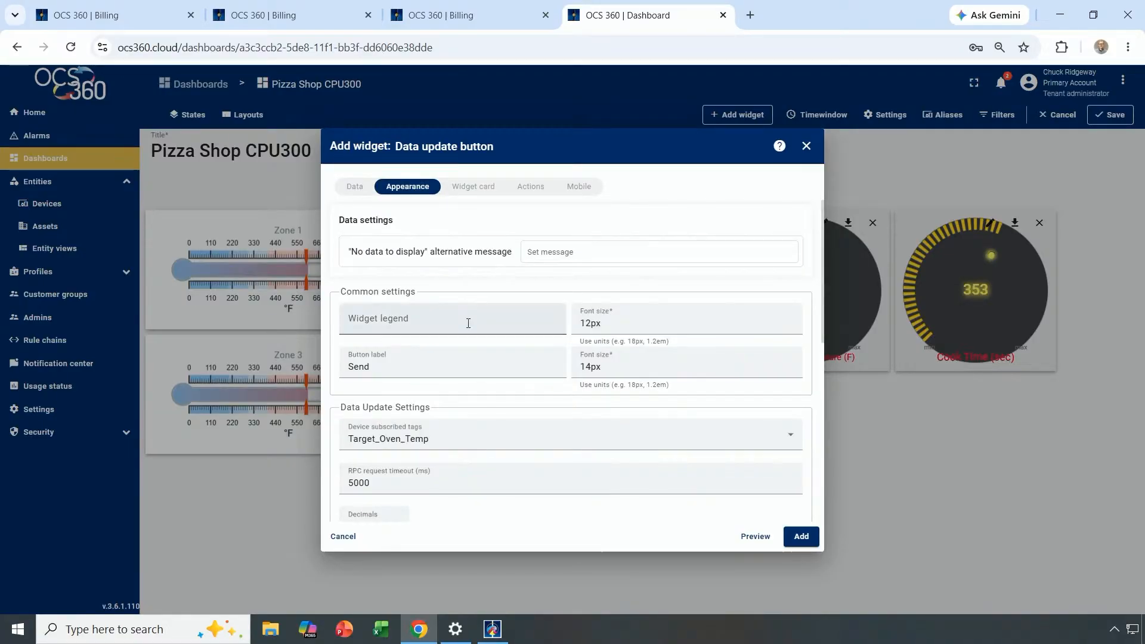
{"action": "left_click", "coordinate": [433, 446]}
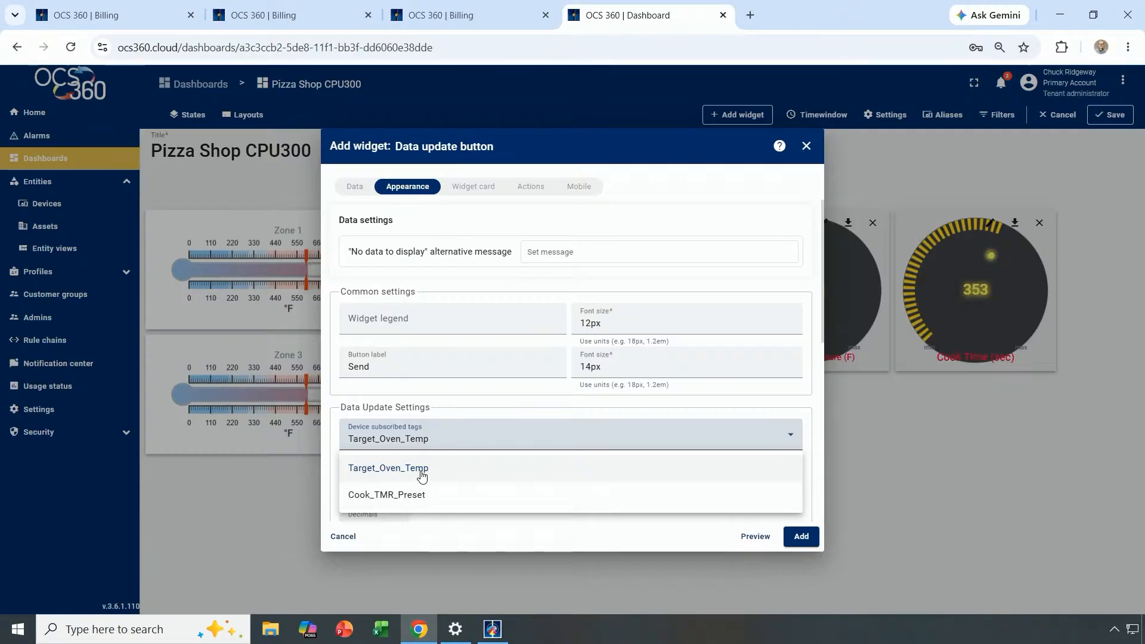
{"action": "left_click", "coordinate": [417, 469]}
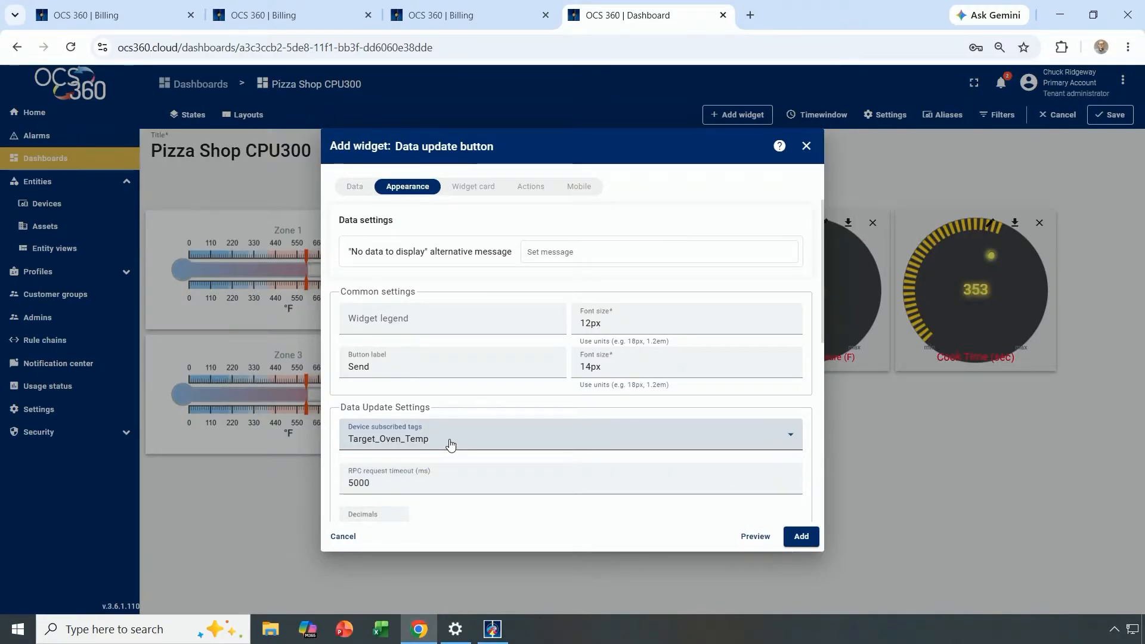
Add the widget, place it beneath the Target Temperature knob, and reopen its editor.
{"action": "scroll", "coordinate": [451, 444], "scroll_direction": "down", "scroll_amount": 4}
{"action": "scroll", "coordinate": [451, 444], "scroll_direction": "down", "scroll_amount": 1}
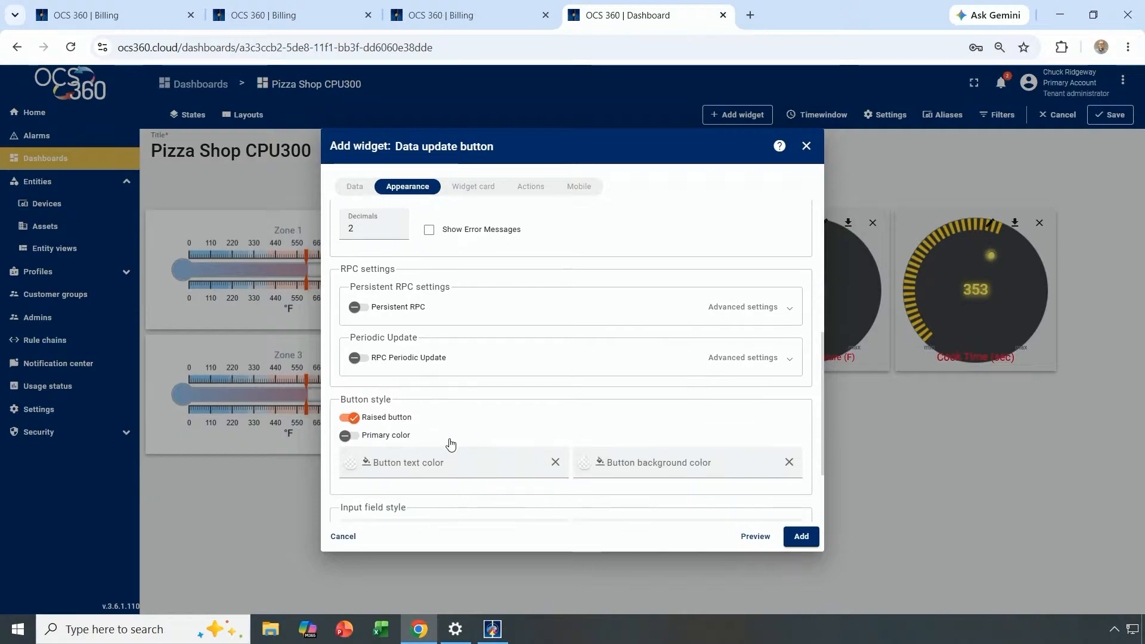
{"action": "scroll", "coordinate": [451, 442], "scroll_direction": "up", "scroll_amount": 5}
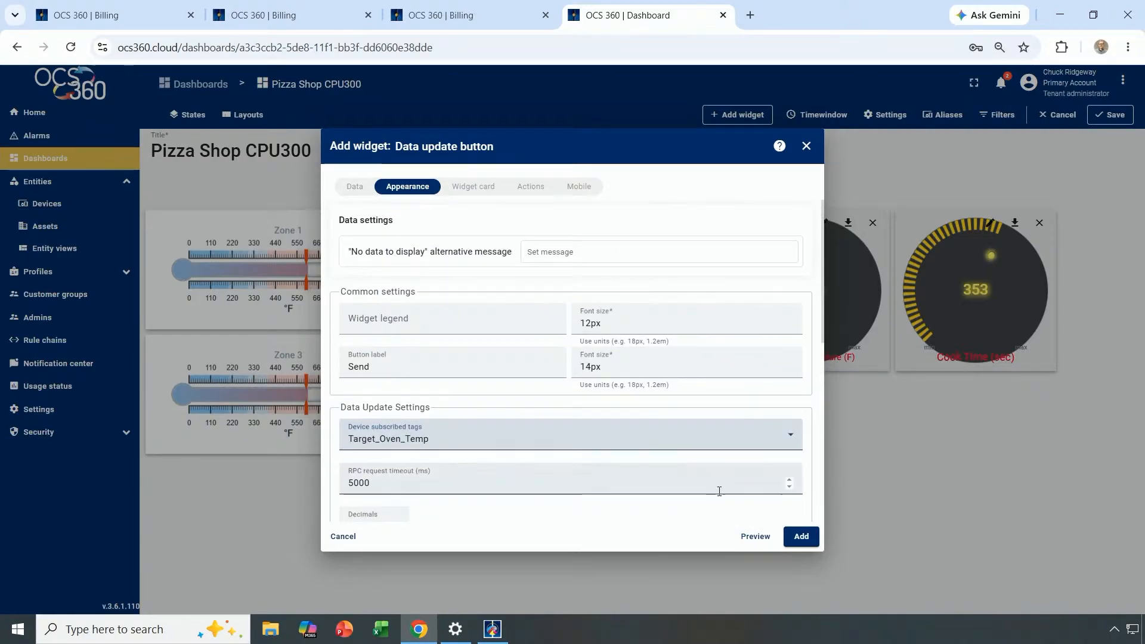
{"action": "left_click", "coordinate": [799, 535]}
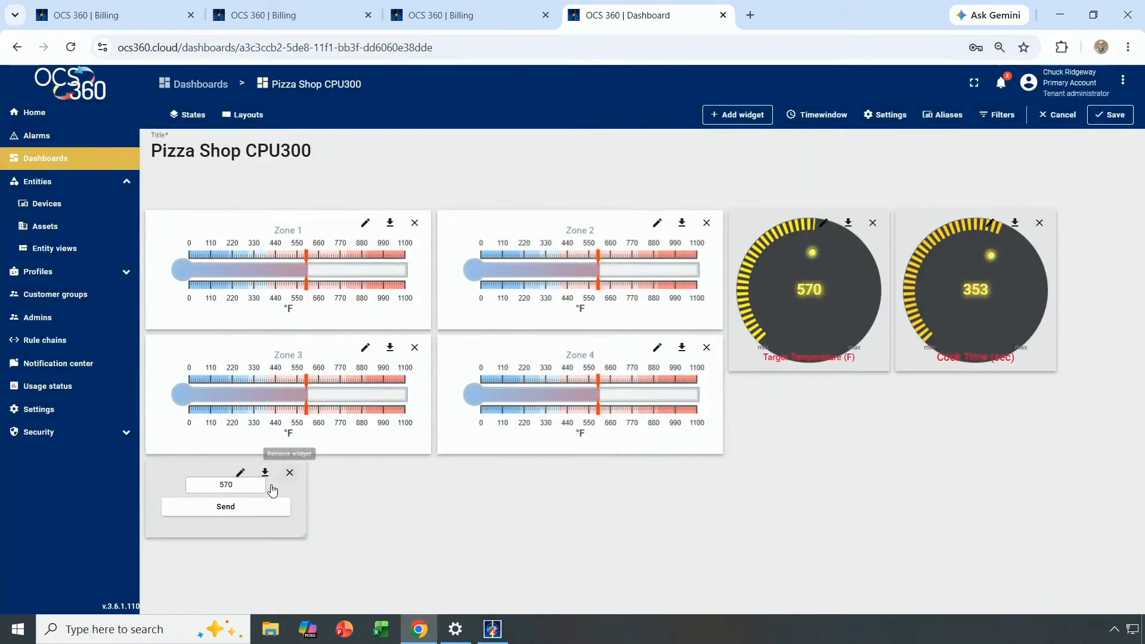
{"action": "left_click", "coordinate": [220, 474]}
{"action": "left_click_drag", "start_coordinate": [220, 474], "coordinate": [807, 389]}
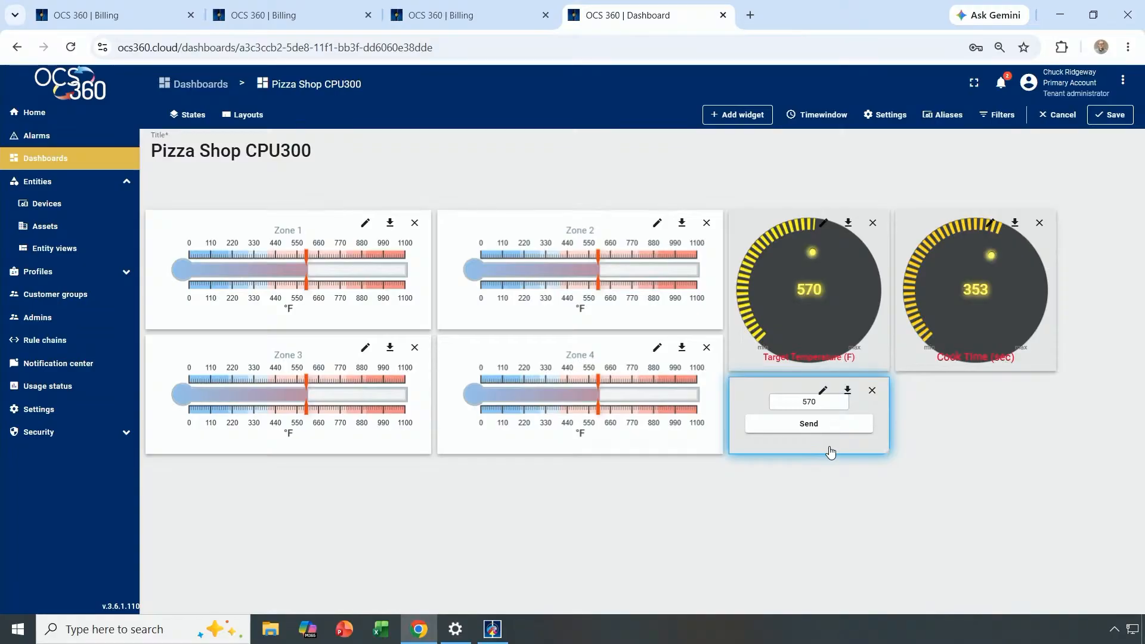
{"action": "left_click", "coordinate": [824, 391]}
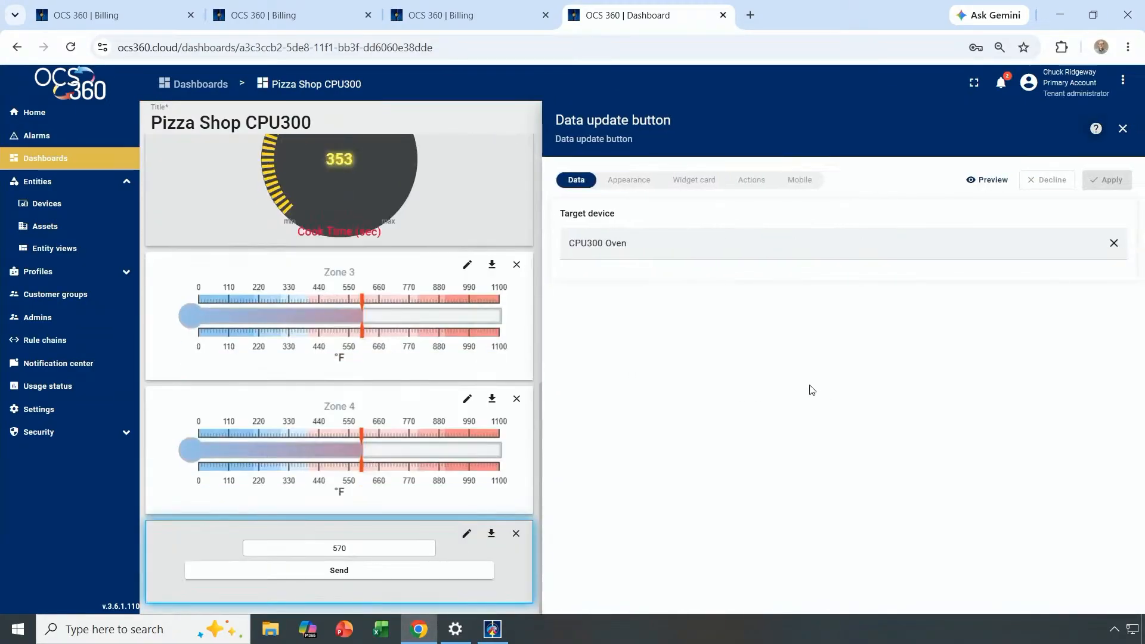
Set the legend to 'Target Temperature (F)' and the button label to 'Update', then apply.
{"action": "left_click", "coordinate": [628, 179]}
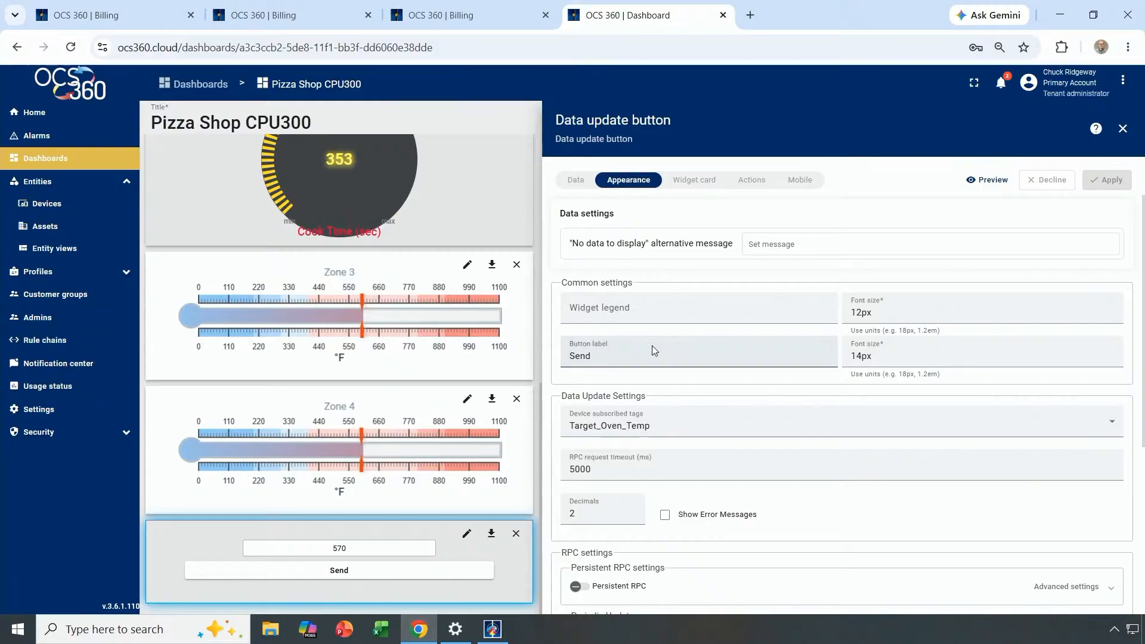
{"action": "left_click", "coordinate": [612, 309]}
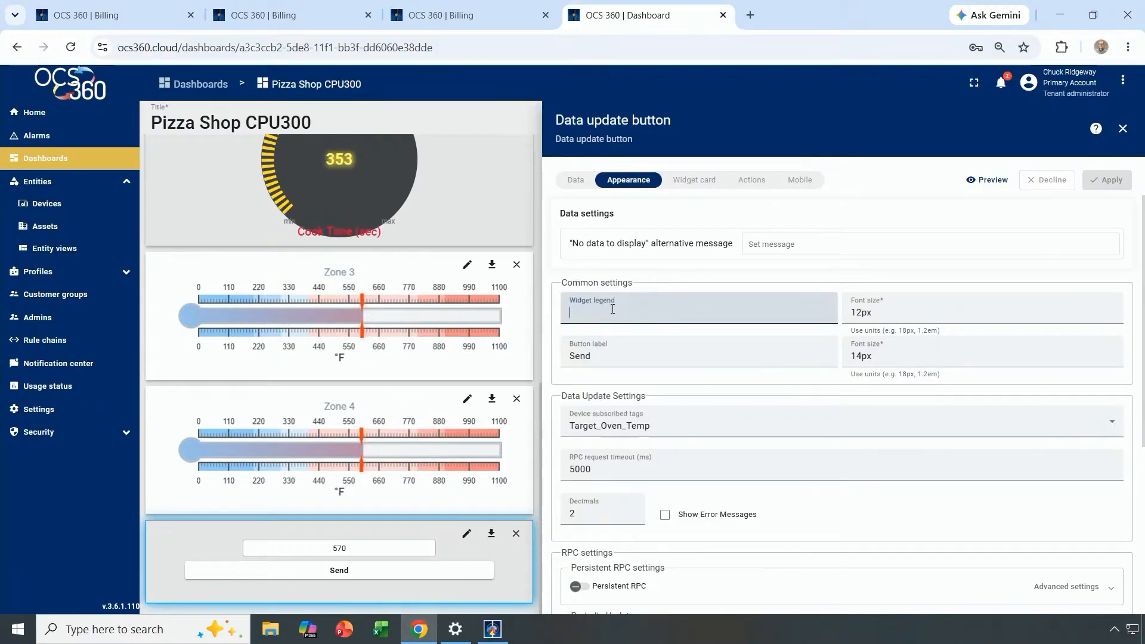
{"action": "type", "text": "Tar"}
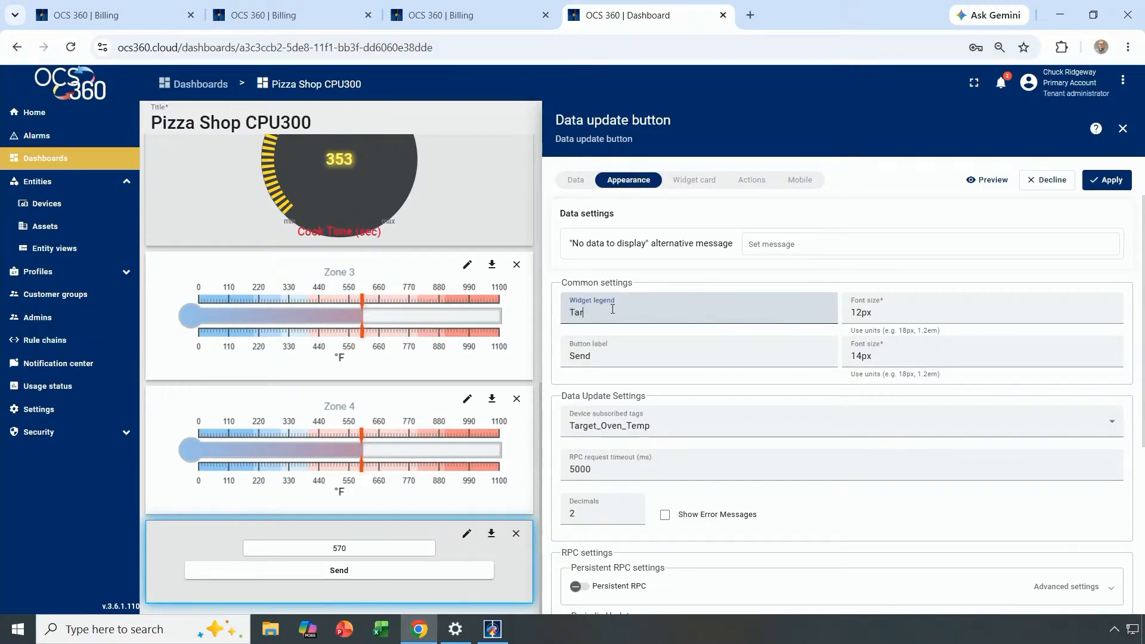
{"action": "type", "text": "get Temperature (F)"}
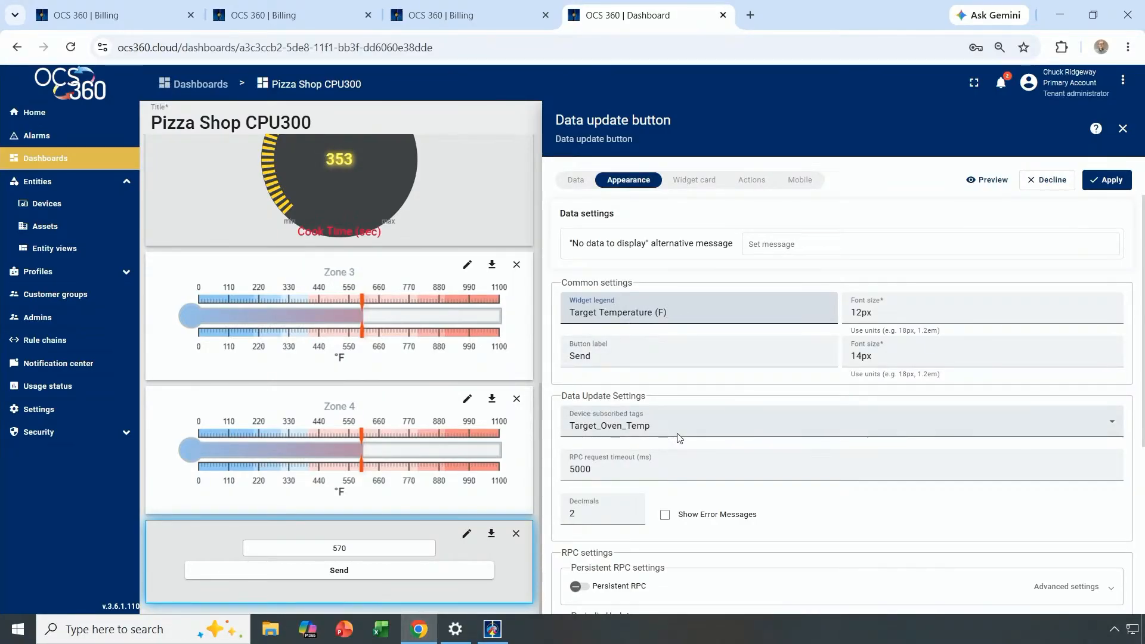
{"action": "left_click", "coordinate": [590, 356]}
{"action": "double_click", "coordinate": [590, 356]}
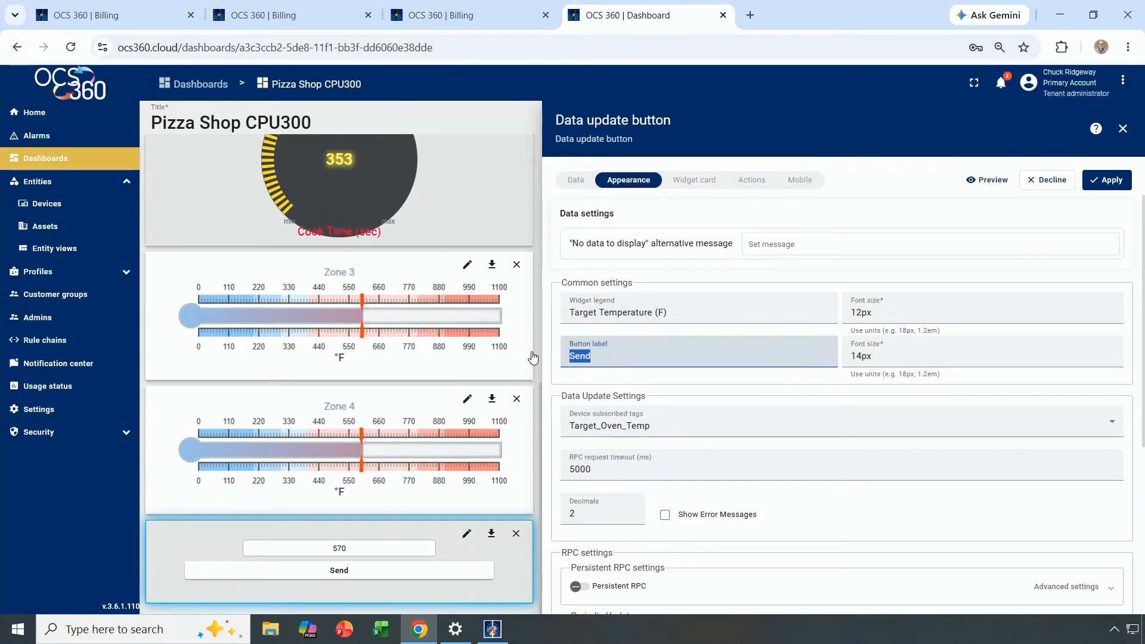
{"action": "type", "text": "Update"}
{"action": "left_click", "coordinate": [1110, 181]}
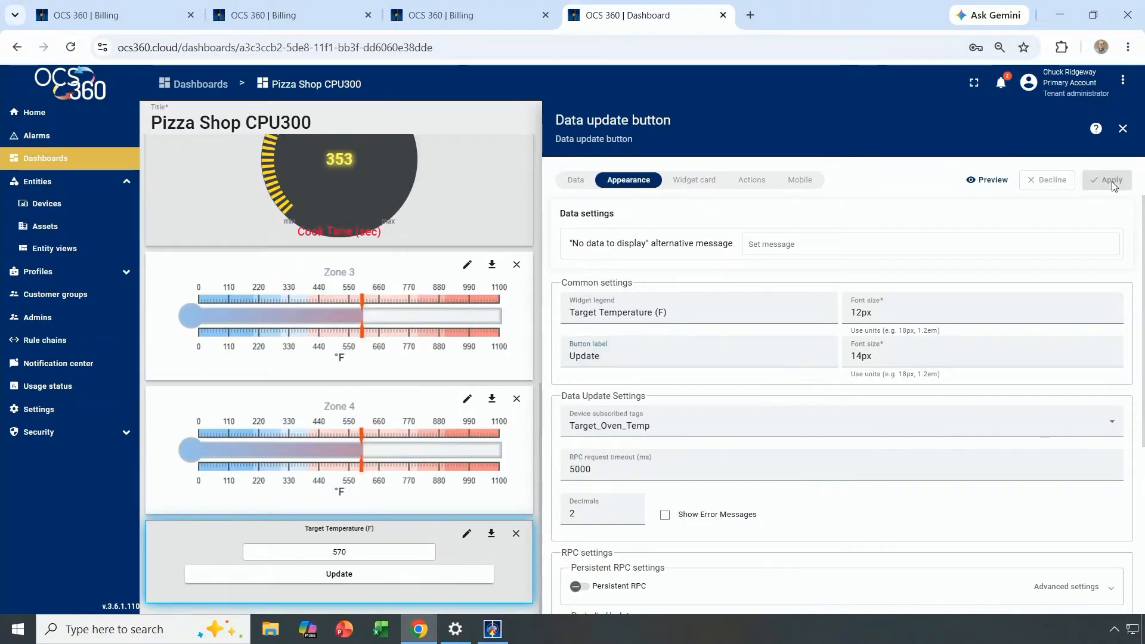
Raise the Target Temperature update widget's legend font size from 12px to 16px.
{"action": "left_click", "coordinate": [1123, 129]}
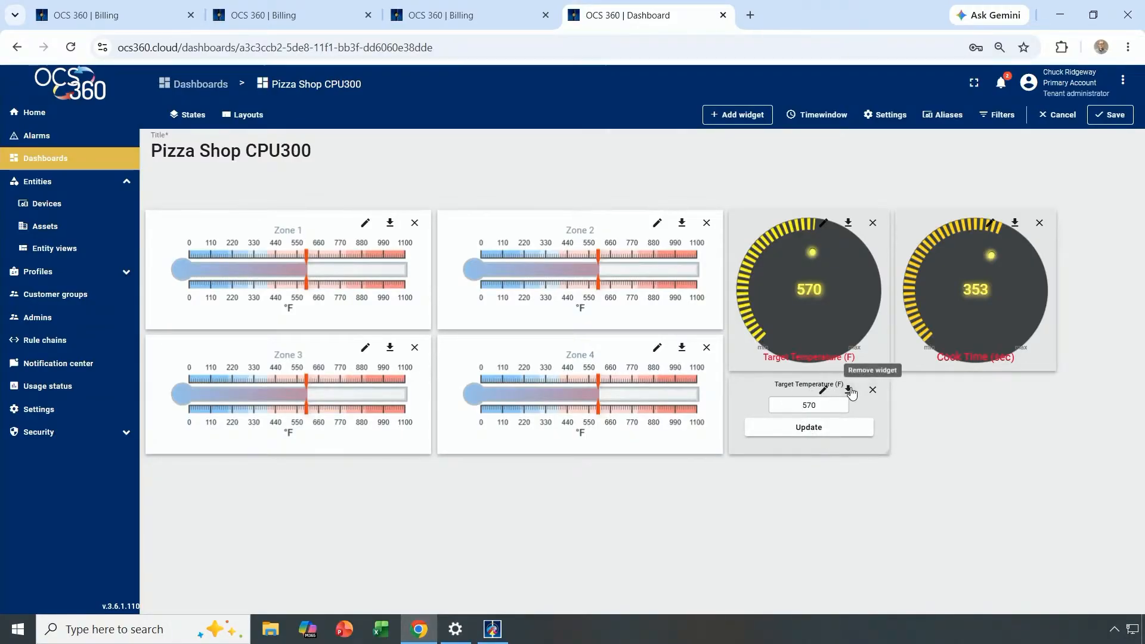
{"action": "left_click", "coordinate": [825, 392]}
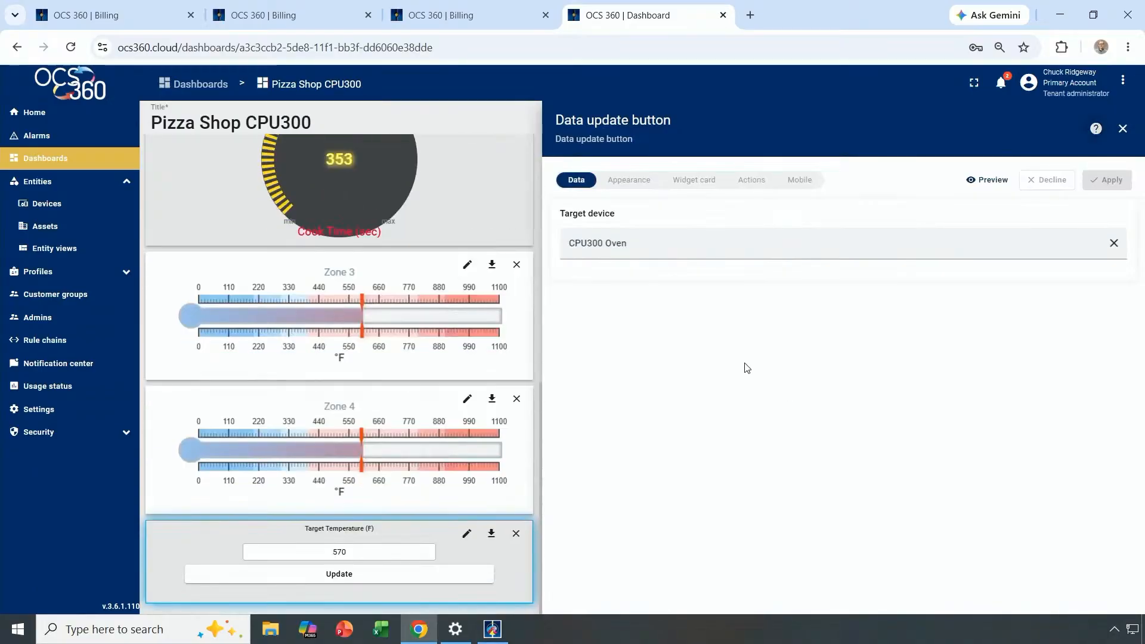
{"action": "left_click", "coordinate": [655, 190]}
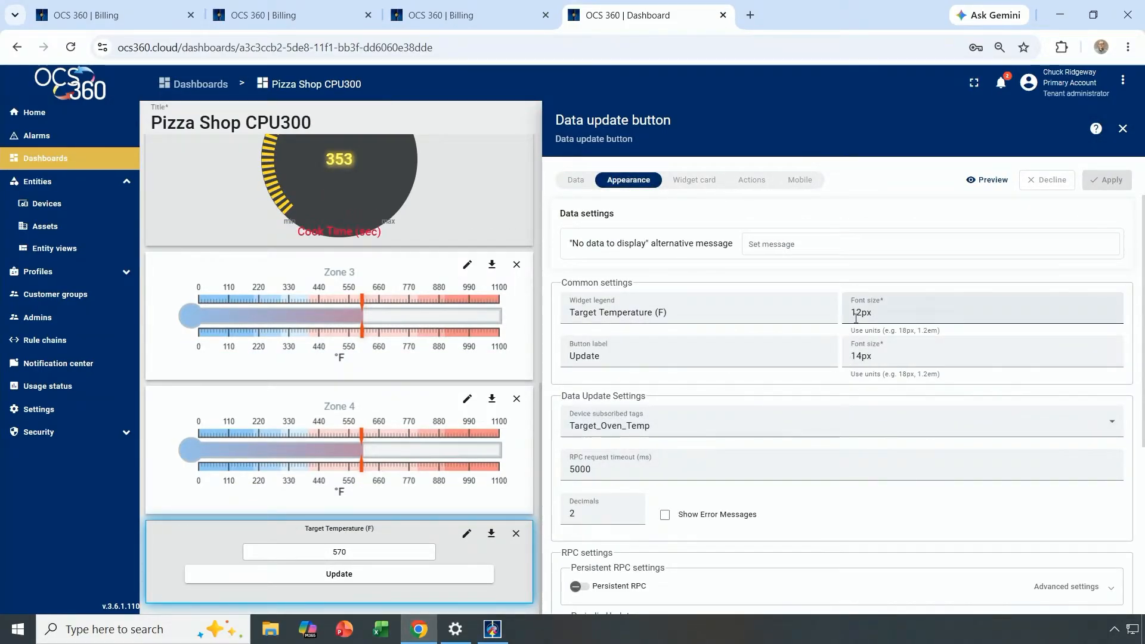
{"action": "left_click_drag", "start_coordinate": [862, 313], "coordinate": [821, 310]}
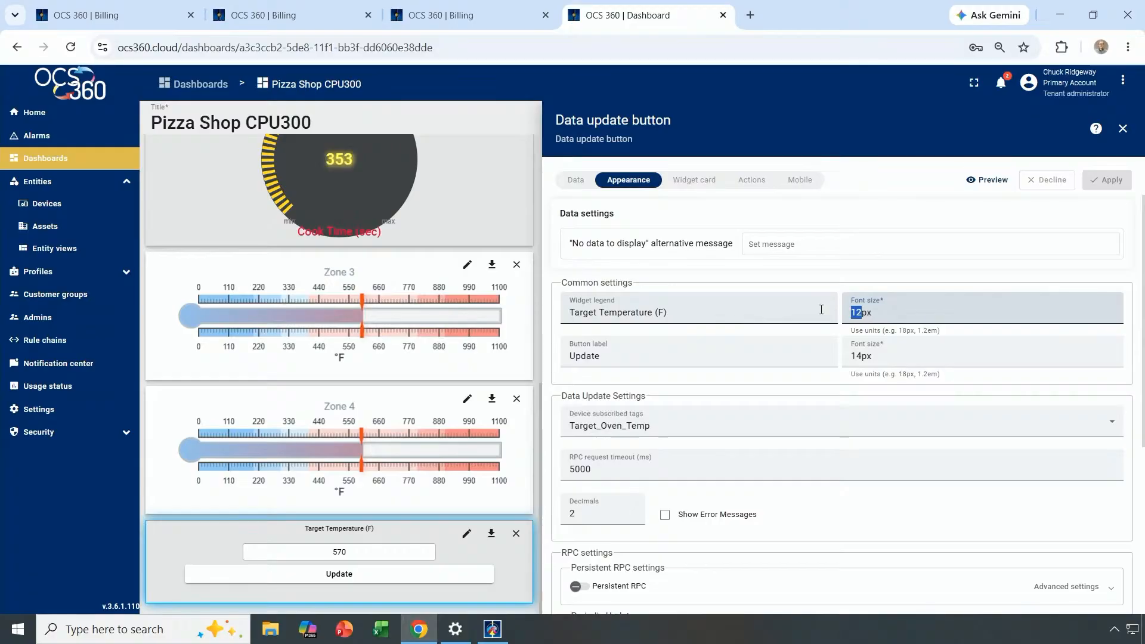
{"action": "type", "text": "16"}
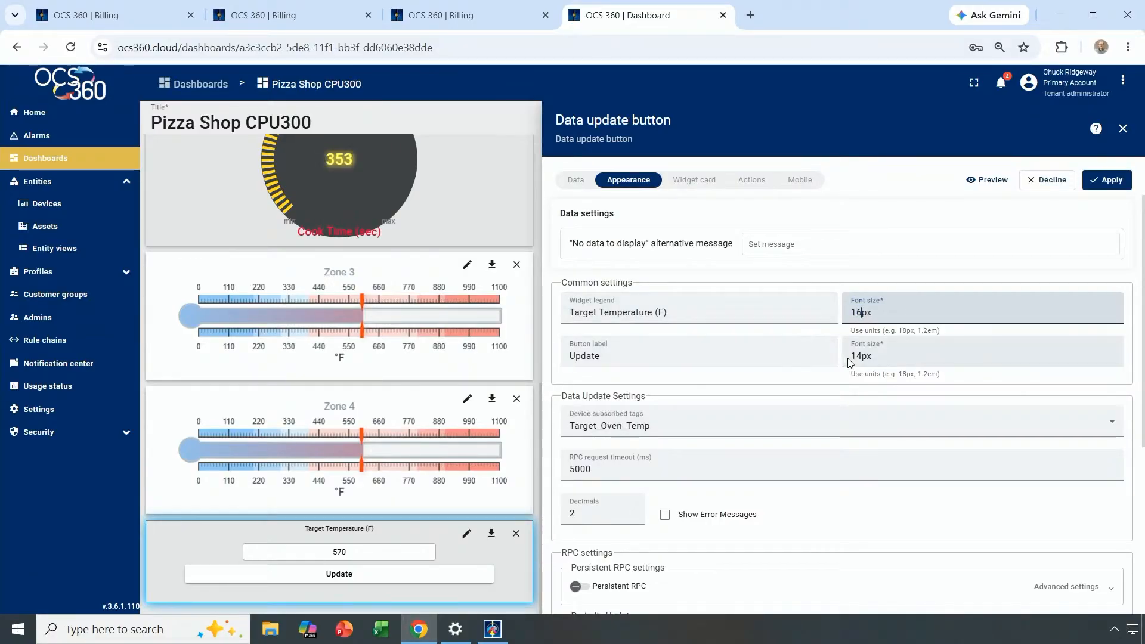
{"action": "left_click", "coordinate": [1125, 182]}
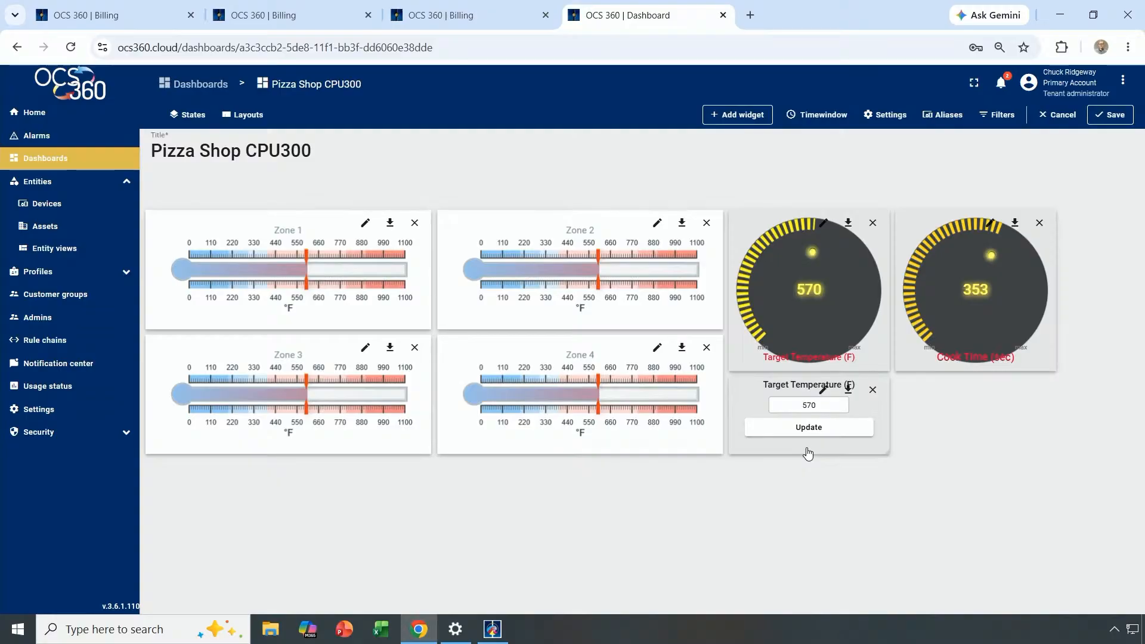
Duplicate the Target Temperature update widget and place the copy beside the original.
{"action": "right_click", "coordinate": [809, 453]}
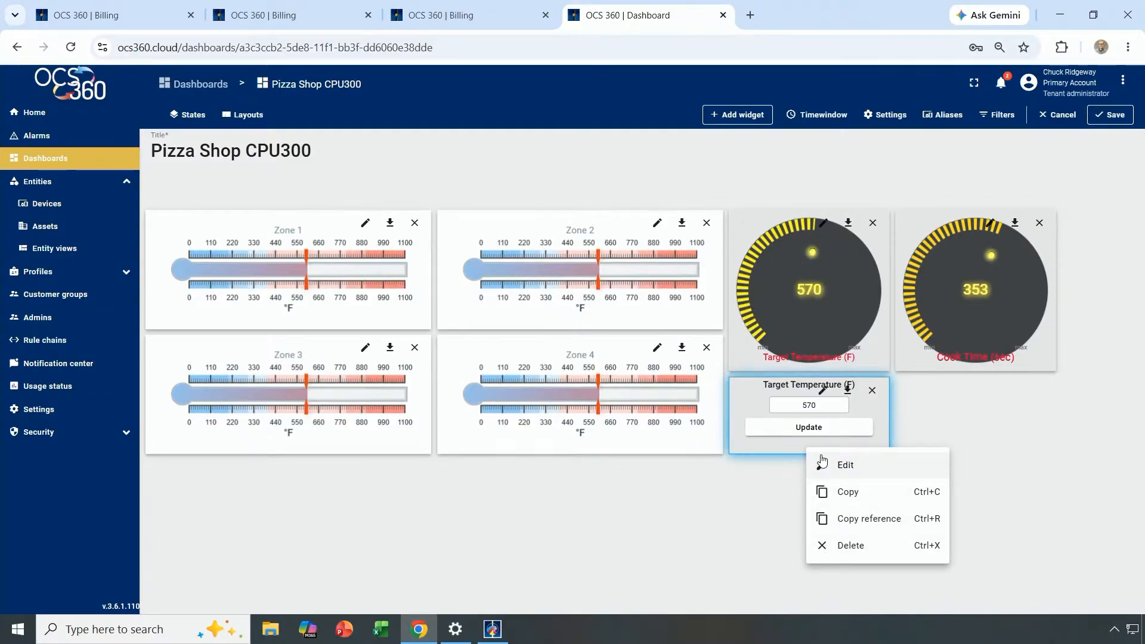
{"action": "left_click", "coordinate": [847, 491]}
{"action": "right_click", "coordinate": [934, 439]}
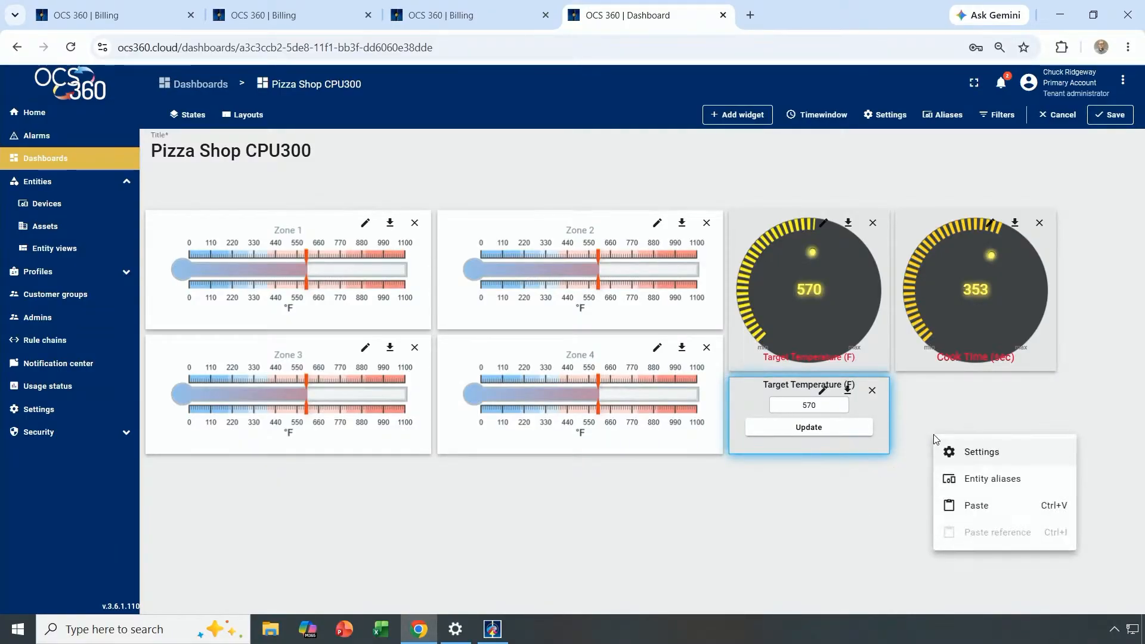
{"action": "left_click", "coordinate": [957, 505]}
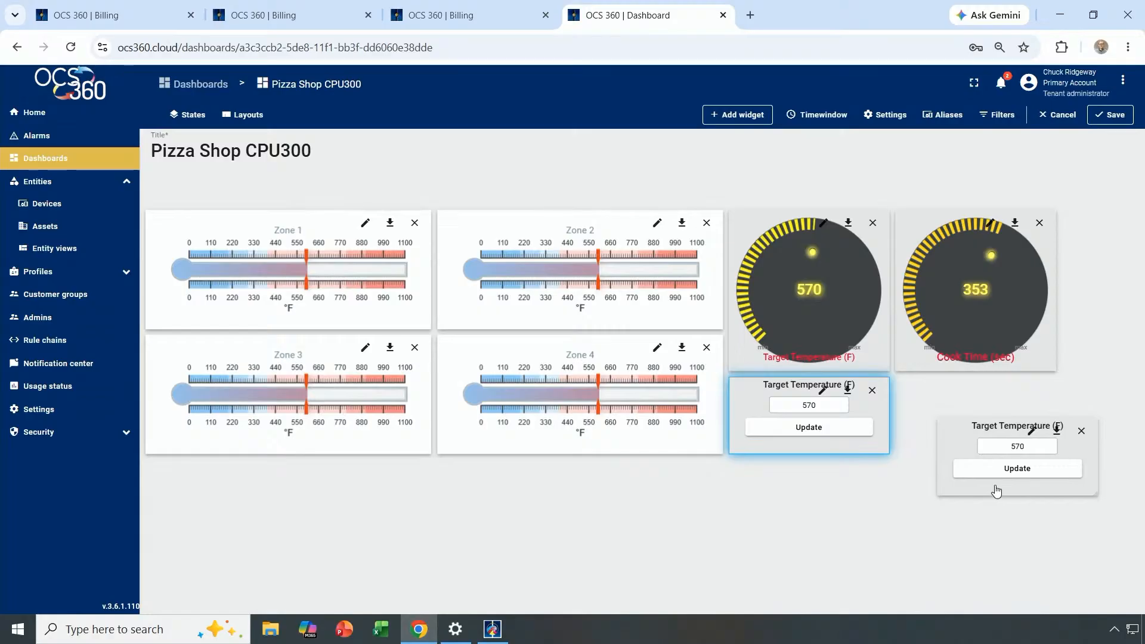
{"action": "left_click_drag", "start_coordinate": [996, 491], "coordinate": [969, 449]}
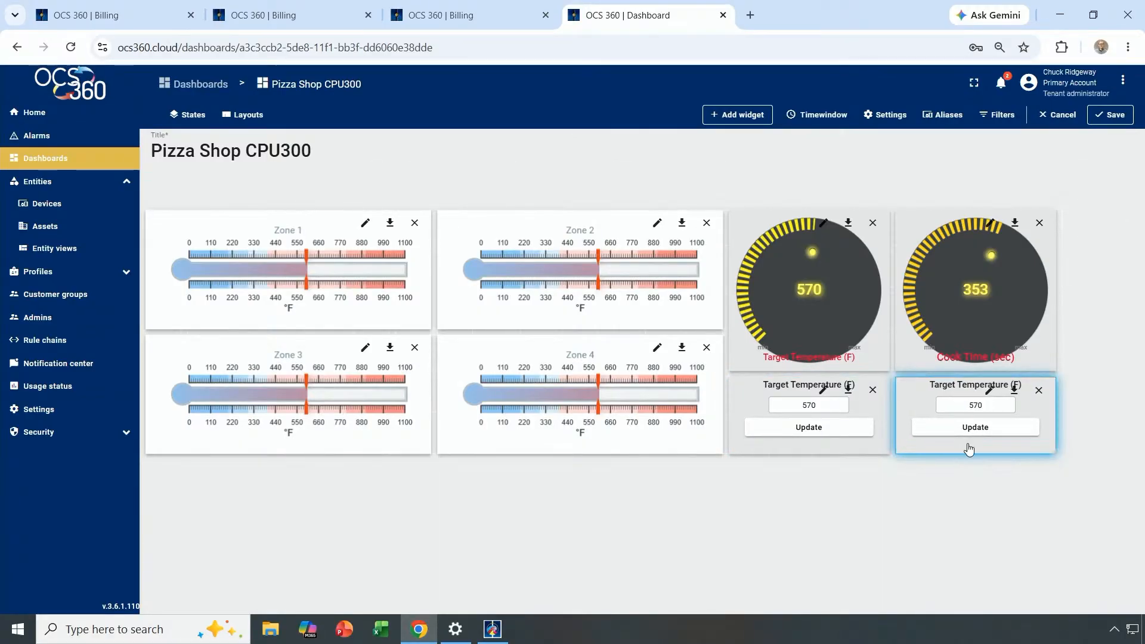
Point the copied widget at Cook_TMR_Preset and change its legend to 'Cook Time (sec)'.
{"action": "left_click", "coordinate": [990, 390]}
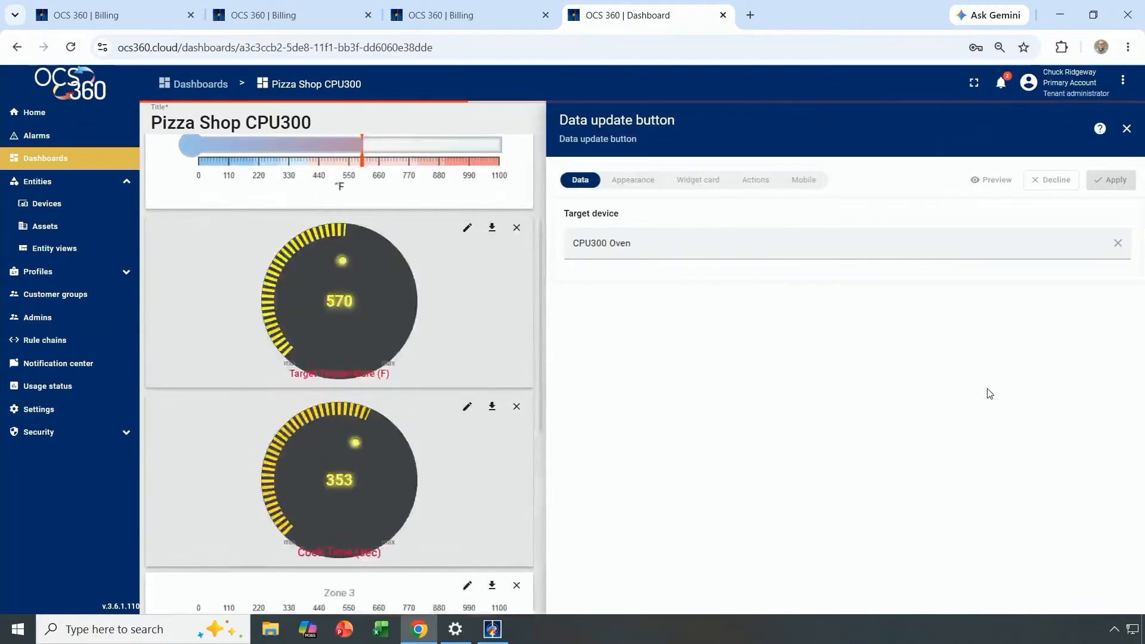
{"action": "left_click", "coordinate": [632, 181]}
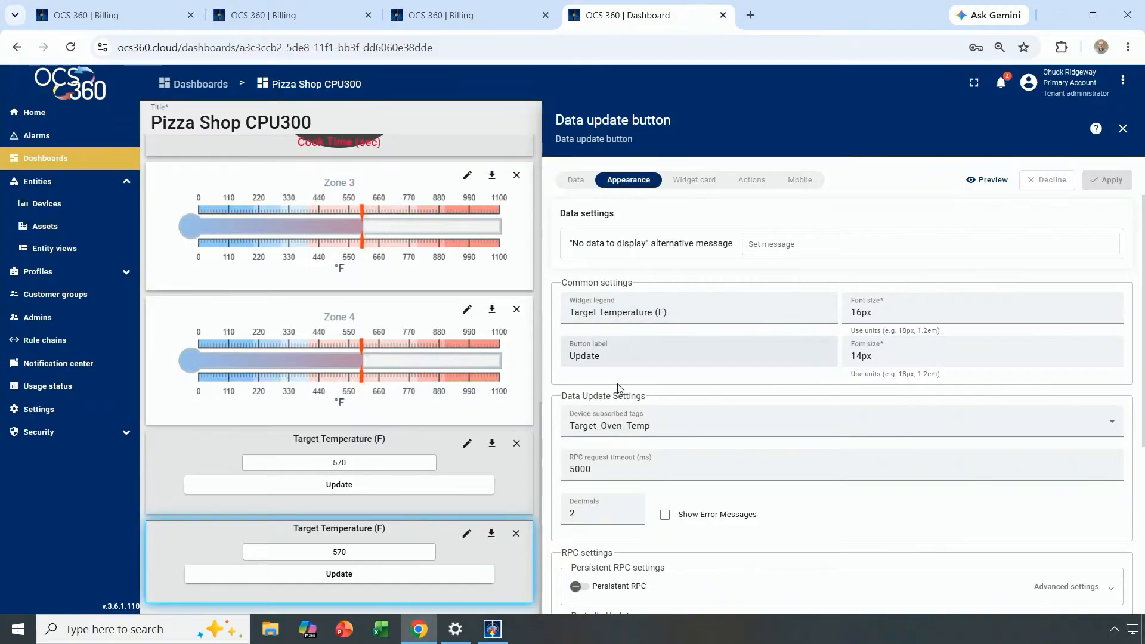
{"action": "left_click", "coordinate": [651, 428]}
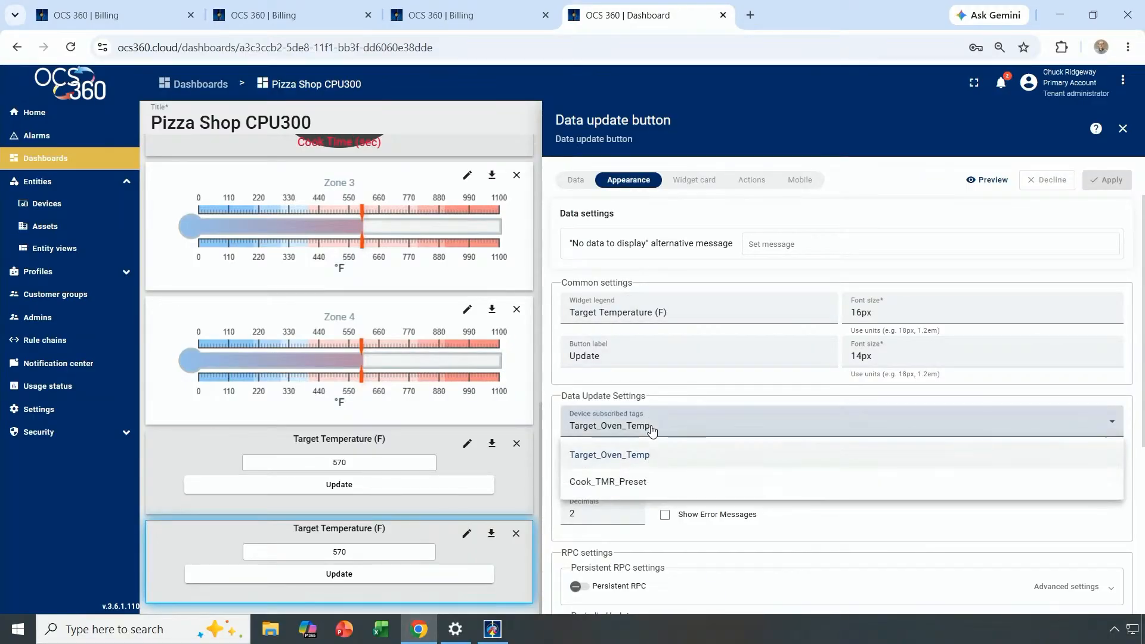
{"action": "left_click", "coordinate": [637, 481]}
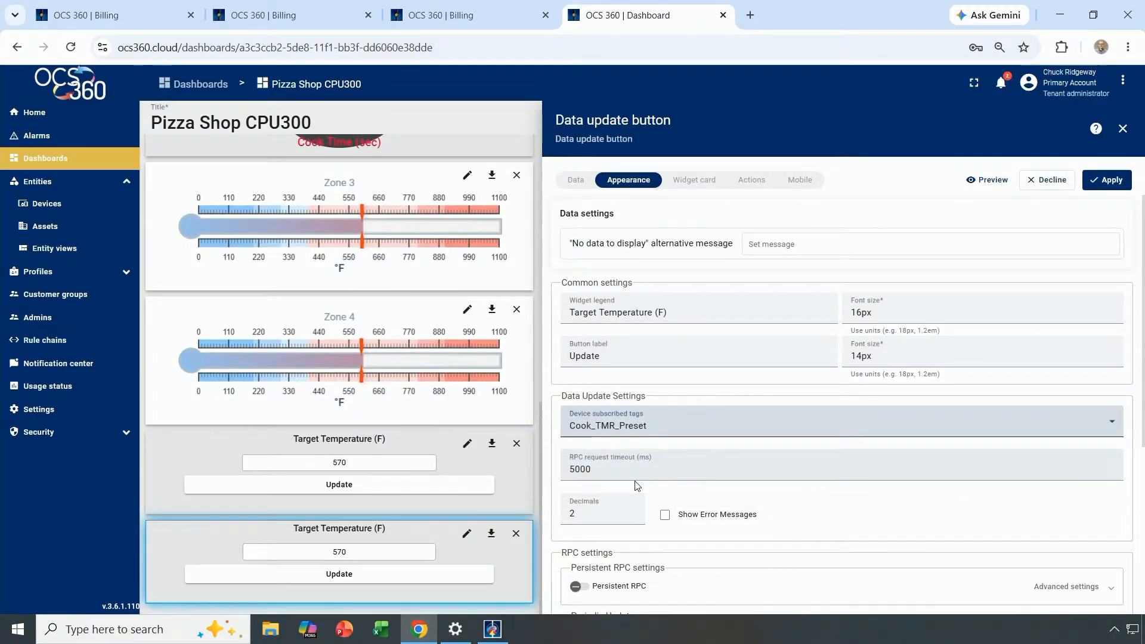
{"action": "triple_click", "coordinate": [665, 313]}
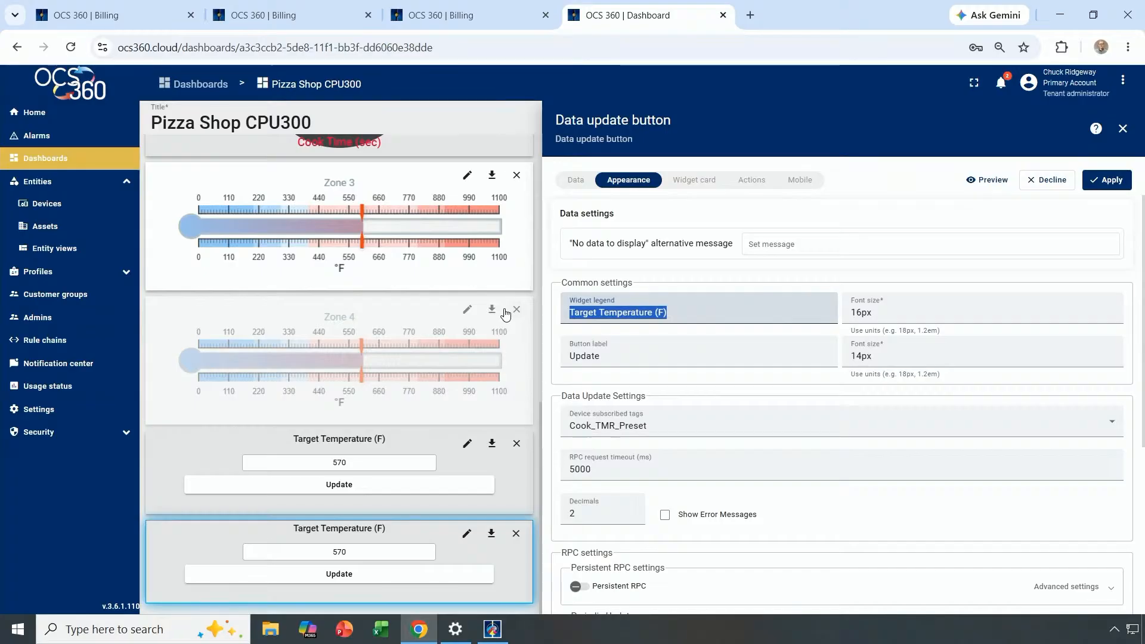
{"action": "type", "text": "Seconds "}
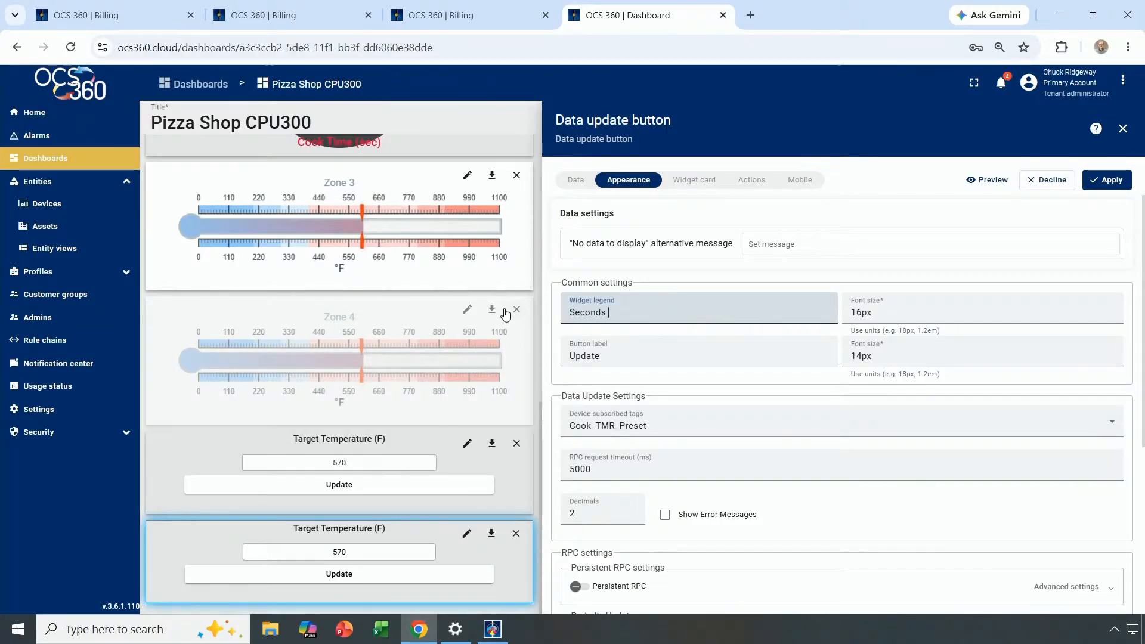
{"action": "type", "text": "(SA"}
{"action": "key", "text": "BackSpace"}
{"action": "key", "text": "BackSpace"}
{"action": "key", "text": "BackSpace"}
{"action": "key", "text": "BackSpace"}
{"action": "key", "text": "BackSpace"}
{"action": "key", "text": "BackSpace"}
{"action": "key", "text": "BackSpace"}
{"action": "key", "text": "BackSpace"}
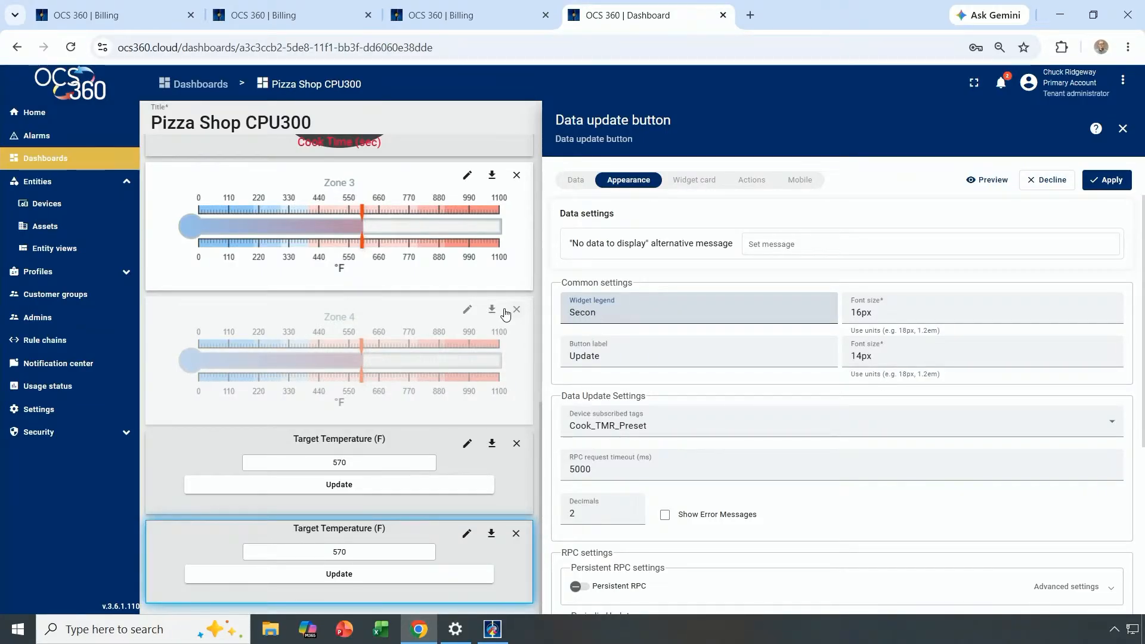
{"action": "type", "text": "Cook Time (sec"}
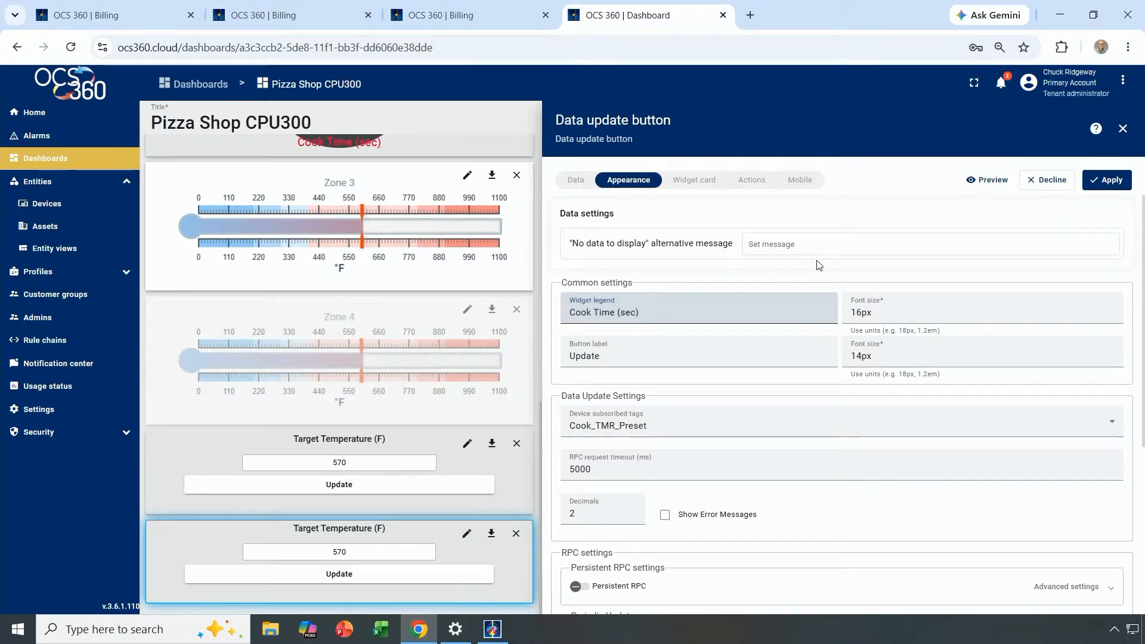
{"action": "left_click", "coordinate": [1109, 181]}
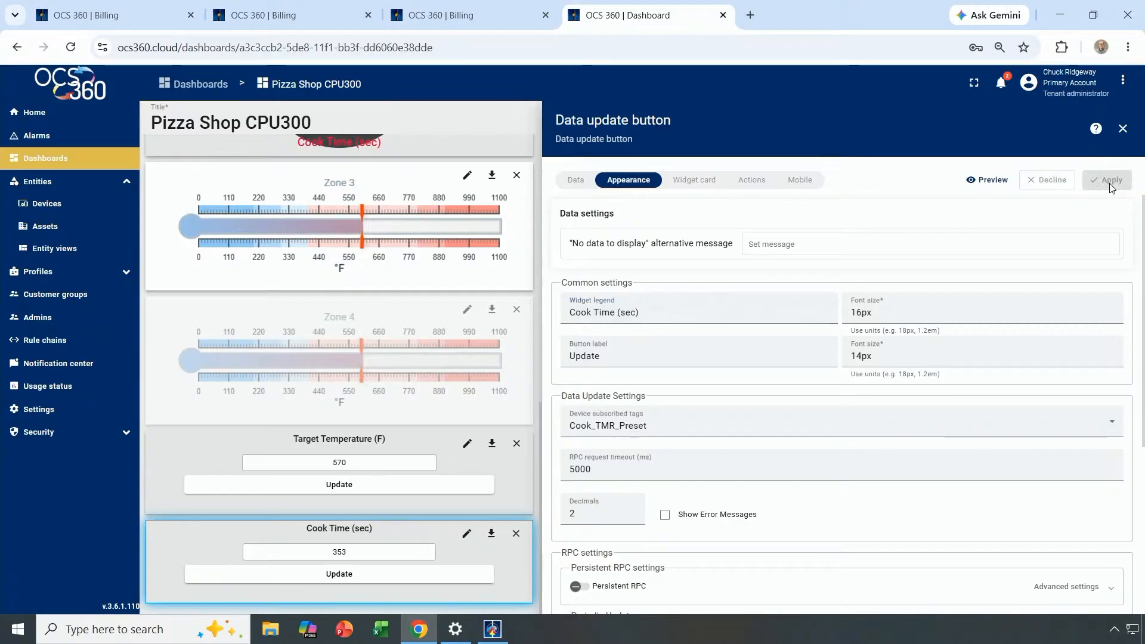
{"action": "left_click", "coordinate": [1123, 129]}
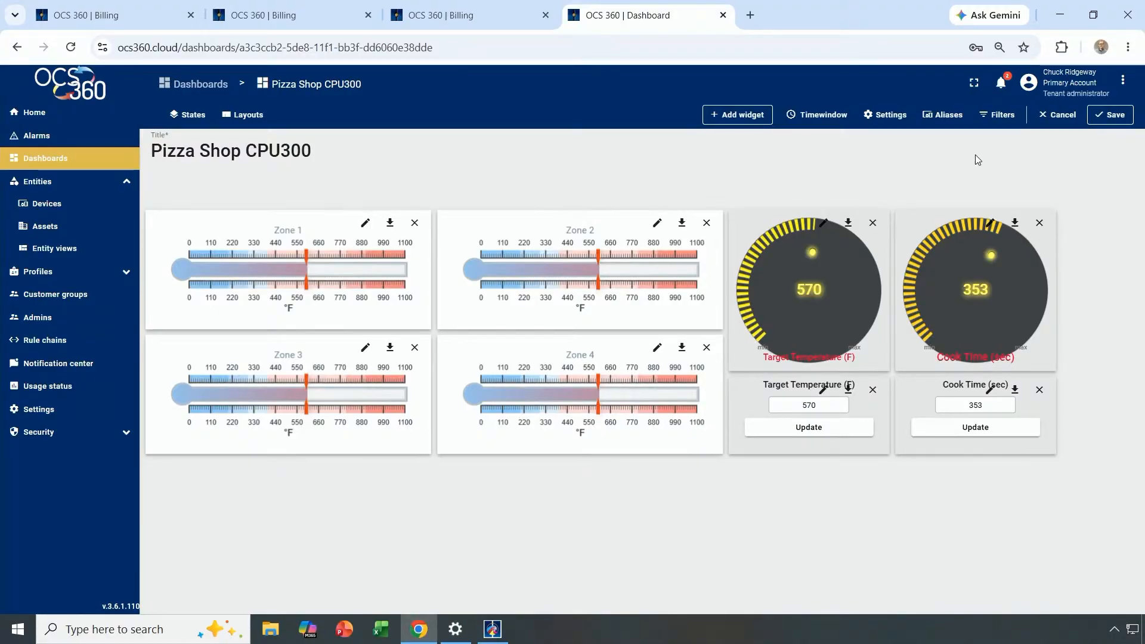
Add a Label Card widget with the text 'Oven Zone Temperatures'.
{"action": "left_click", "coordinate": [743, 114]}
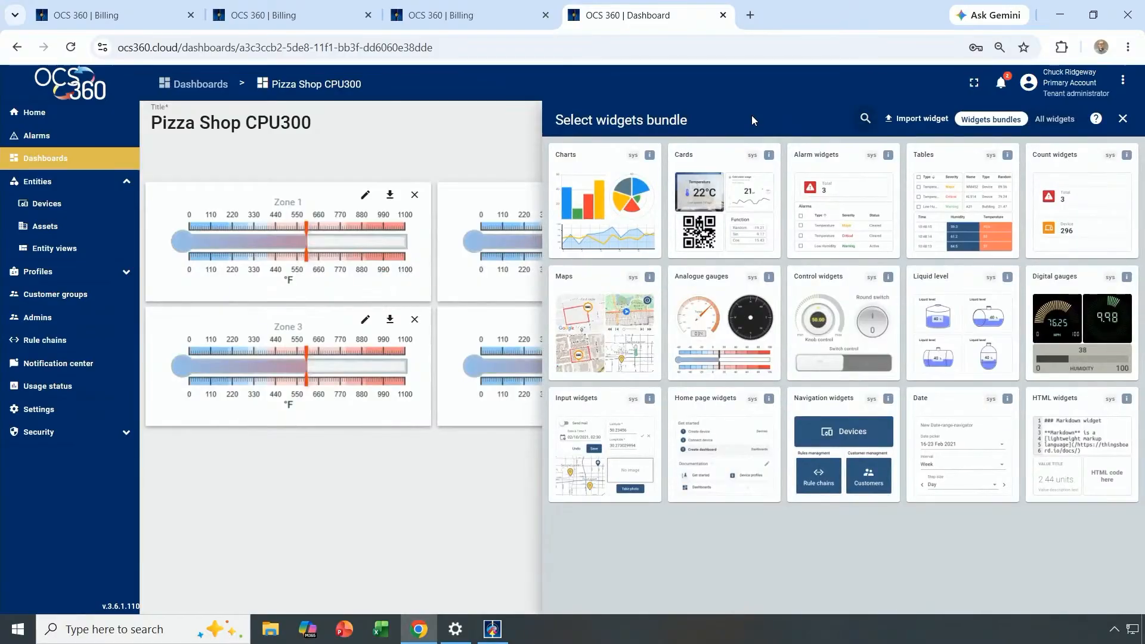
{"action": "left_click", "coordinate": [1046, 122]}
{"action": "scroll", "coordinate": [775, 399], "scroll_direction": "down", "scroll_amount": 3}
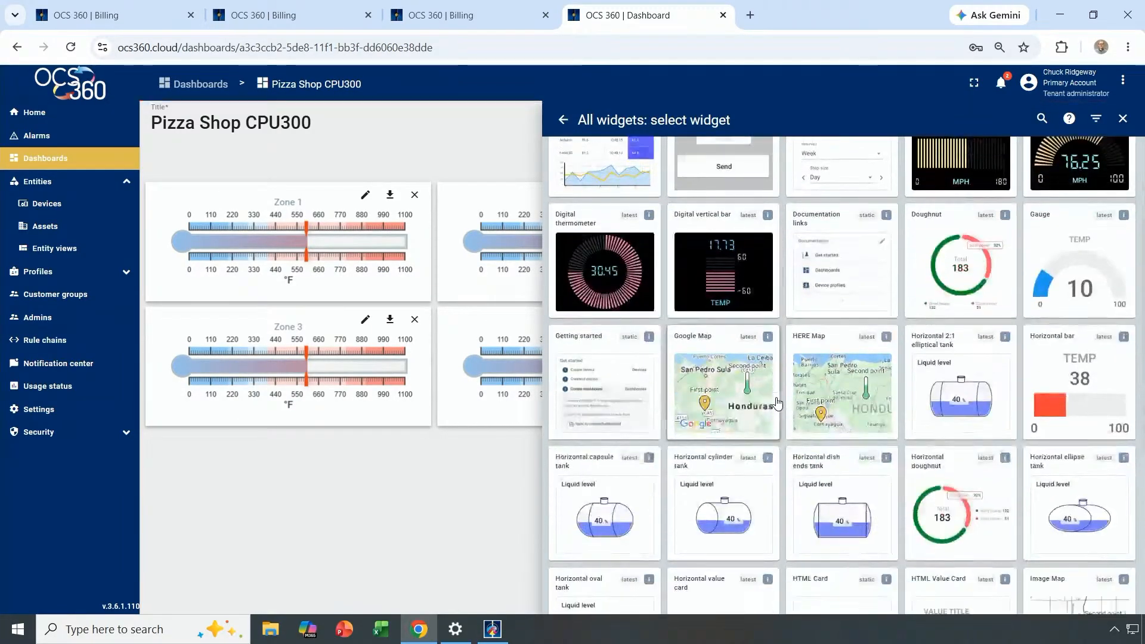
{"action": "scroll", "coordinate": [778, 403], "scroll_direction": "down", "scroll_amount": 2}
{"action": "scroll", "coordinate": [778, 404], "scroll_direction": "down", "scroll_amount": 5}
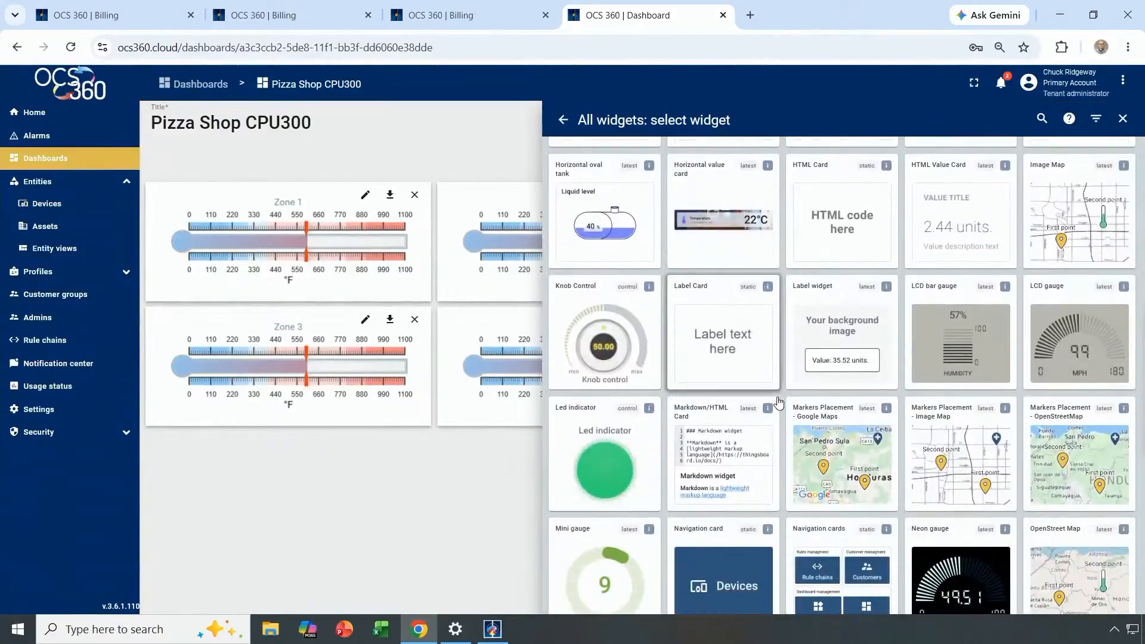
{"action": "left_click", "coordinate": [716, 345]}
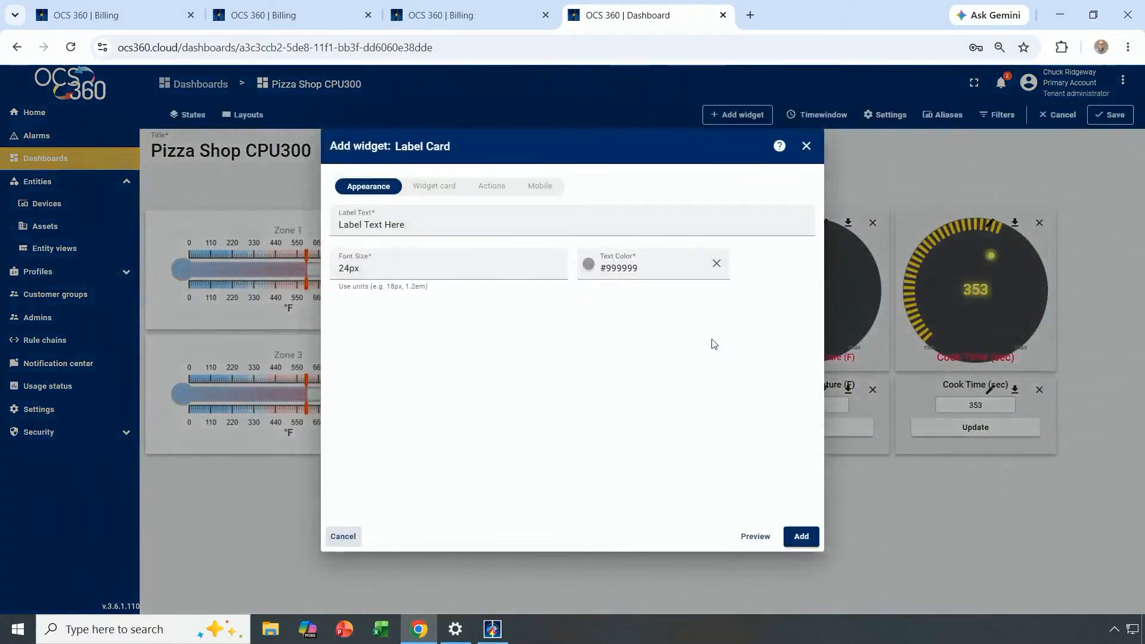
{"action": "left_click_drag", "start_coordinate": [406, 225], "coordinate": [280, 215]}
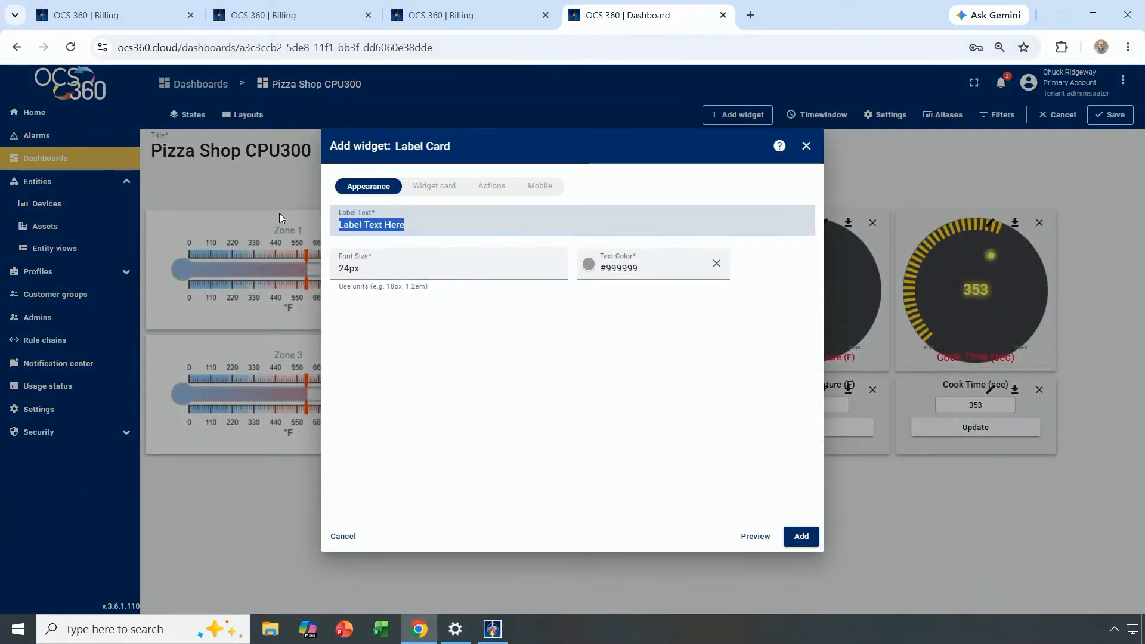
{"action": "type", "text": "Z"}
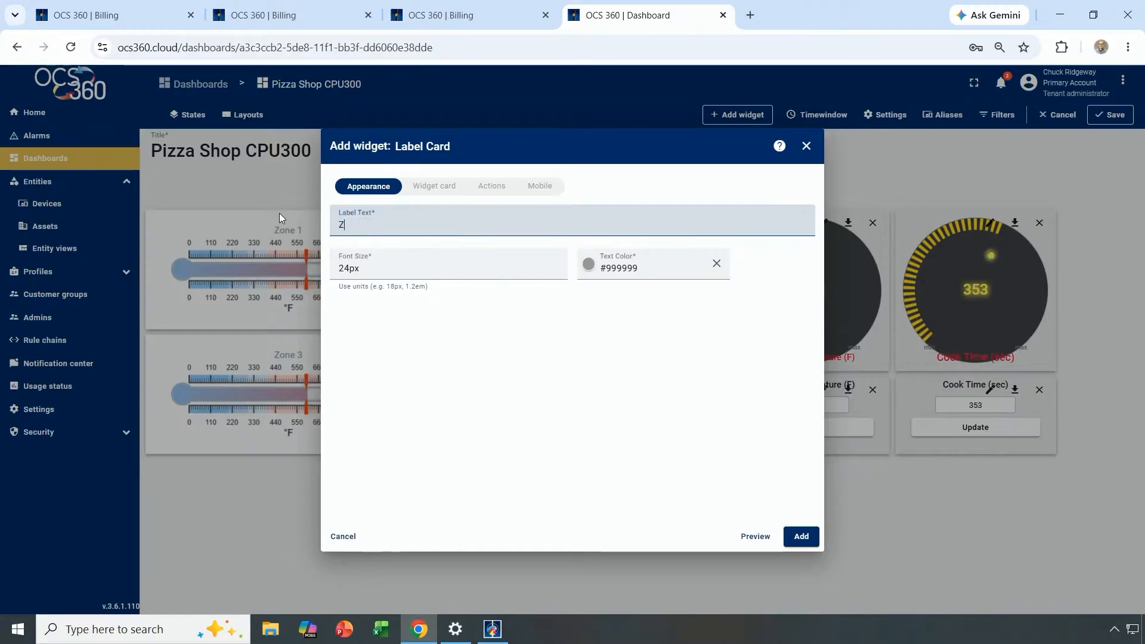
{"action": "key", "text": "BackSpace"}
{"action": "type", "text": "Oven Zone "}
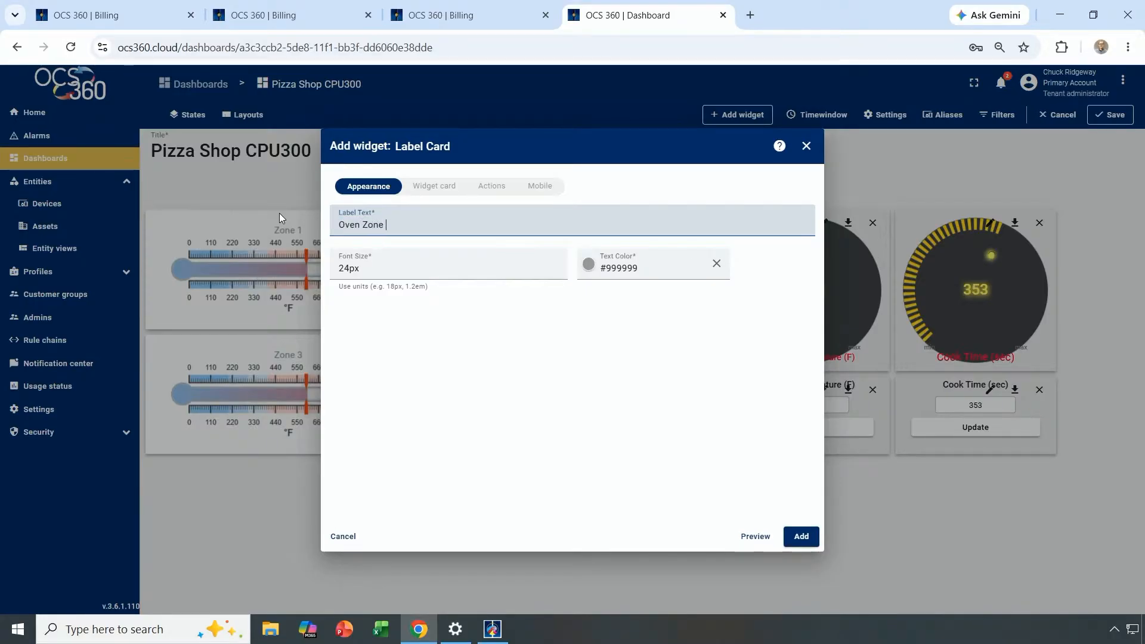
{"action": "type", "text": "Temperatures"}
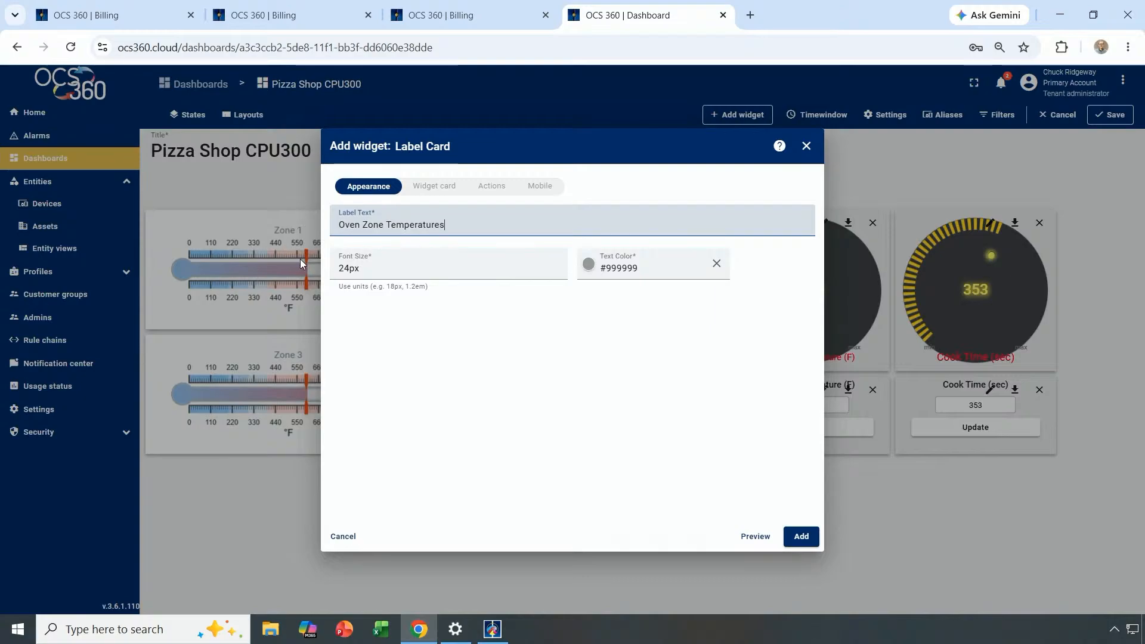
Give the label font size 40 and bright red text, then add it to the dashboard.
{"action": "left_click_drag", "start_coordinate": [338, 268], "coordinate": [351, 269]}
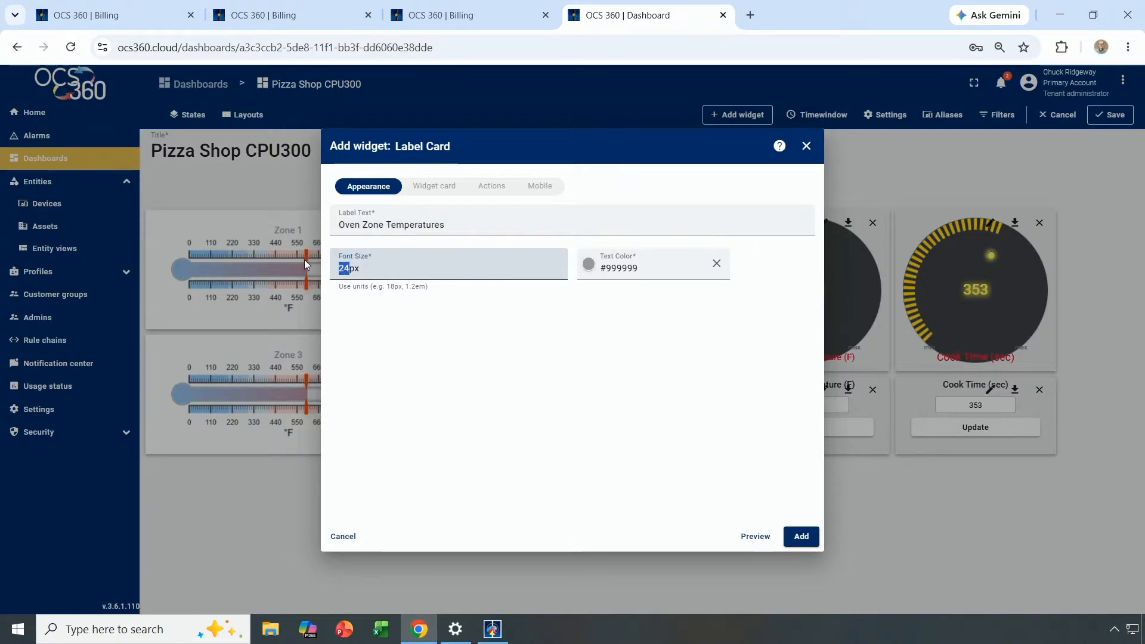
{"action": "type", "text": "40"}
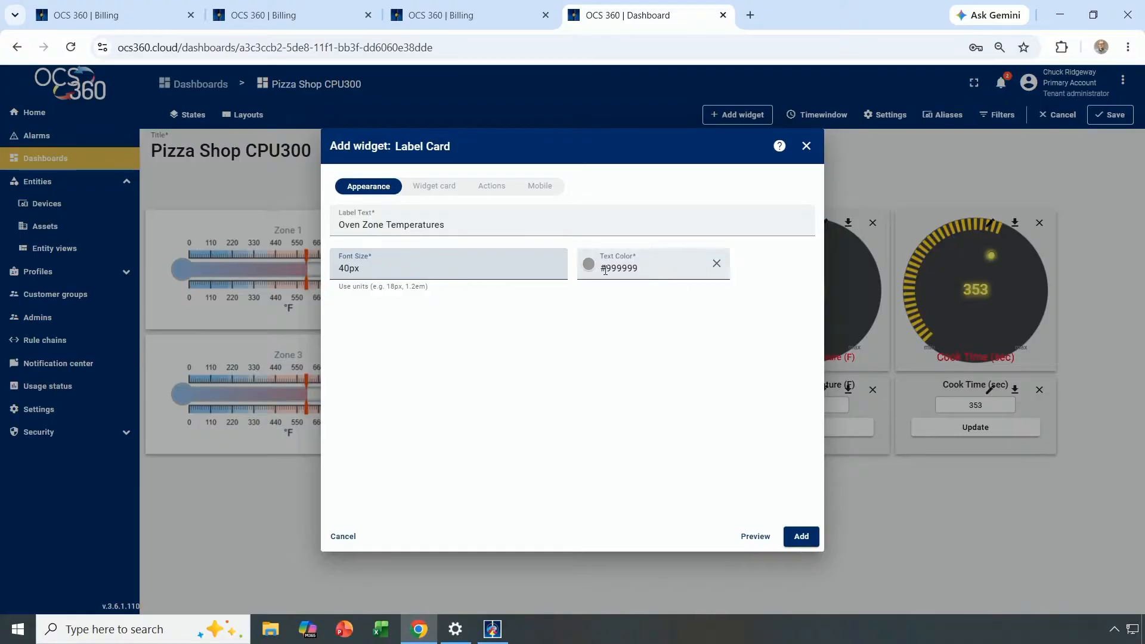
{"action": "left_click", "coordinate": [605, 270]}
{"action": "left_click", "coordinate": [656, 204]}
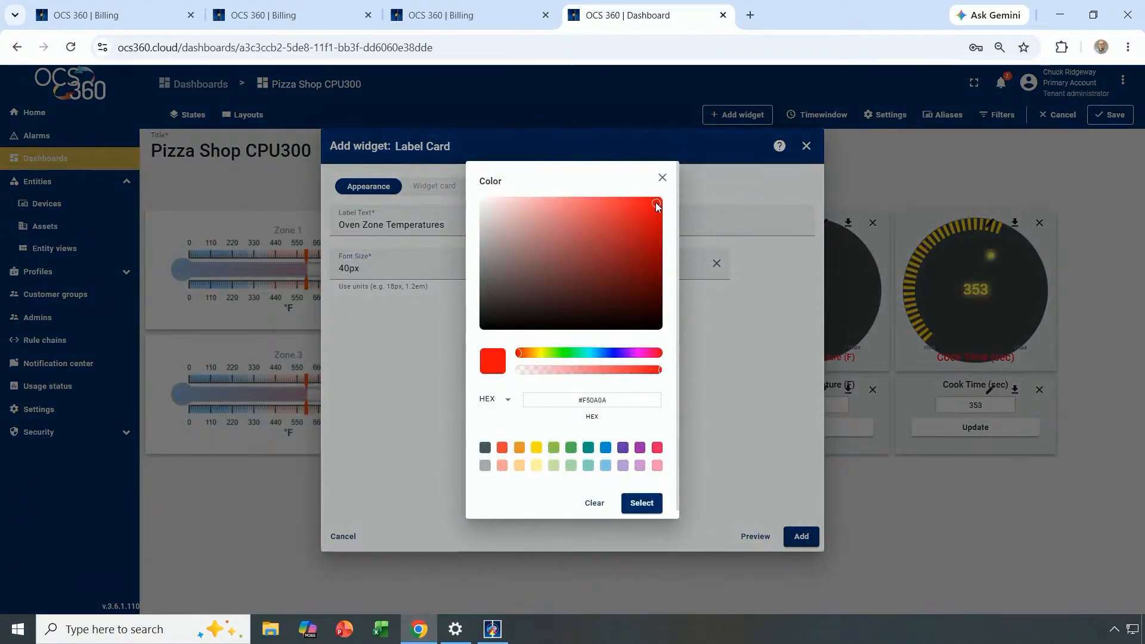
{"action": "left_click", "coordinate": [640, 503]}
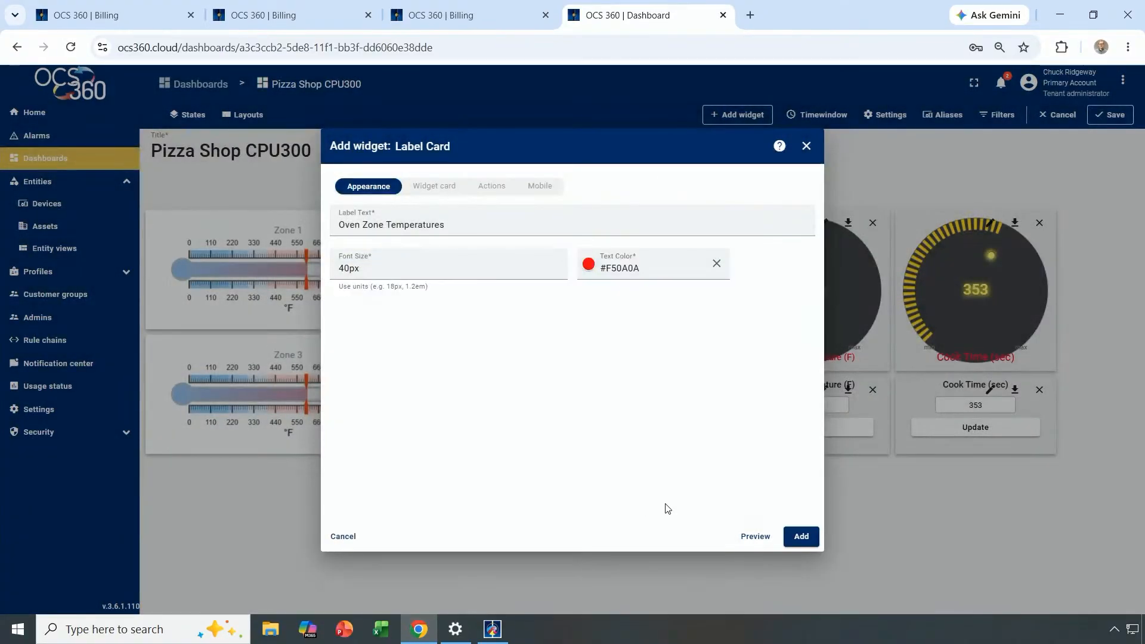
{"action": "left_click", "coordinate": [800, 537]}
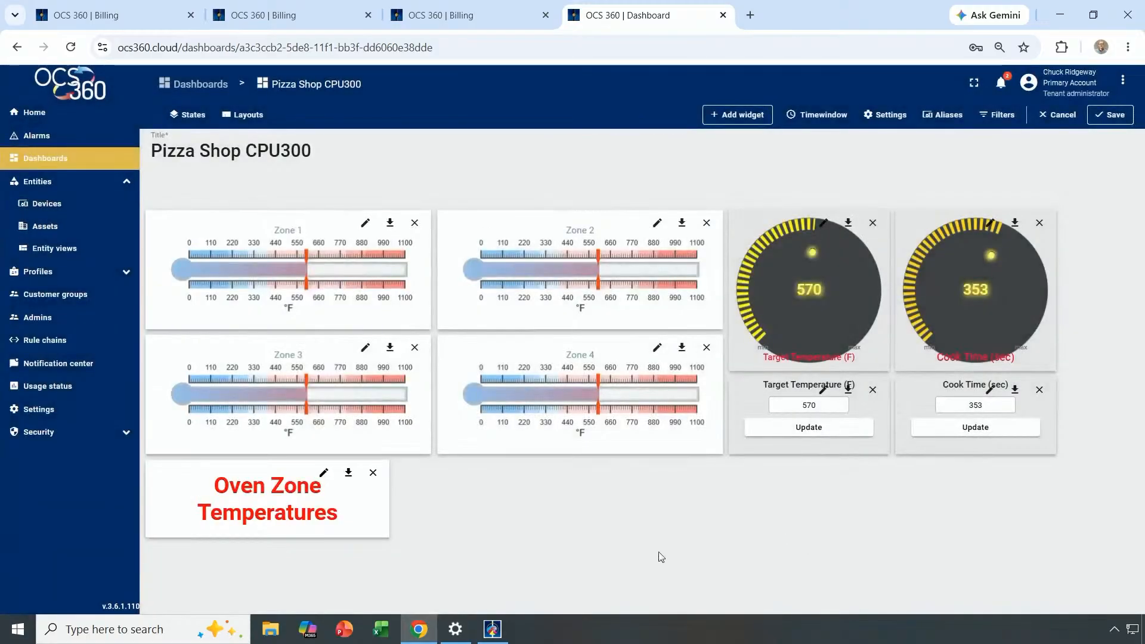
Resize the label to span the four thermometers and move it above Zone 1 and Zone 2.
{"action": "left_click_drag", "start_coordinate": [314, 513], "coordinate": [435, 519]}
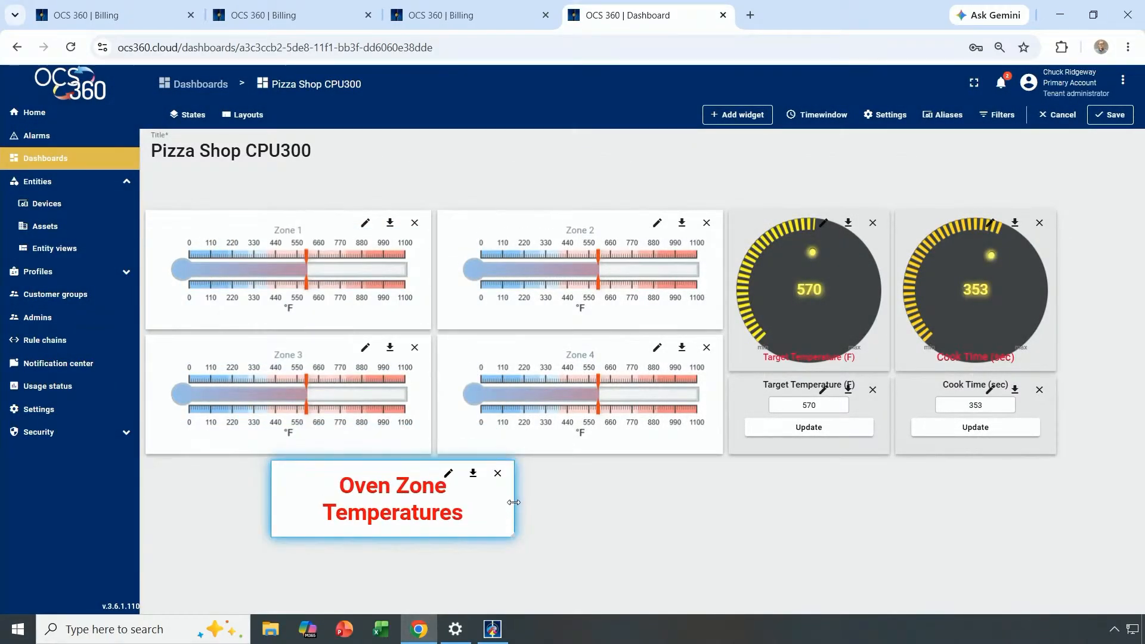
{"action": "left_click_drag", "start_coordinate": [514, 503], "coordinate": [723, 514]}
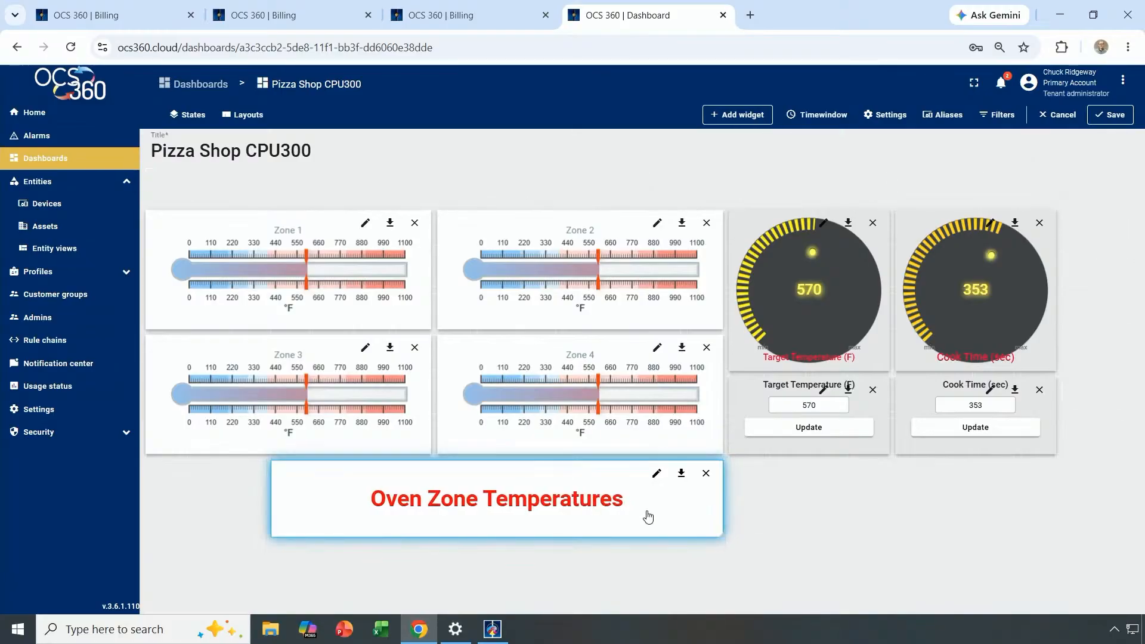
{"action": "left_click_drag", "start_coordinate": [273, 500], "coordinate": [148, 499]}
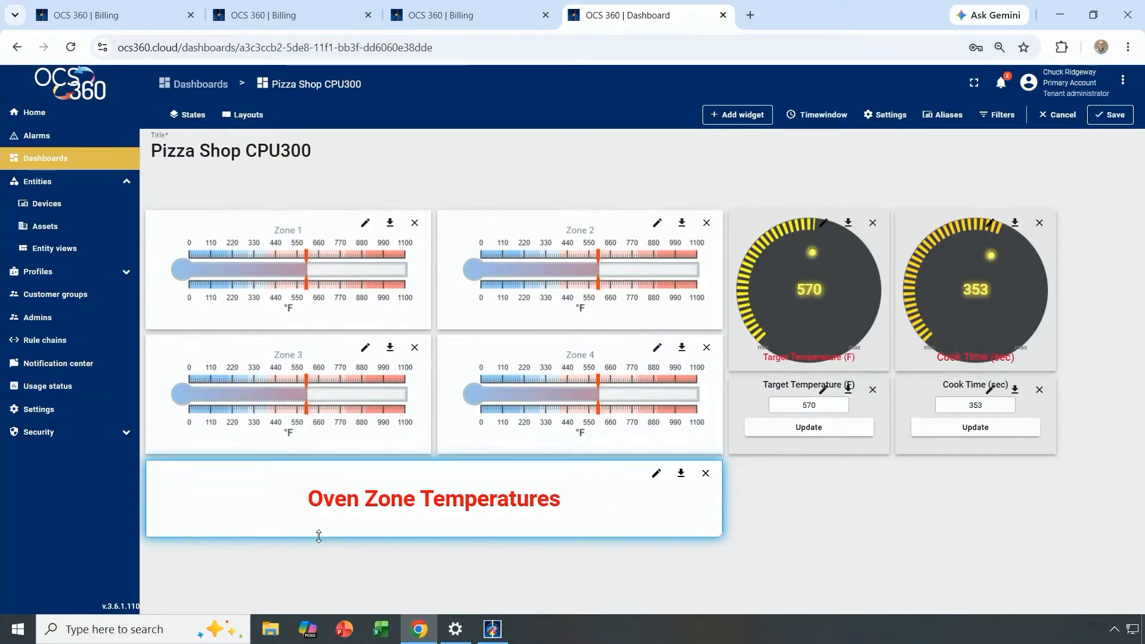
{"action": "left_click_drag", "start_coordinate": [317, 538], "coordinate": [347, 487]}
{"action": "left_click_drag", "start_coordinate": [232, 485], "coordinate": [235, 195]}
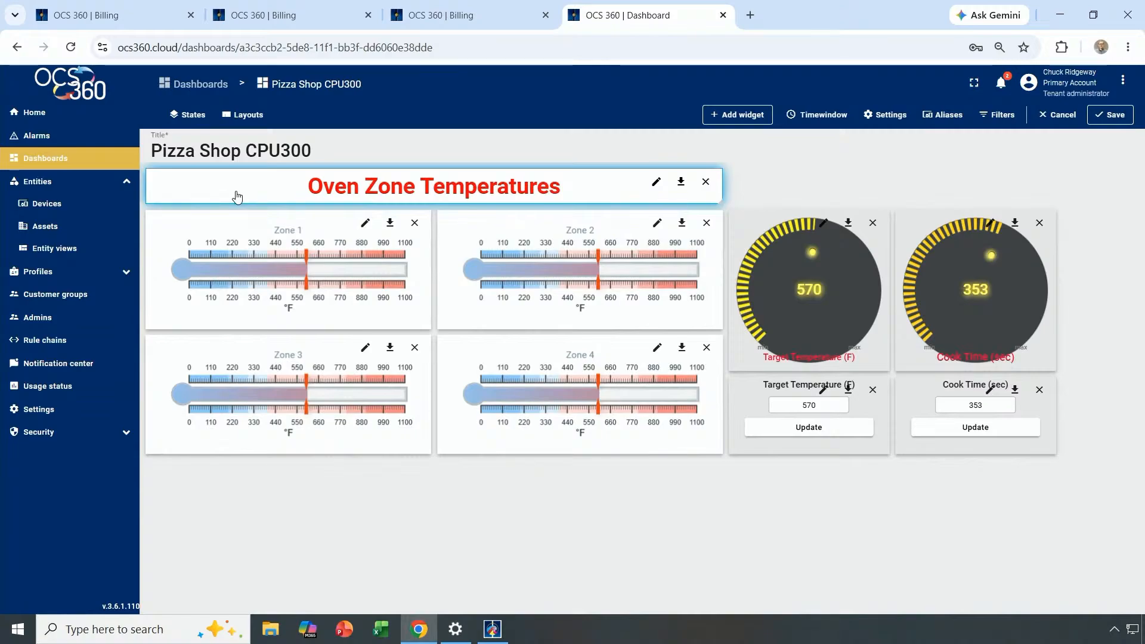
Copy and paste the Oven Zone Temperatures label onto the dashboard.
{"action": "right_click", "coordinate": [588, 198]}
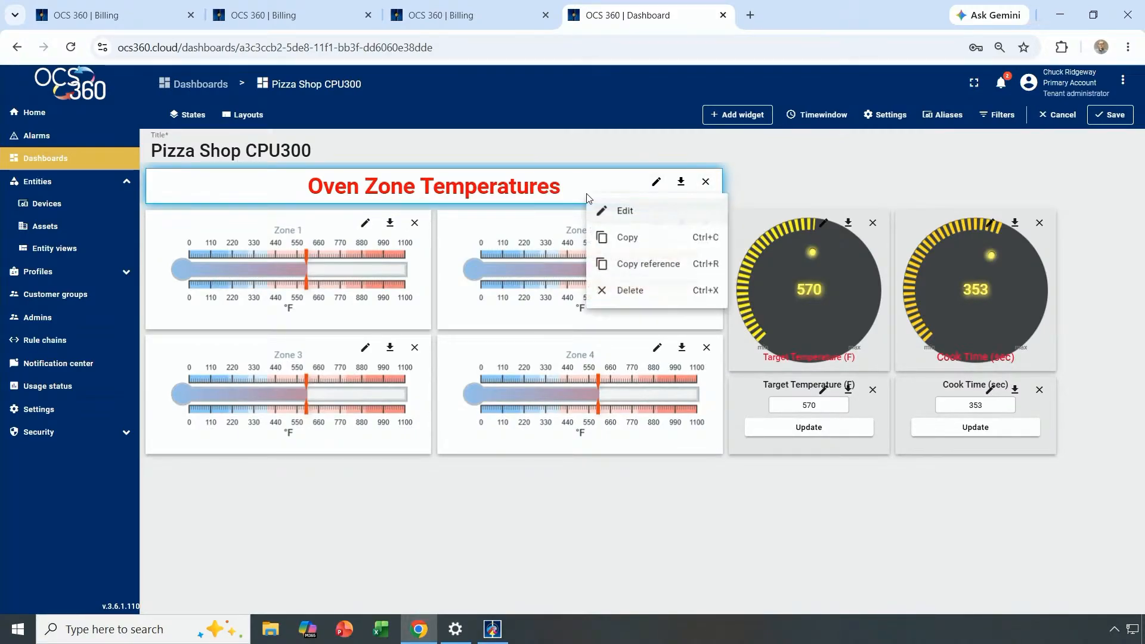
{"action": "left_click", "coordinate": [624, 237]}
{"action": "right_click", "coordinate": [771, 172]}
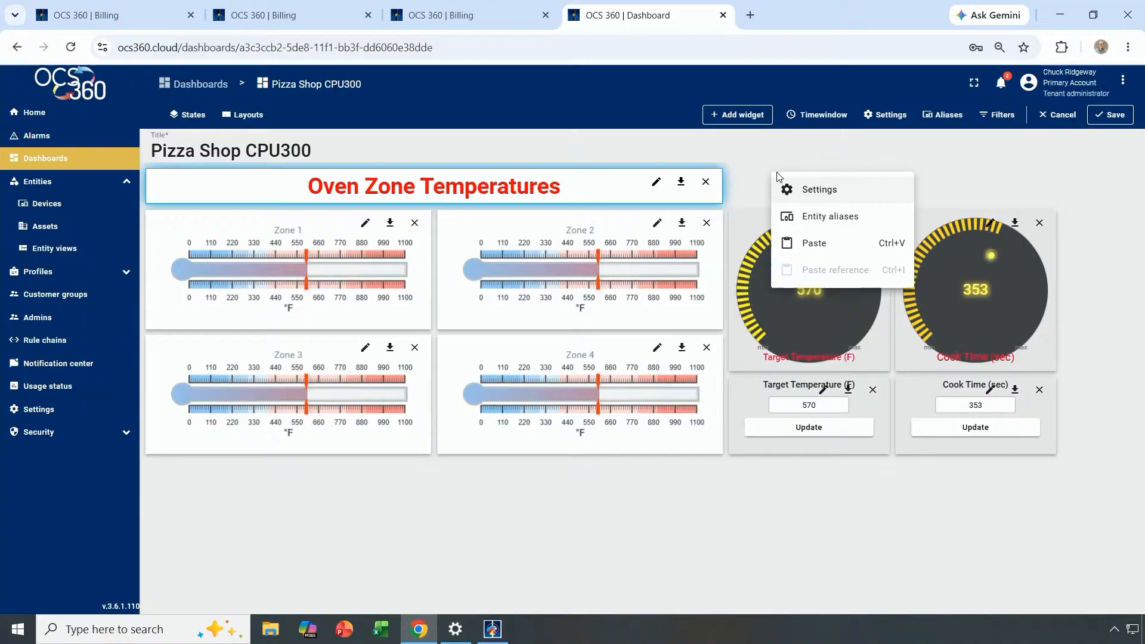
{"action": "left_click", "coordinate": [812, 240]}
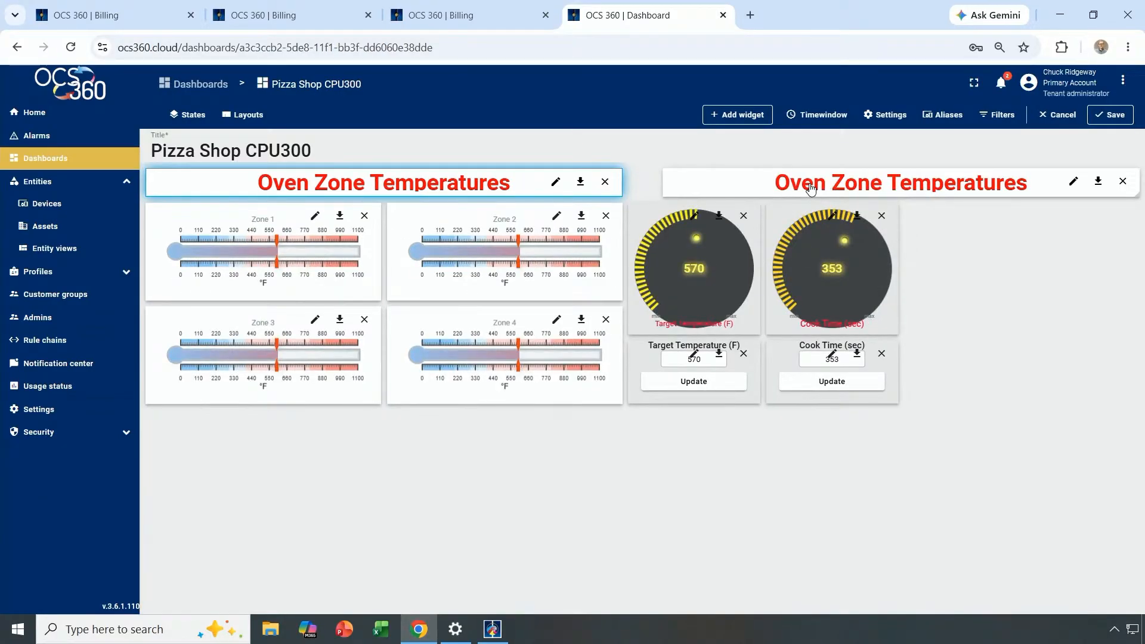
Change the pasted label's text to 'Setpoints' and apply it.
{"action": "left_click", "coordinate": [1074, 182]}
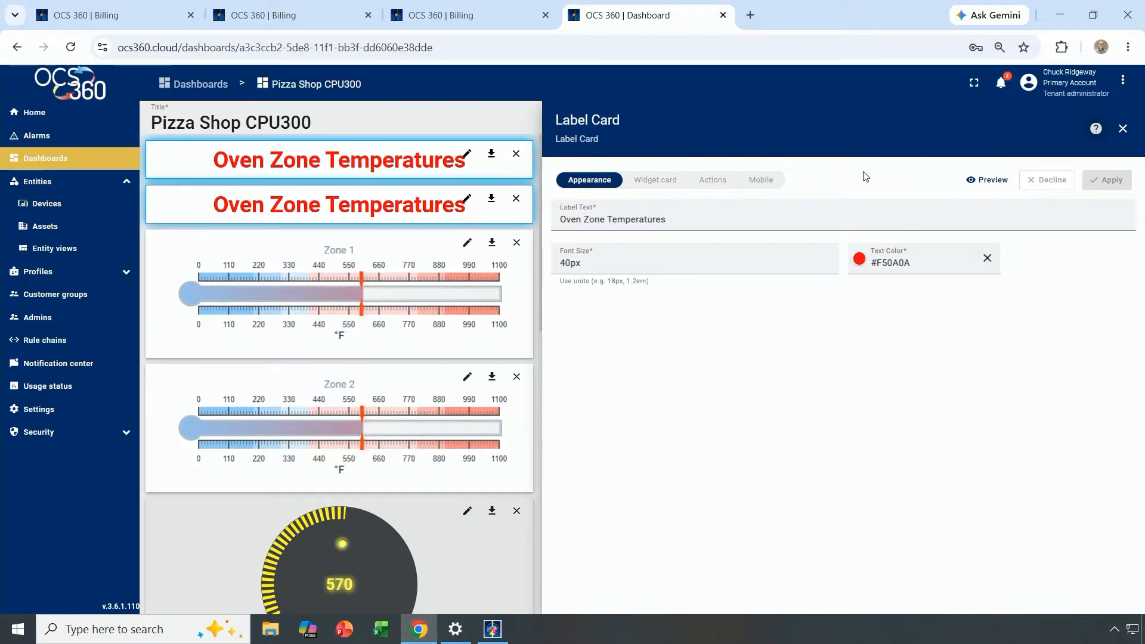
{"action": "left_click_drag", "start_coordinate": [686, 220], "coordinate": [538, 218]}
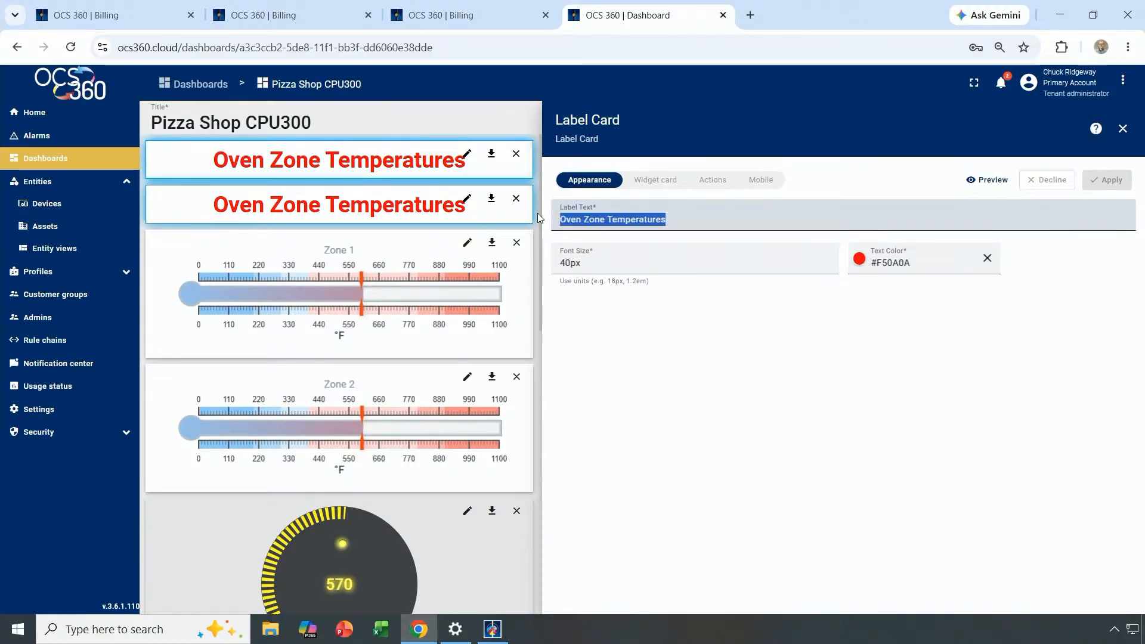
{"action": "type", "text": "Setpo"}
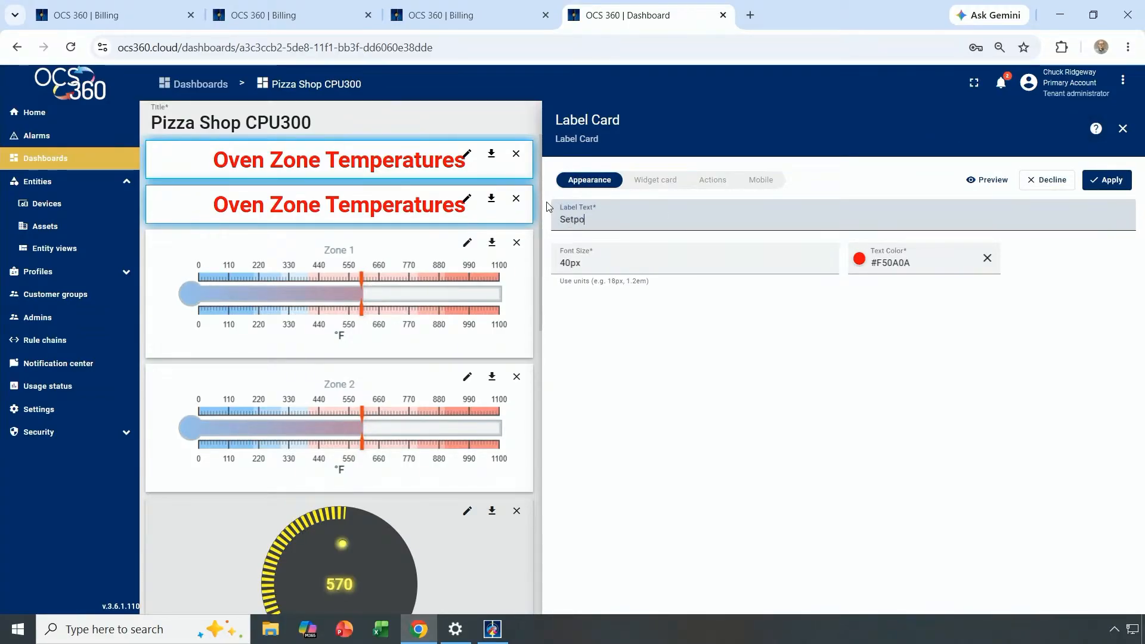
{"action": "type", "text": "ints"}
{"action": "left_click", "coordinate": [1110, 180]}
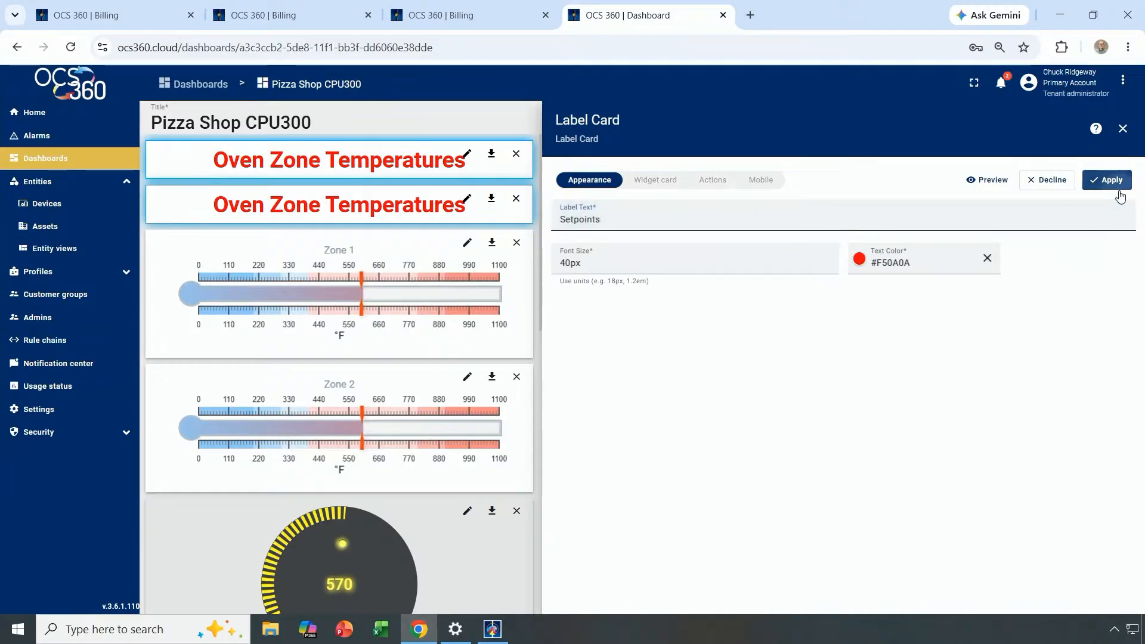
{"action": "left_click", "coordinate": [1122, 130]}
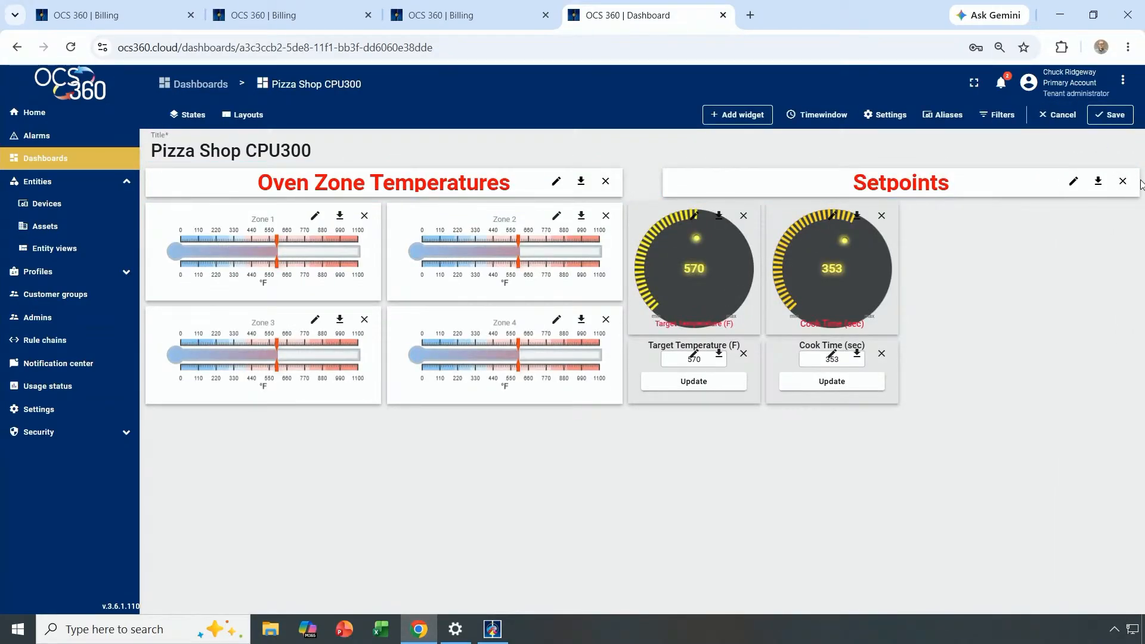
Narrow the Setpoints label by dragging its right edge leftward.
{"action": "left_click_drag", "start_coordinate": [1138, 194], "coordinate": [824, 191]}
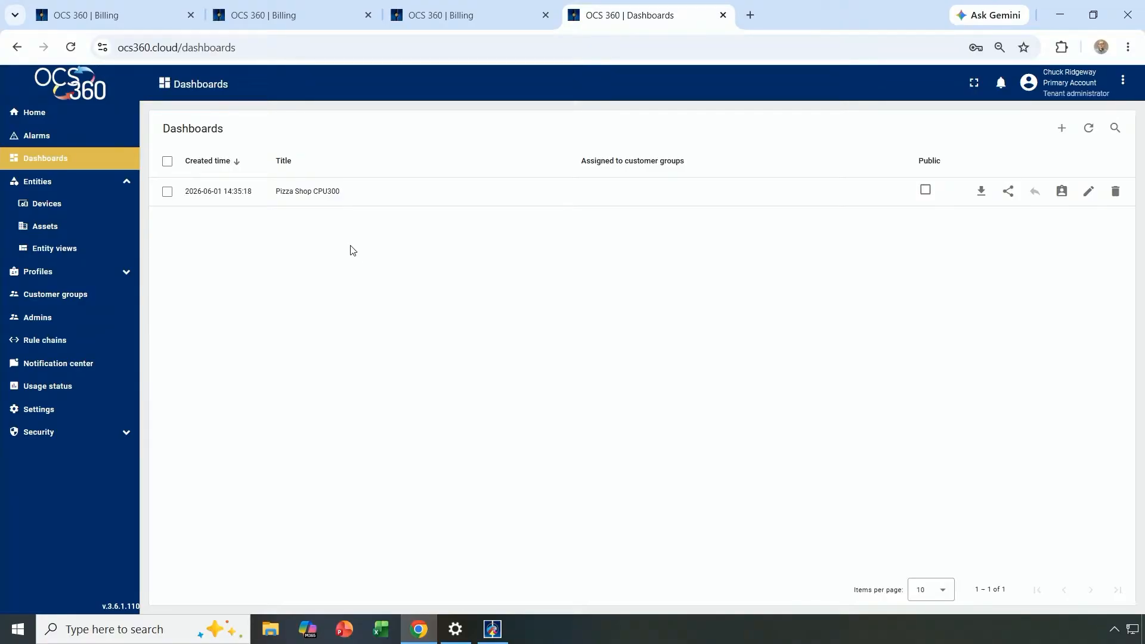
Open the Pizza Shop CPU300 dashboard for review, then go to the Devices list.
{"action": "left_click", "coordinate": [299, 193]}
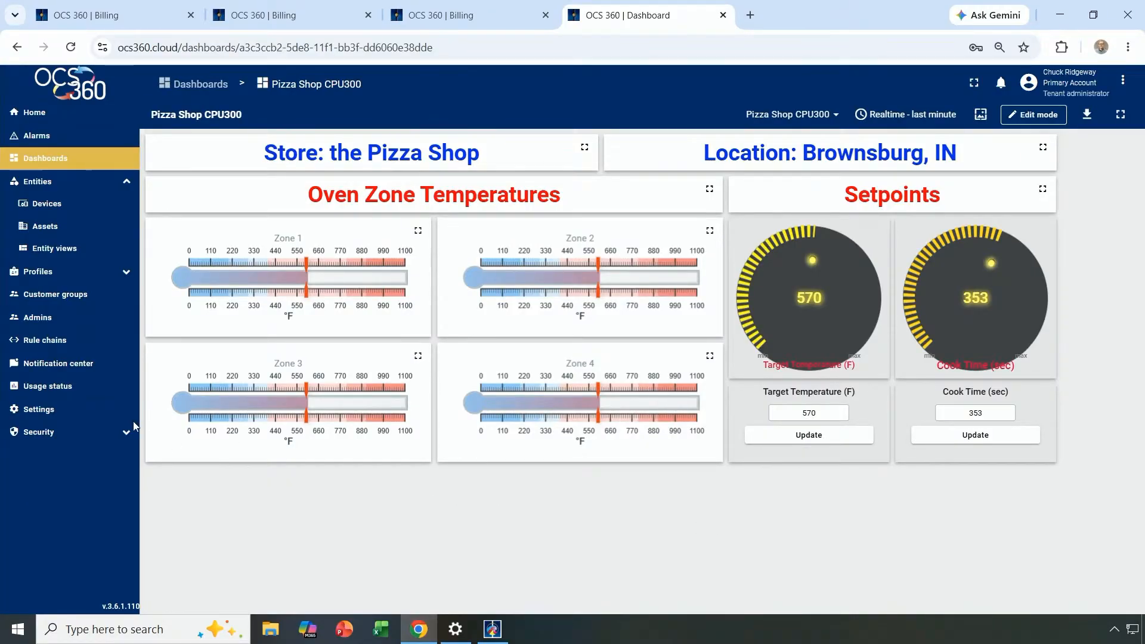
{"action": "left_click", "coordinate": [43, 206]}
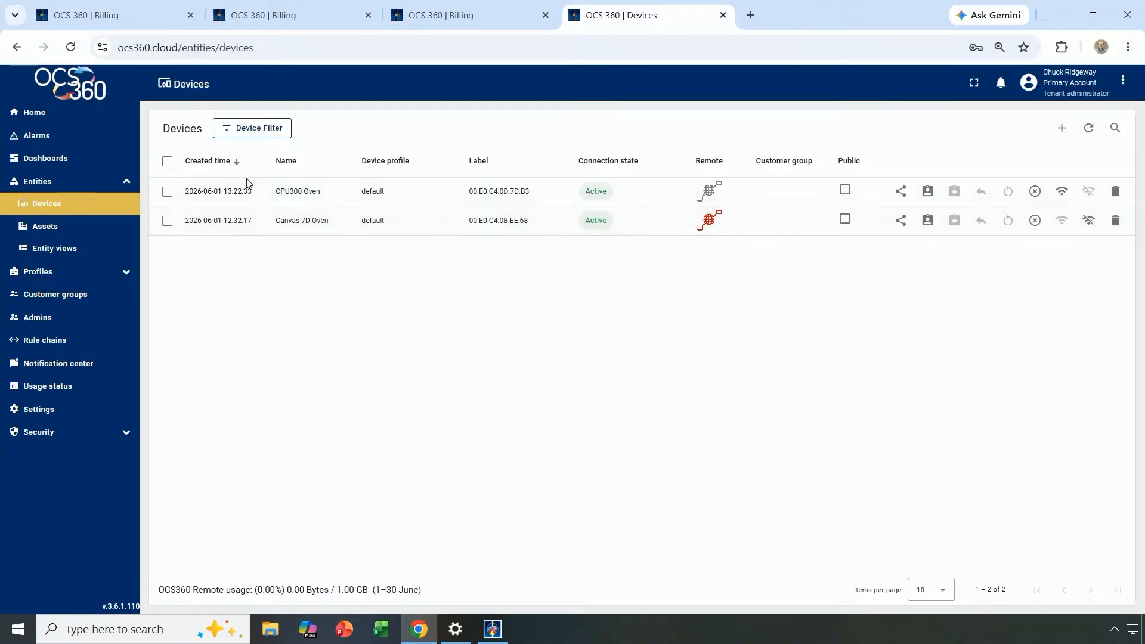
Export the Pizza Shop CPU300 dashboard from the Dashboards list as pizza_shop_cpu300.json.
{"action": "left_click", "coordinate": [71, 165]}
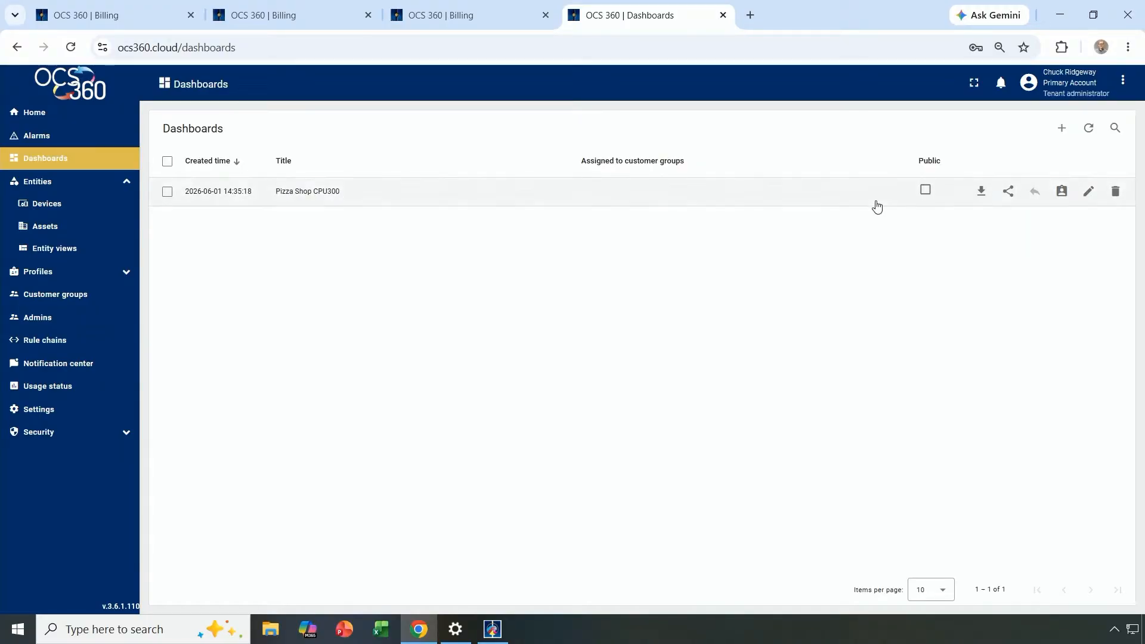
{"action": "left_click", "coordinate": [982, 192]}
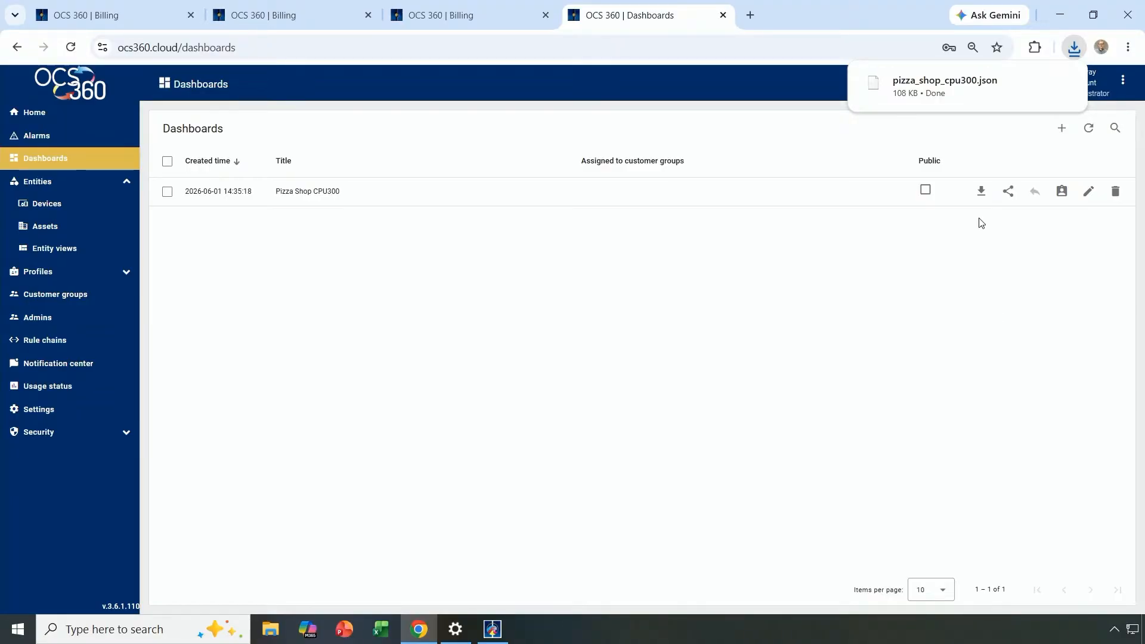
{"action": "mouse_move", "coordinate": [957, 102]}
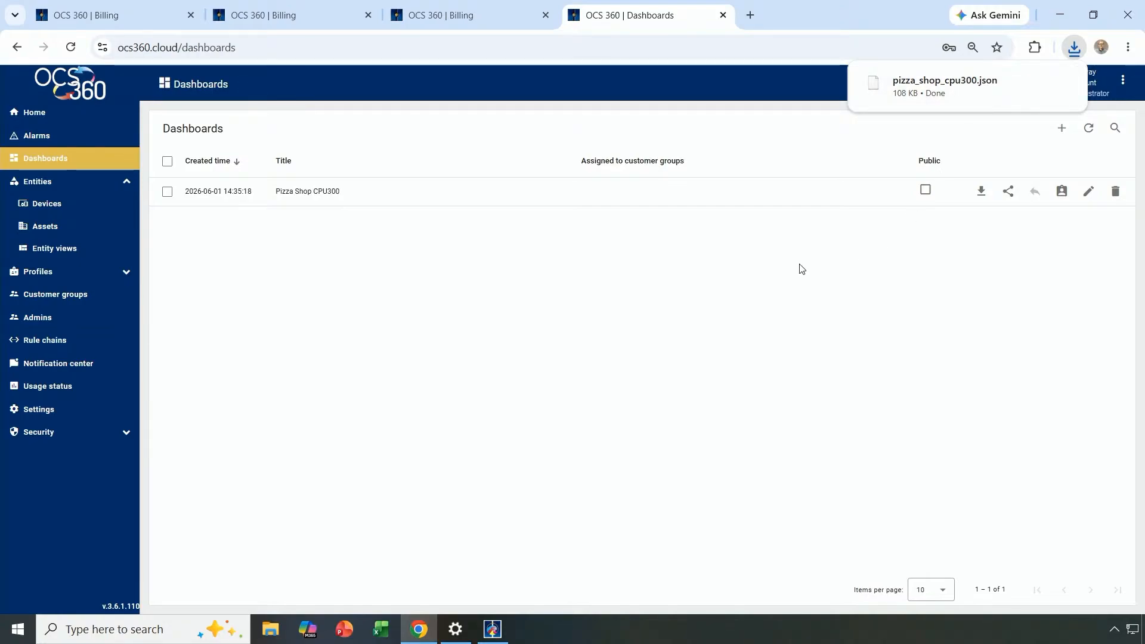
Import pizza_shop_cpu300.json as a new dashboard copy.
{"action": "left_click", "coordinate": [1063, 130]}
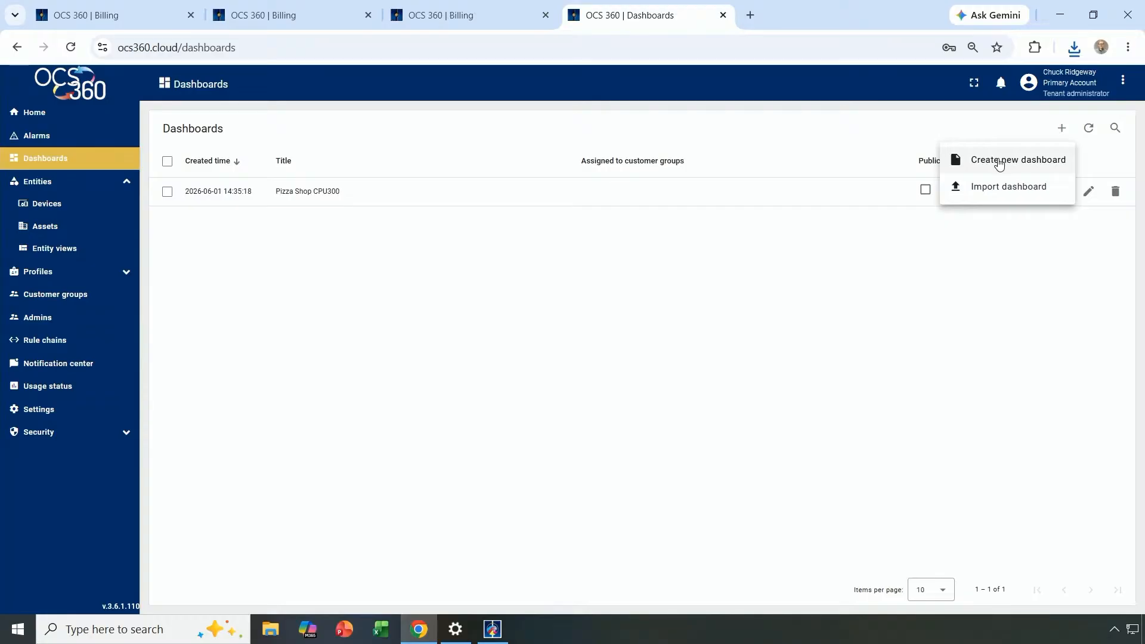
{"action": "left_click", "coordinate": [986, 186]}
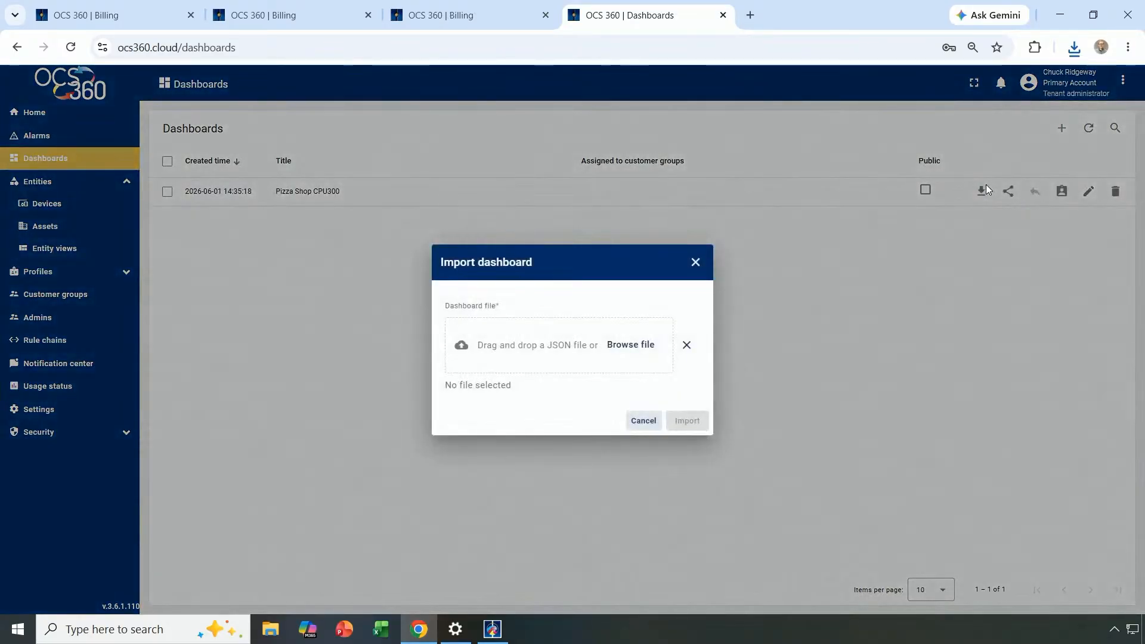
{"action": "left_click", "coordinate": [637, 349]}
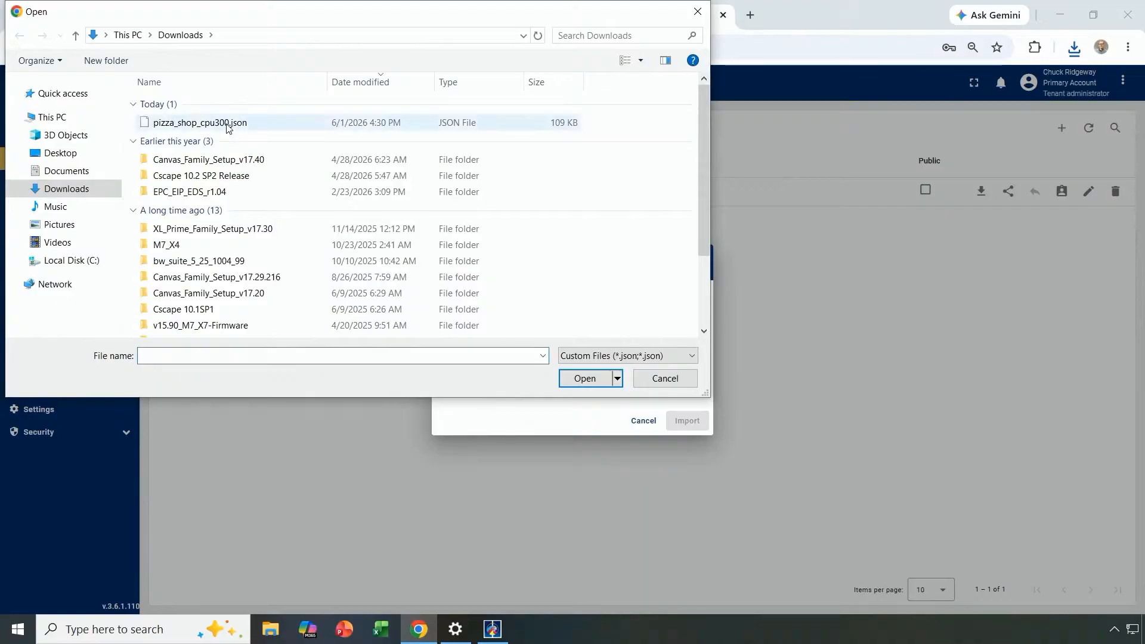
{"action": "left_click", "coordinate": [227, 124]}
{"action": "left_click", "coordinate": [581, 379]}
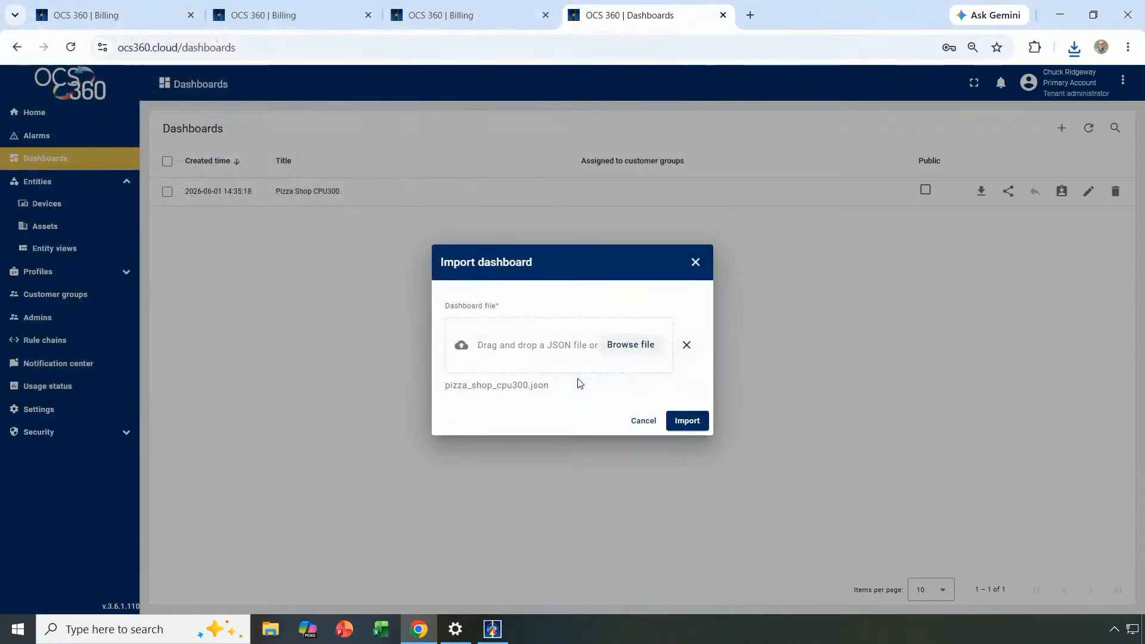
{"action": "left_click", "coordinate": [686, 421]}
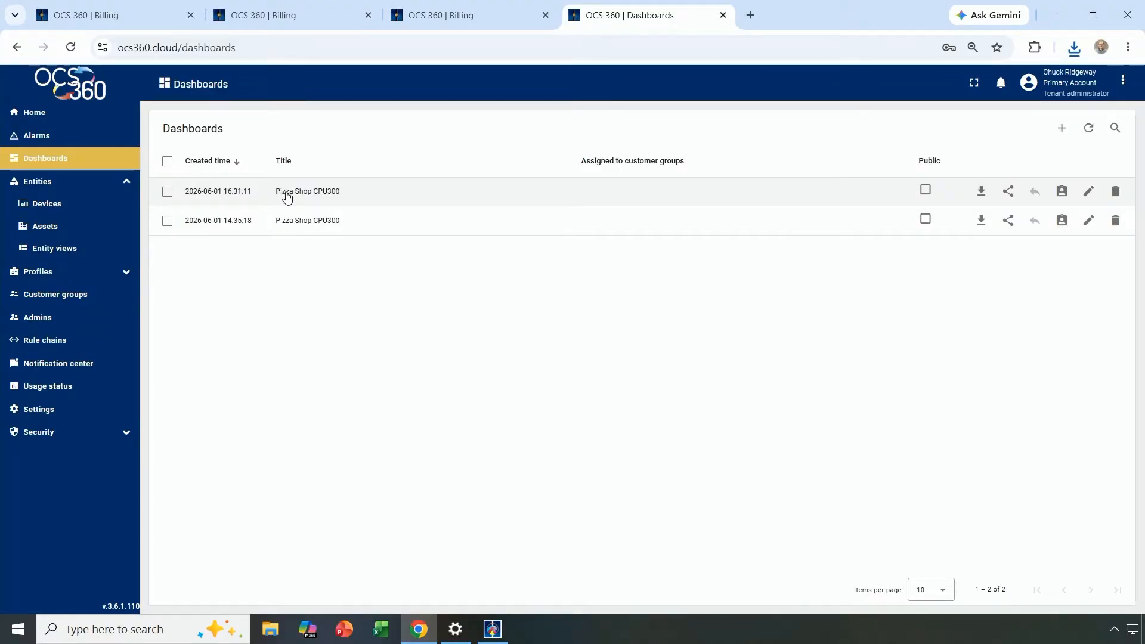
Change the imported dashboard's title to 'Pizza Czar Canvas 7D Oven'.
{"action": "left_click", "coordinate": [1089, 194]}
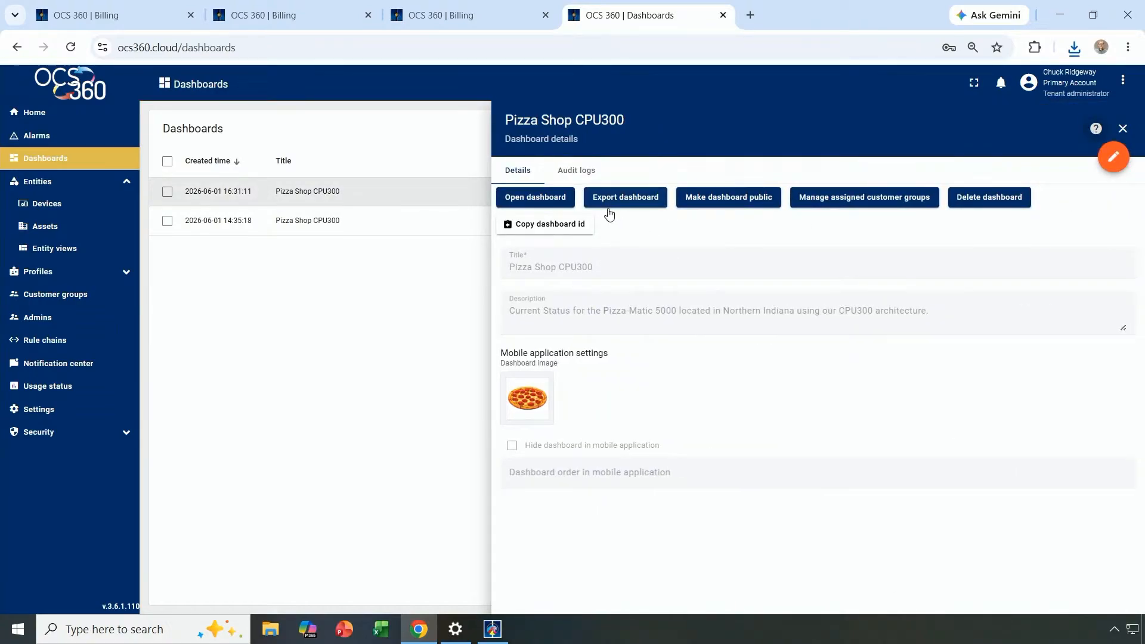
{"action": "left_click", "coordinate": [1113, 157]}
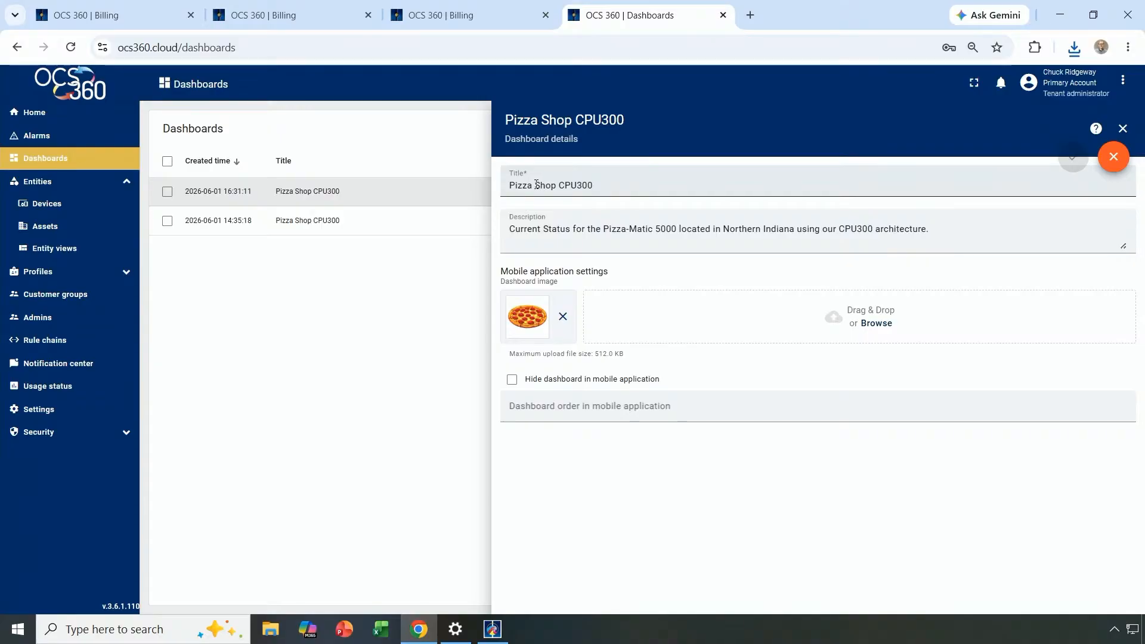
{"action": "left_click_drag", "start_coordinate": [537, 185], "coordinate": [657, 183]}
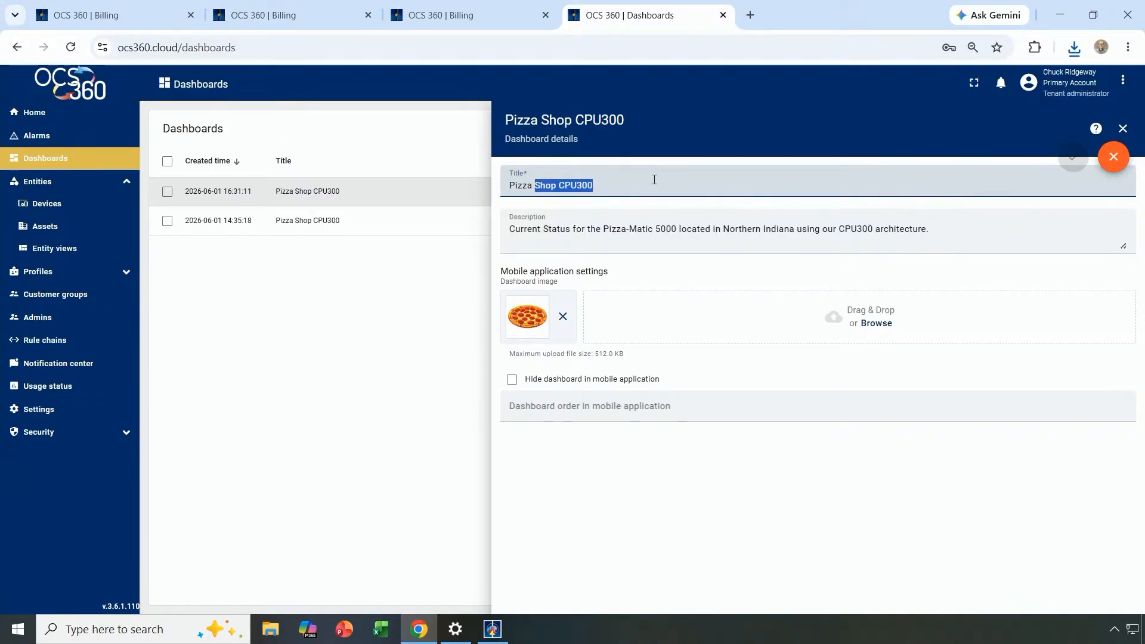
{"action": "type", "text": "Czar"}
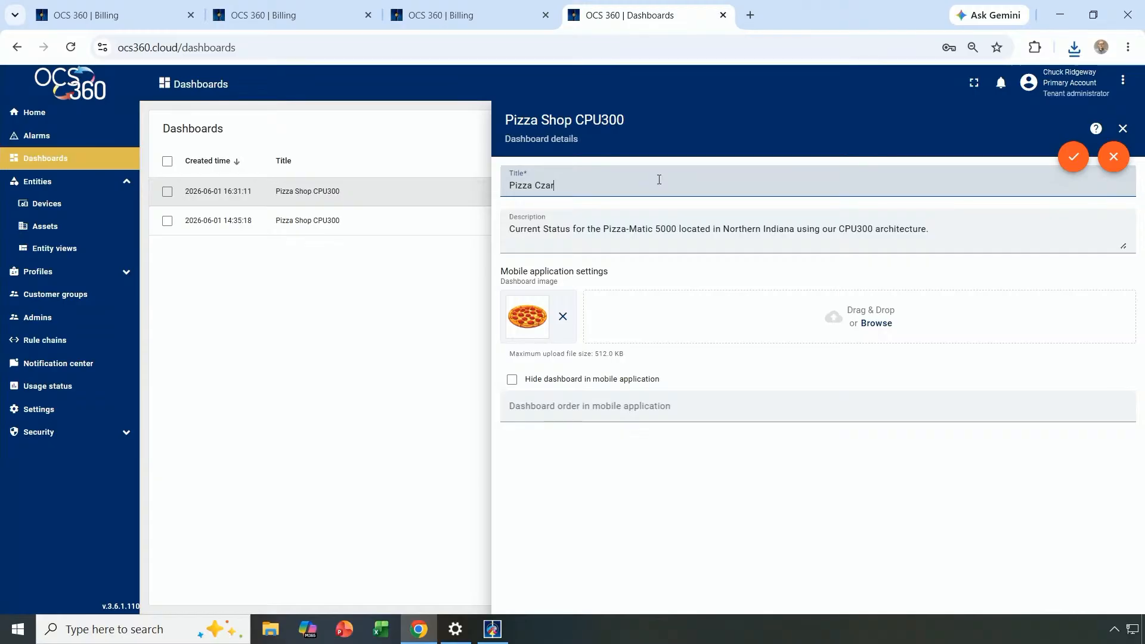
{"action": "type", "text": " CAnvas"}
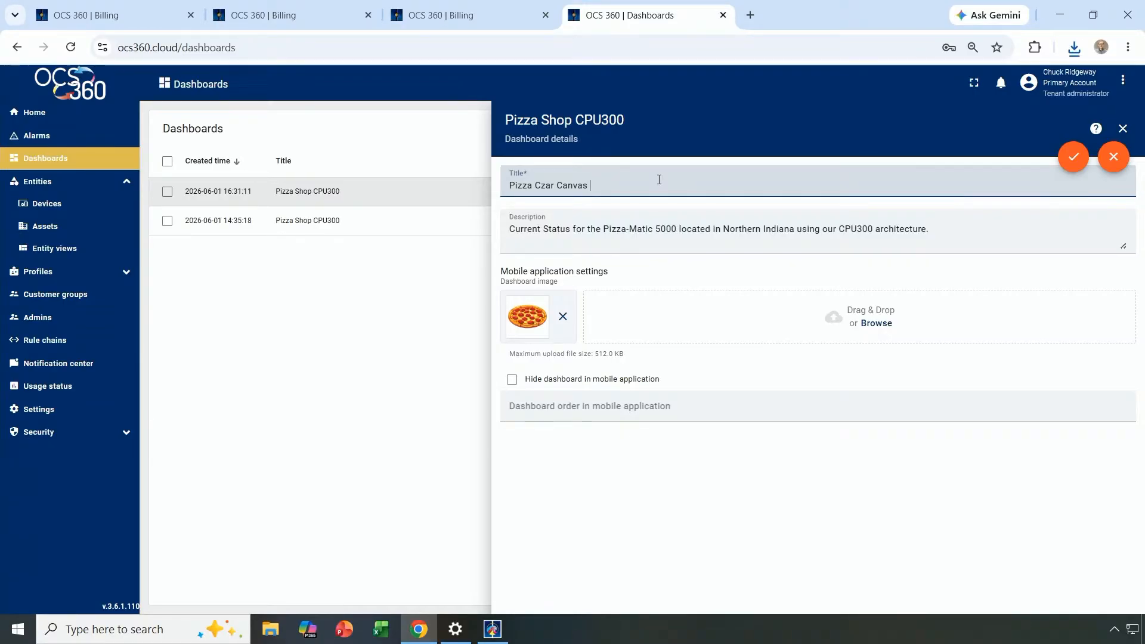
{"action": "type", "text": " 7D Oven"}
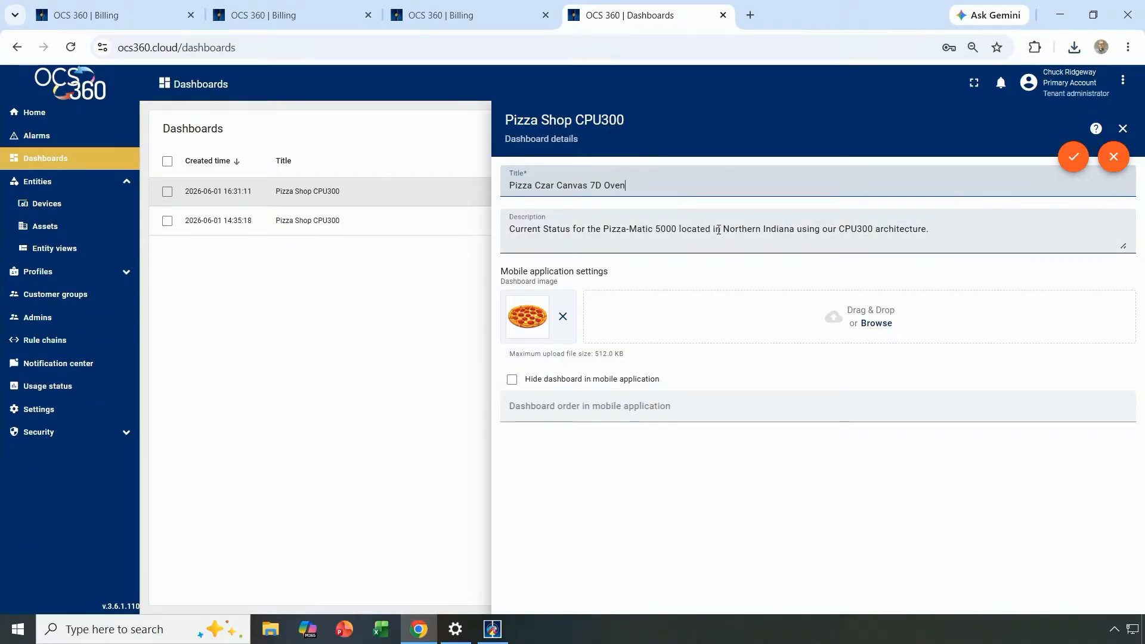
Change the description to 'Nashville, IN using the Canvas 7D Architecture' and apply.
{"action": "left_click_drag", "start_coordinate": [723, 229], "coordinate": [963, 246]}
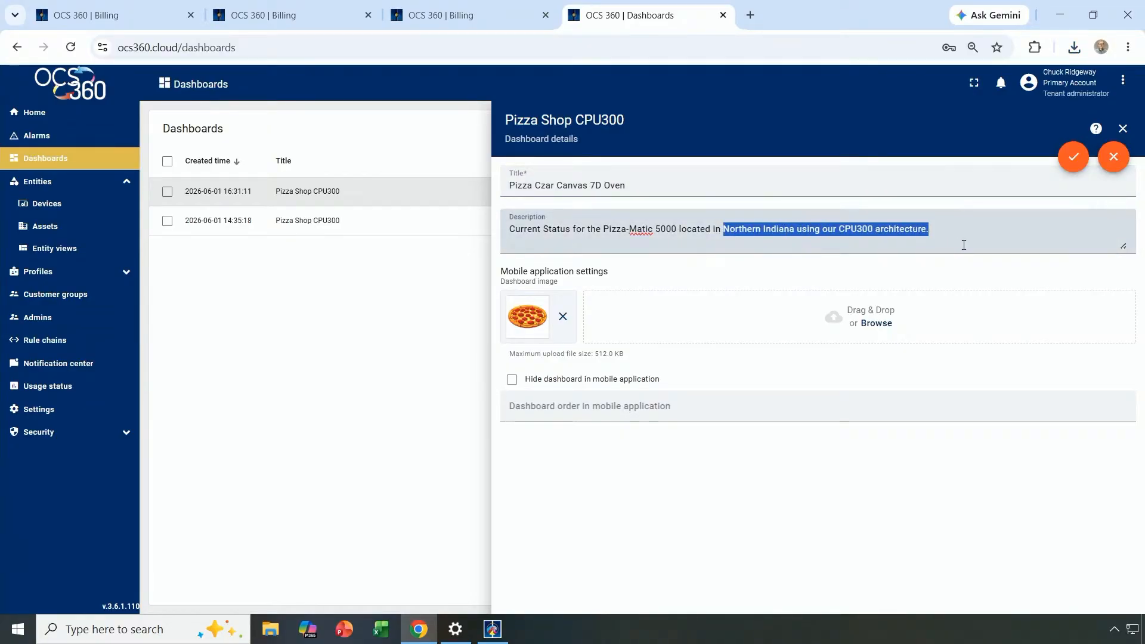
{"action": "type", "text": "Nashville,"}
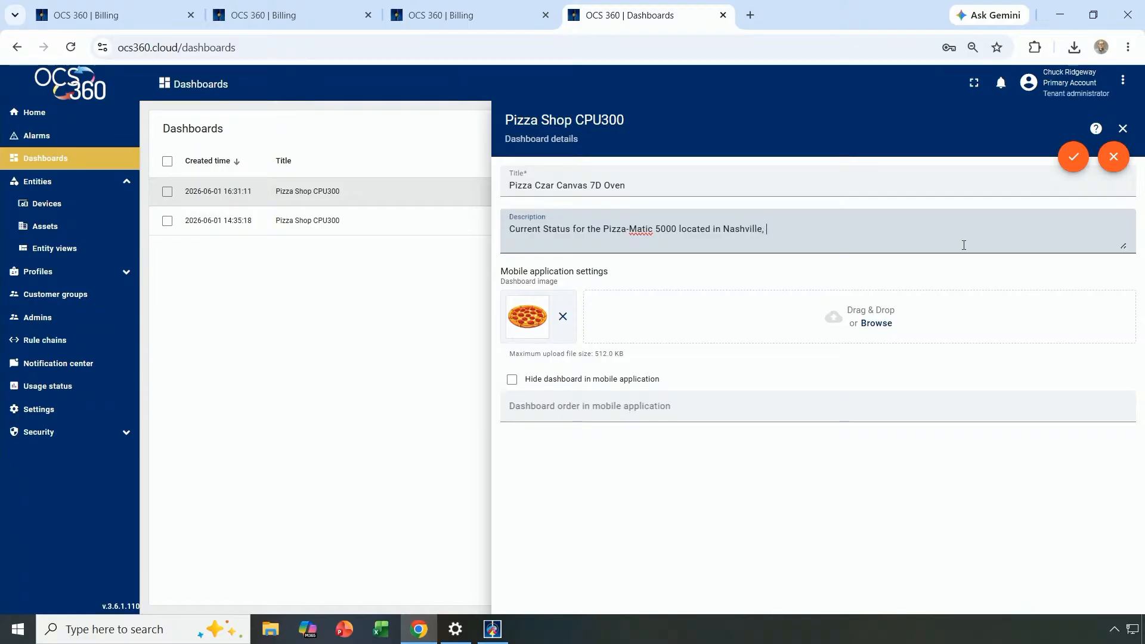
{"action": "type", "text": " IN using the Canvas 7D Architectu4re"}
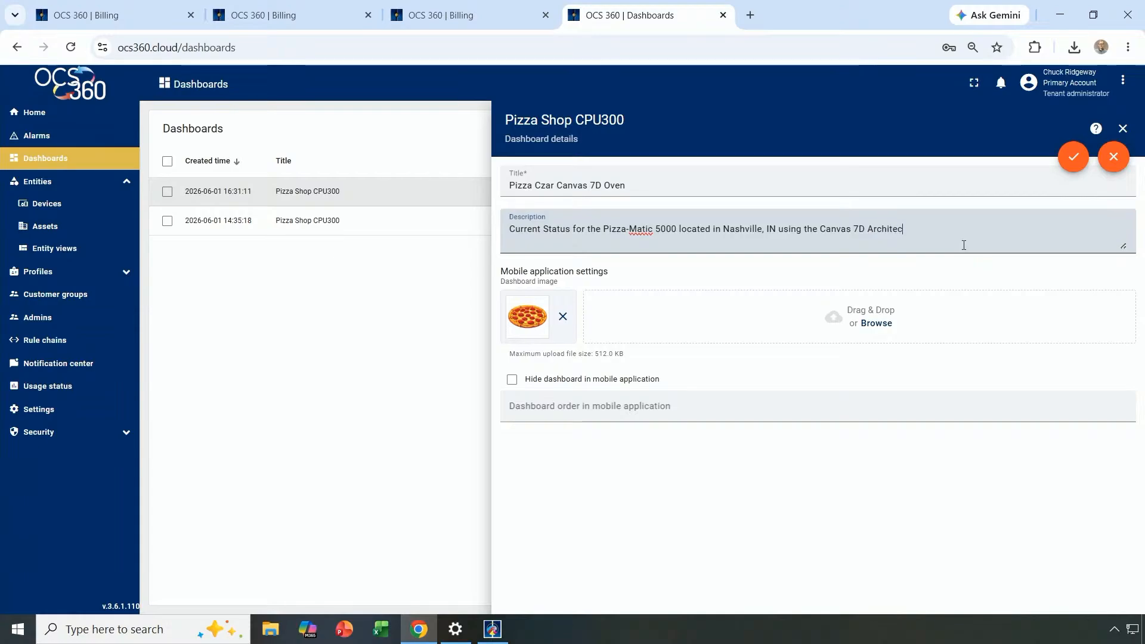
{"action": "key", "text": "BackSpace"}
{"action": "key", "text": "BackSpace"}
{"action": "key", "text": "BackSpace"}
{"action": "type", "text": "re"}
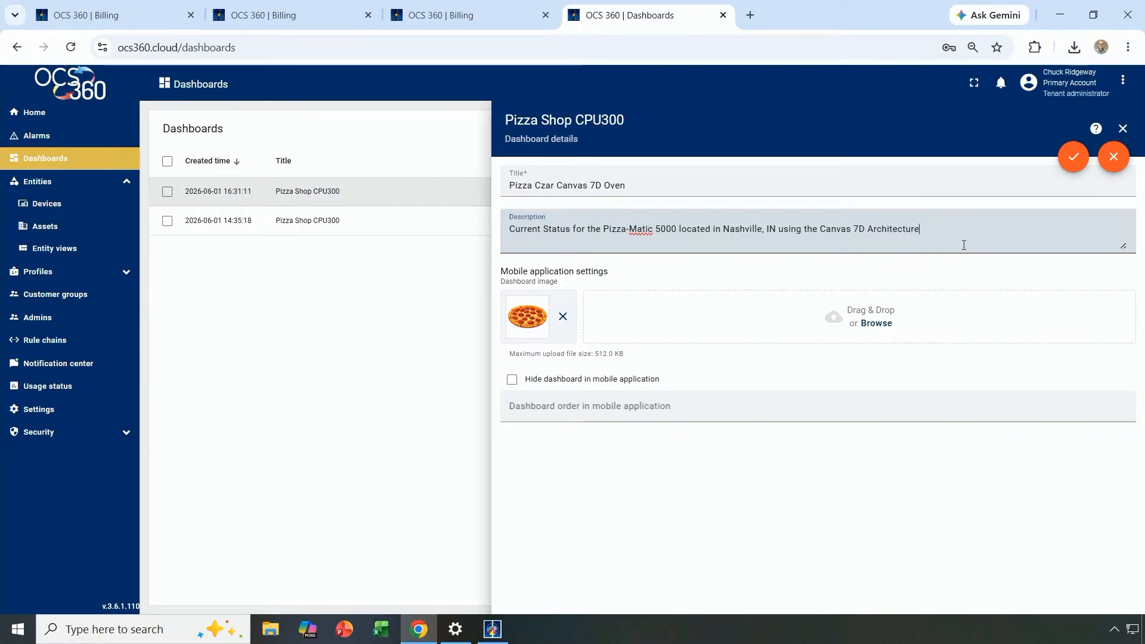
{"action": "left_click", "coordinate": [1073, 156]}
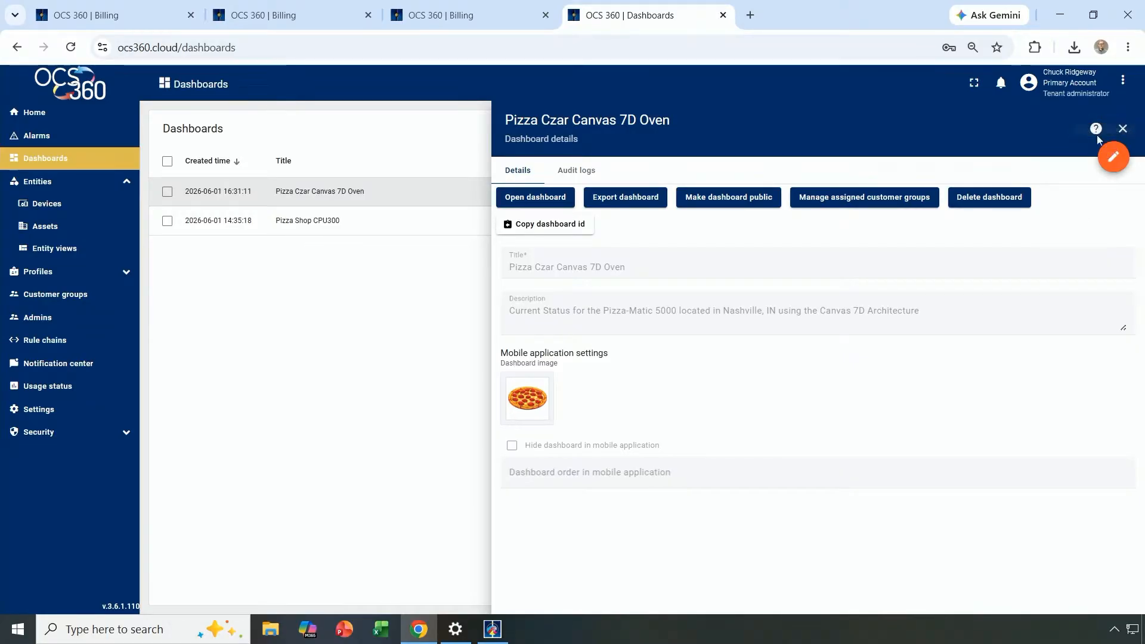
In the dashboard's edit mode, change the Store label to 'Store: the Pizza Czar'.
{"action": "left_click", "coordinate": [1124, 129]}
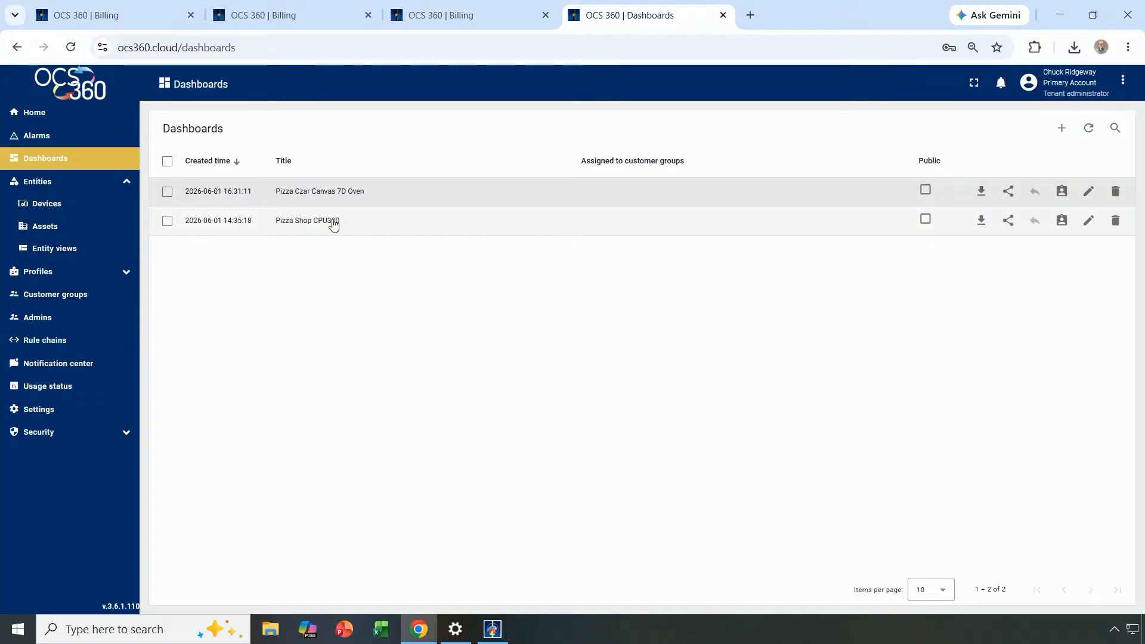
{"action": "left_click", "coordinate": [367, 193]}
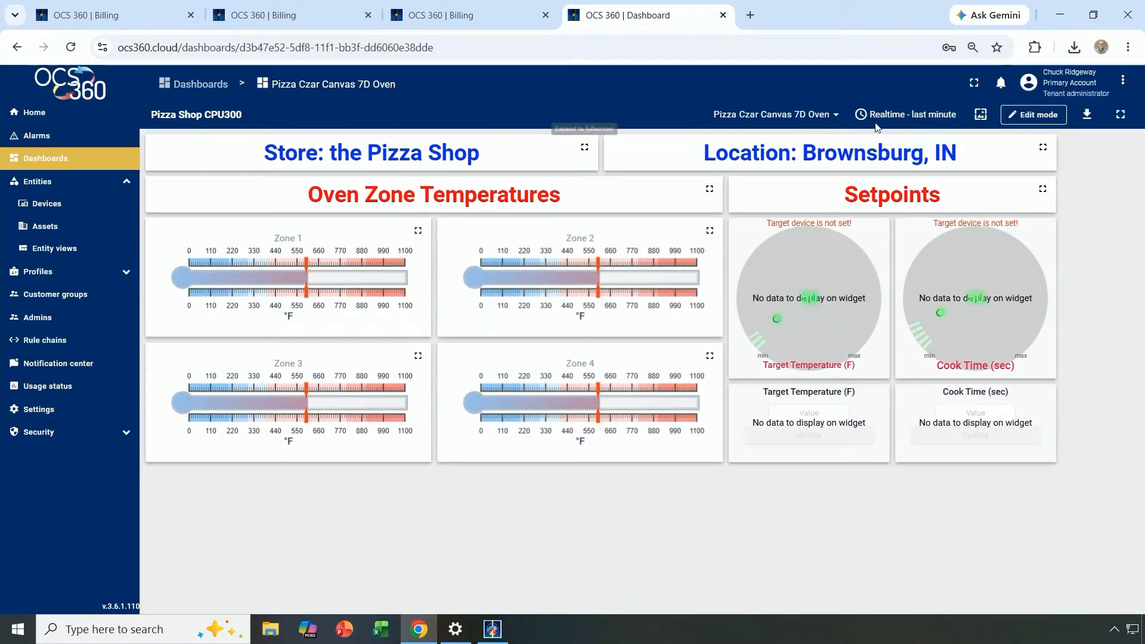
{"action": "left_click", "coordinate": [1026, 117]}
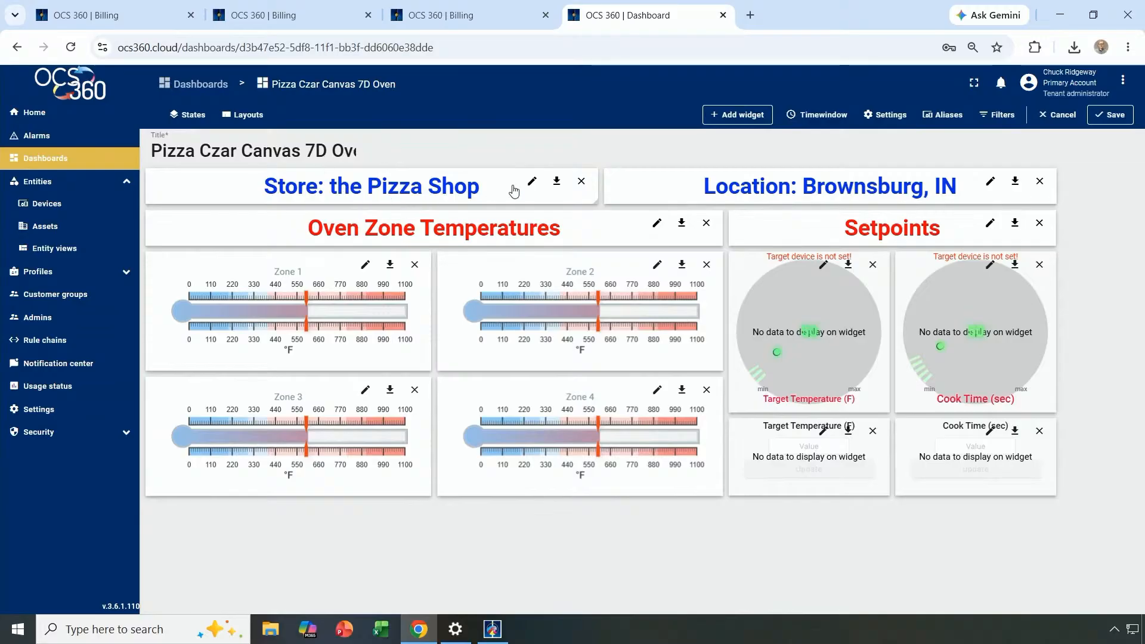
{"action": "left_click", "coordinate": [532, 183]}
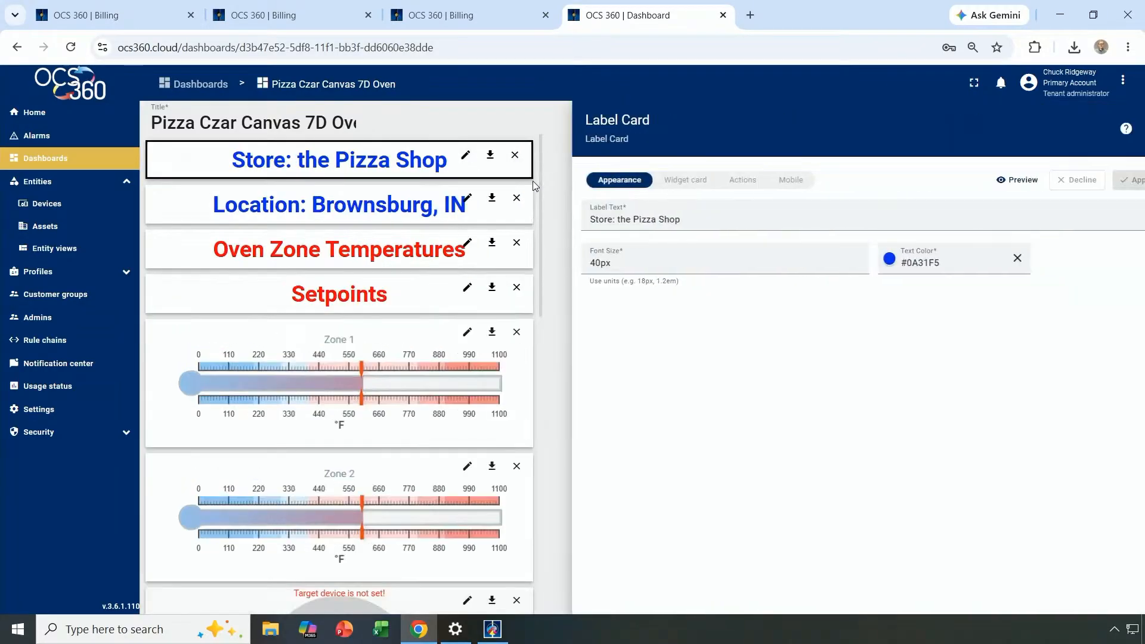
{"action": "double_click", "coordinate": [630, 219]}
{"action": "type", "text": "C"}
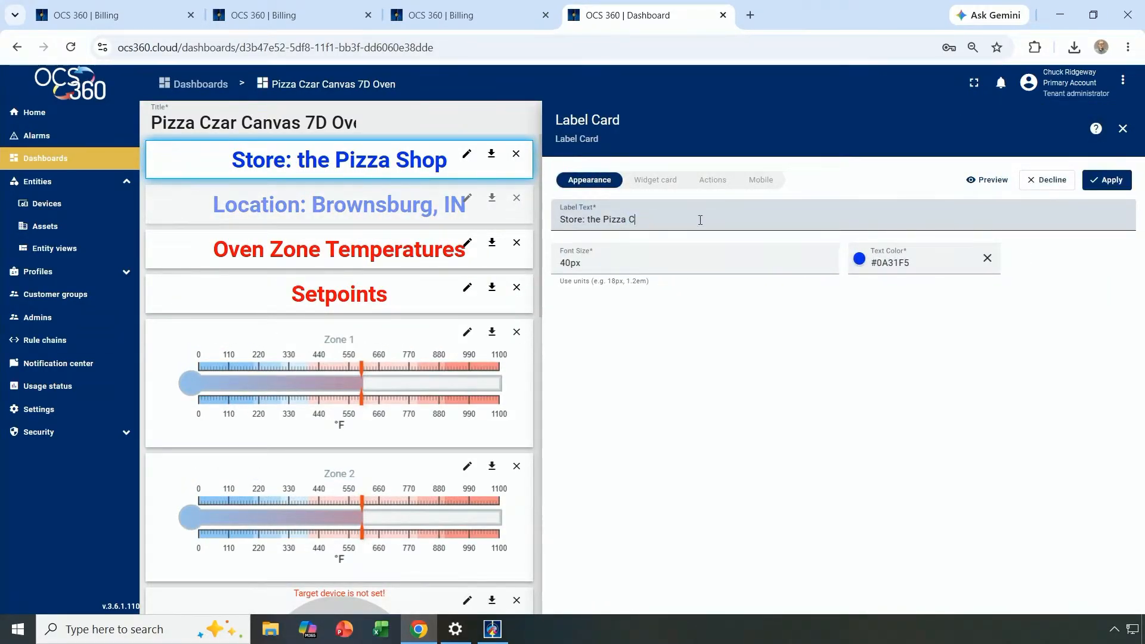
{"action": "type", "text": "a"}
{"action": "key", "text": "BackSpace"}
{"action": "type", "text": "zar"}
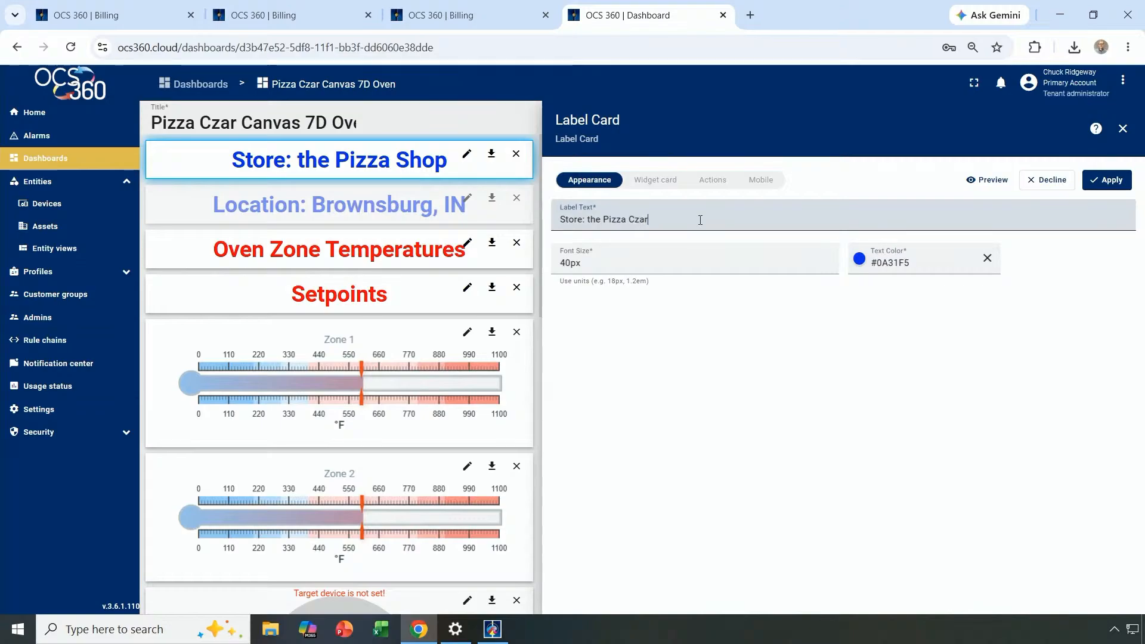
{"action": "left_click", "coordinate": [1111, 180]}
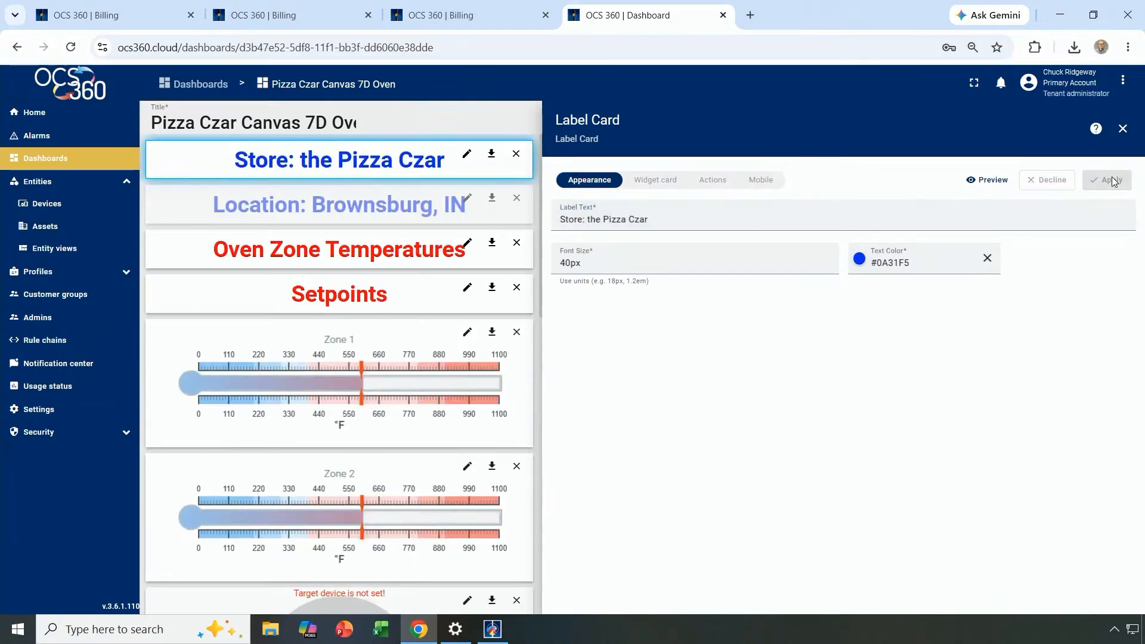
Change the Location label to 'Location: Nashville, IN'.
{"action": "left_click", "coordinate": [467, 200]}
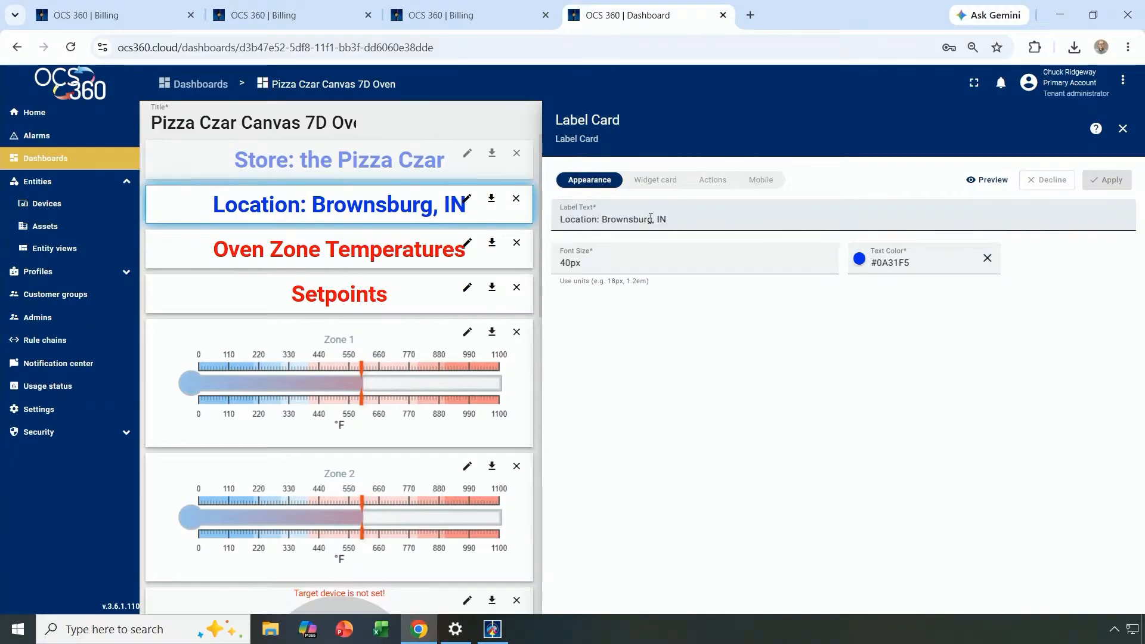
{"action": "mouse_move", "coordinate": [651, 219]}
{"action": "left_mouse_down"}
{"action": "mouse_move", "coordinate": [605, 220]}
{"action": "mouse_move", "coordinate": [656, 221]}
{"action": "left_mouse_up"}
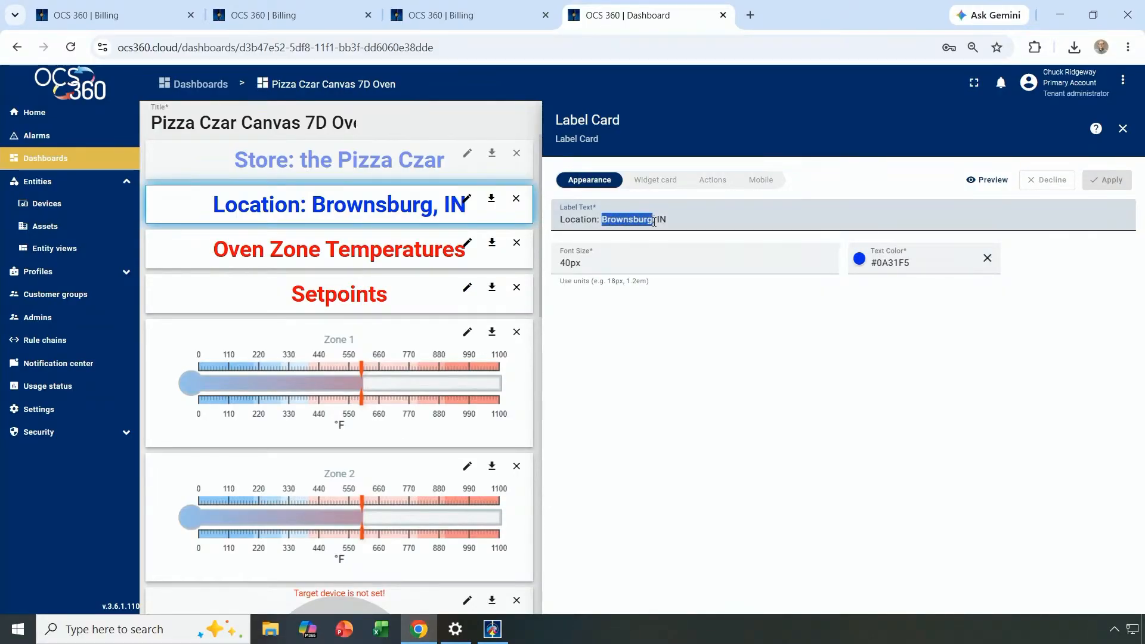
{"action": "type", "text": "Nashville"}
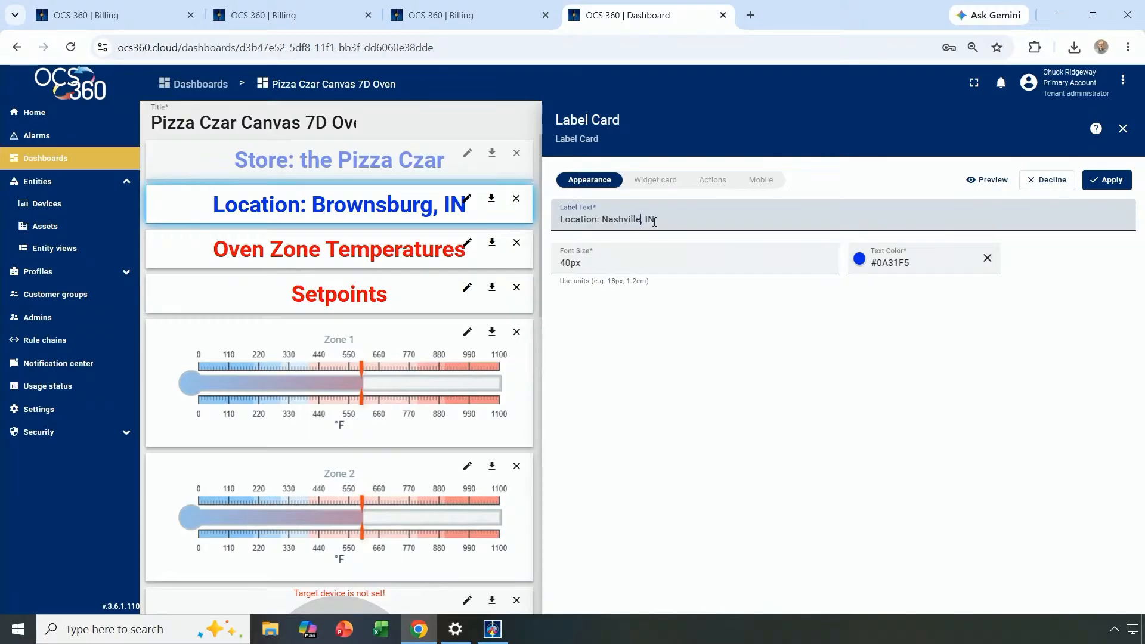
{"action": "left_click", "coordinate": [1113, 185]}
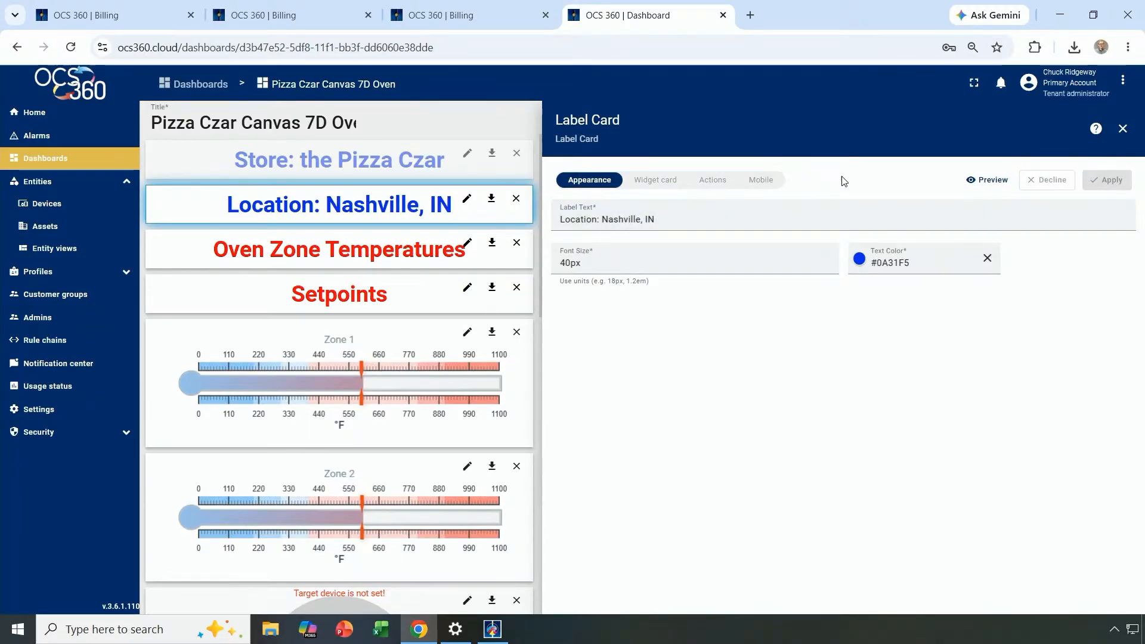
{"action": "left_click", "coordinate": [1123, 129]}
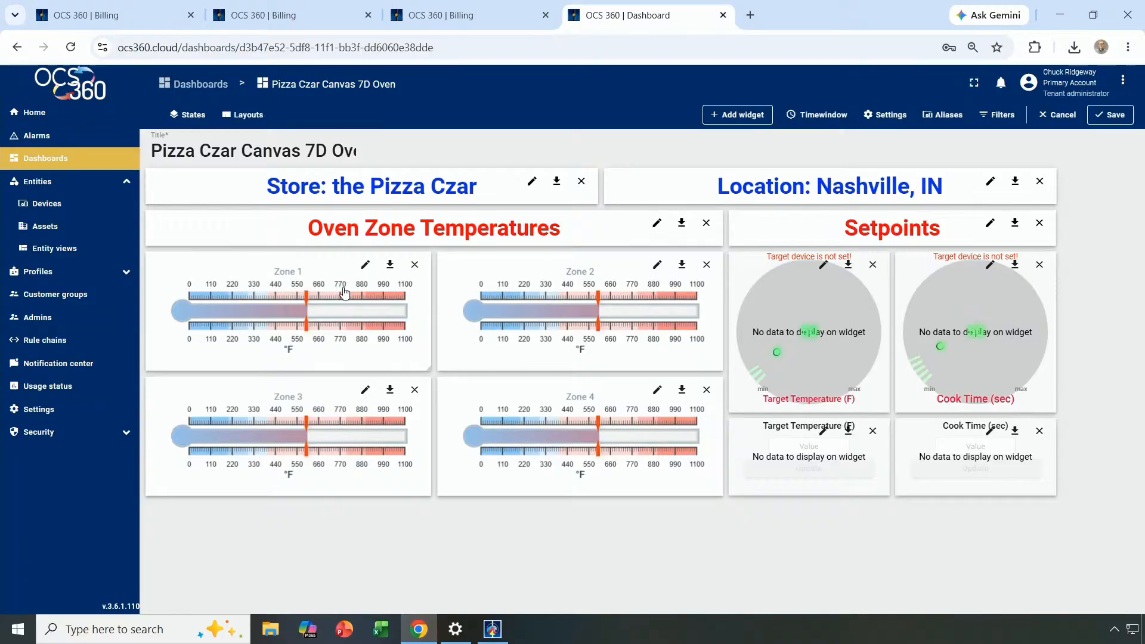
Switch the Zone 1 and Zone 2 thermometers' device from CPU300 Oven to Canvas 7D Oven.
{"action": "left_click", "coordinate": [365, 266]}
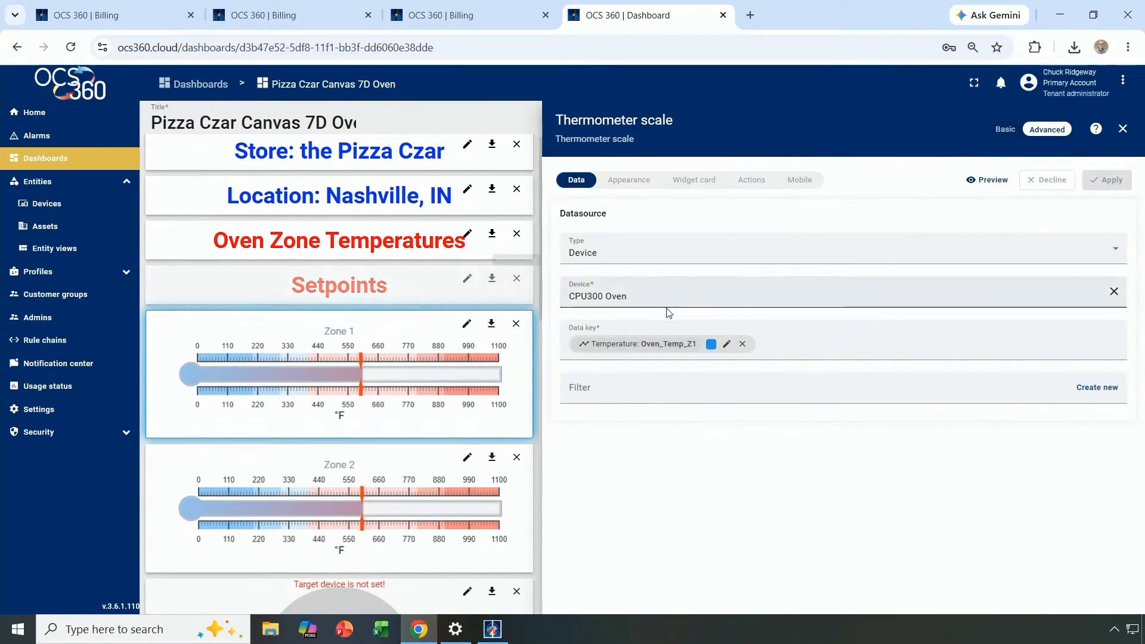
{"action": "left_click", "coordinate": [1119, 252]}
{"action": "left_click", "coordinate": [1120, 254]}
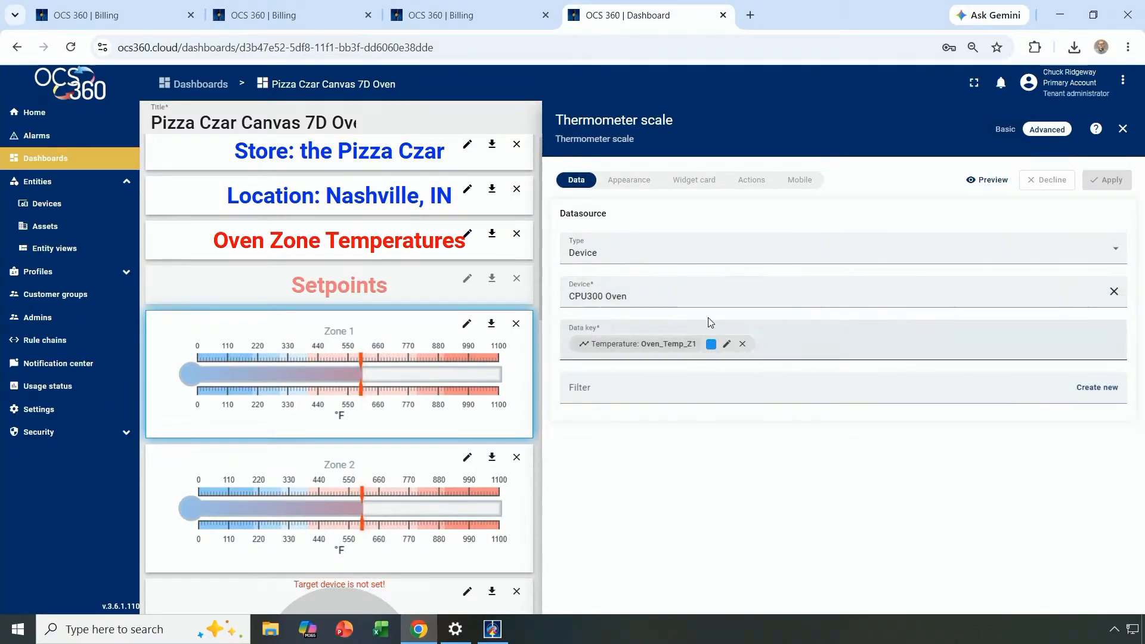
{"action": "left_click", "coordinate": [697, 296]}
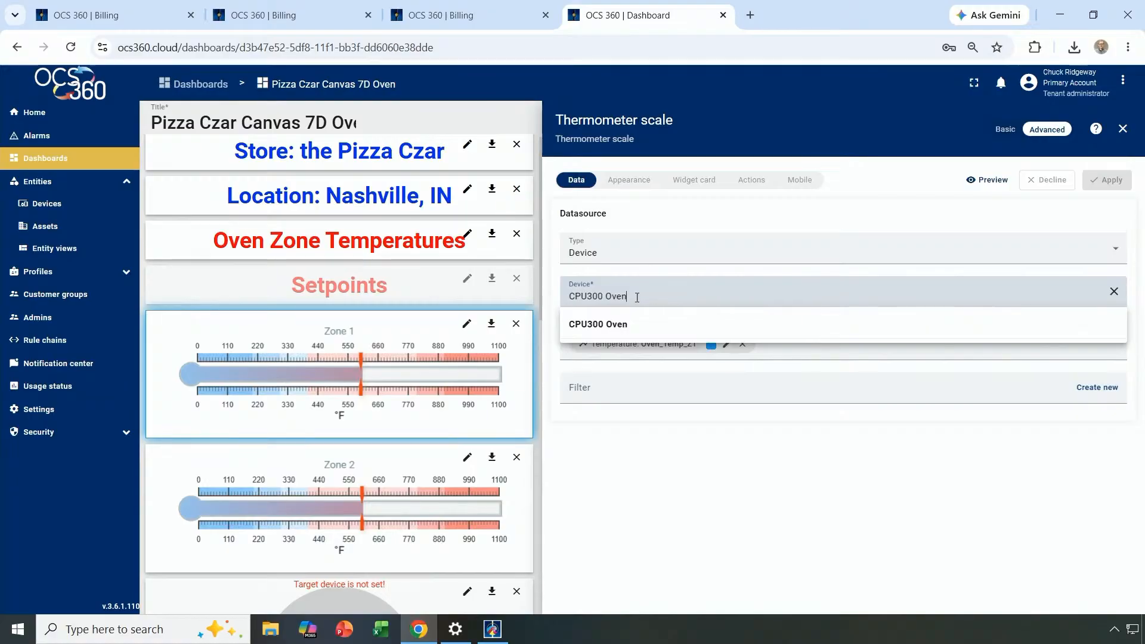
{"action": "left_click", "coordinate": [1113, 291]}
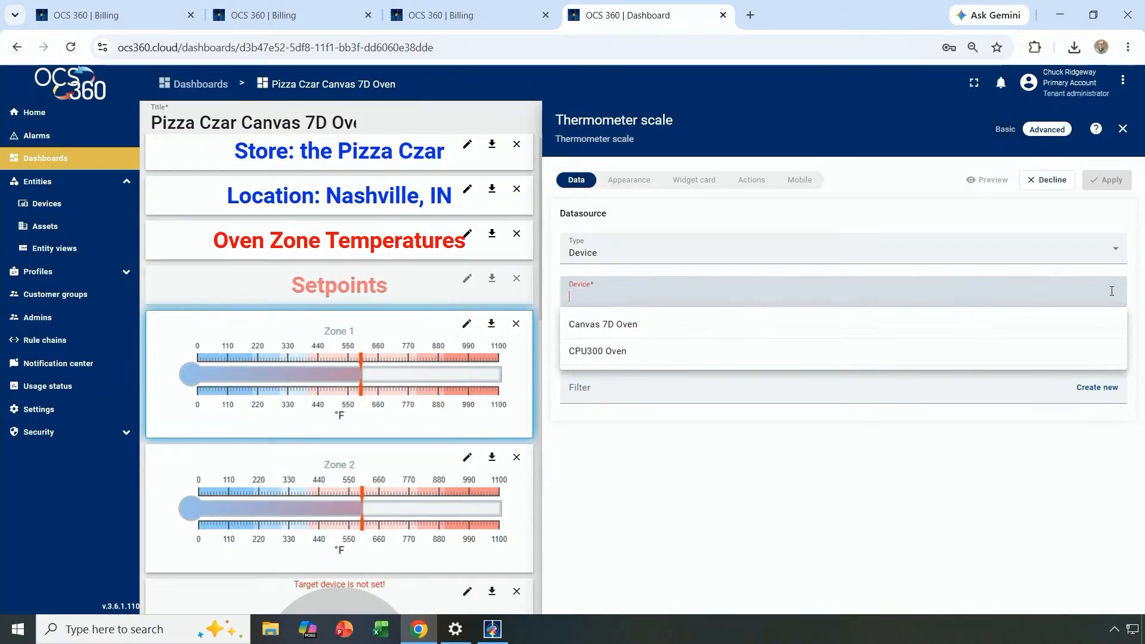
{"action": "left_click", "coordinate": [626, 325]}
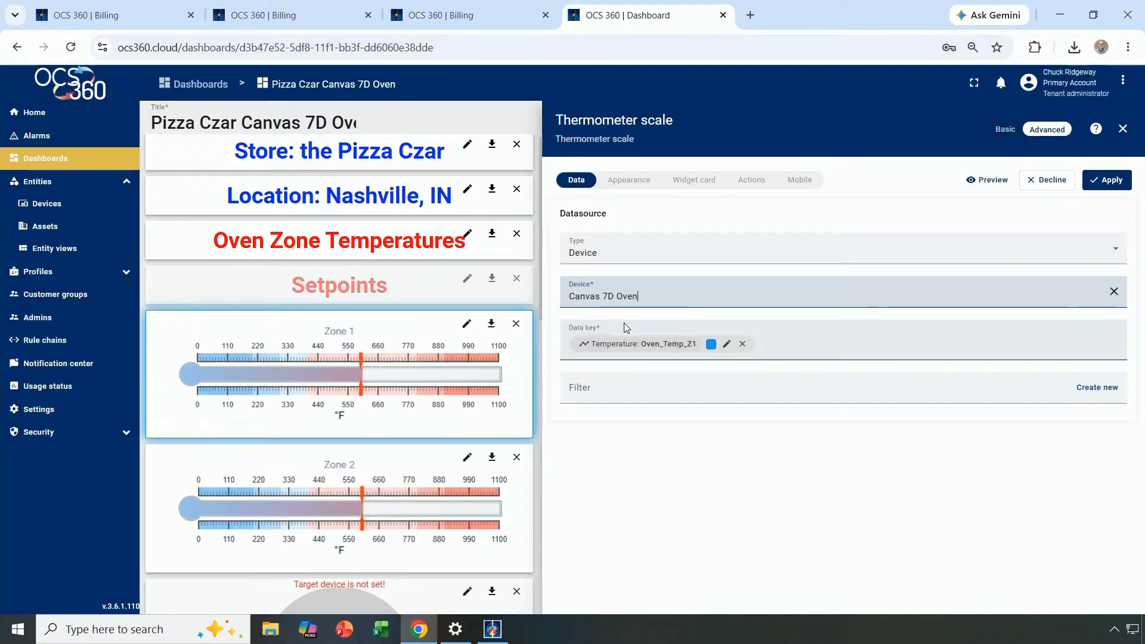
{"action": "left_click", "coordinate": [1120, 182]}
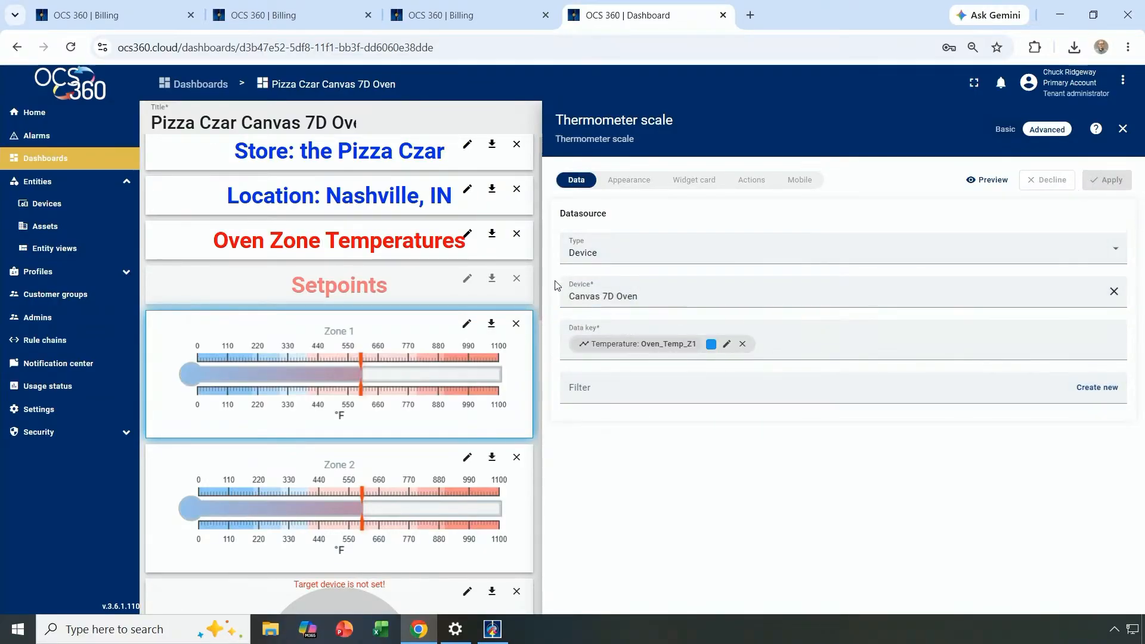
{"action": "left_click", "coordinate": [1124, 130]}
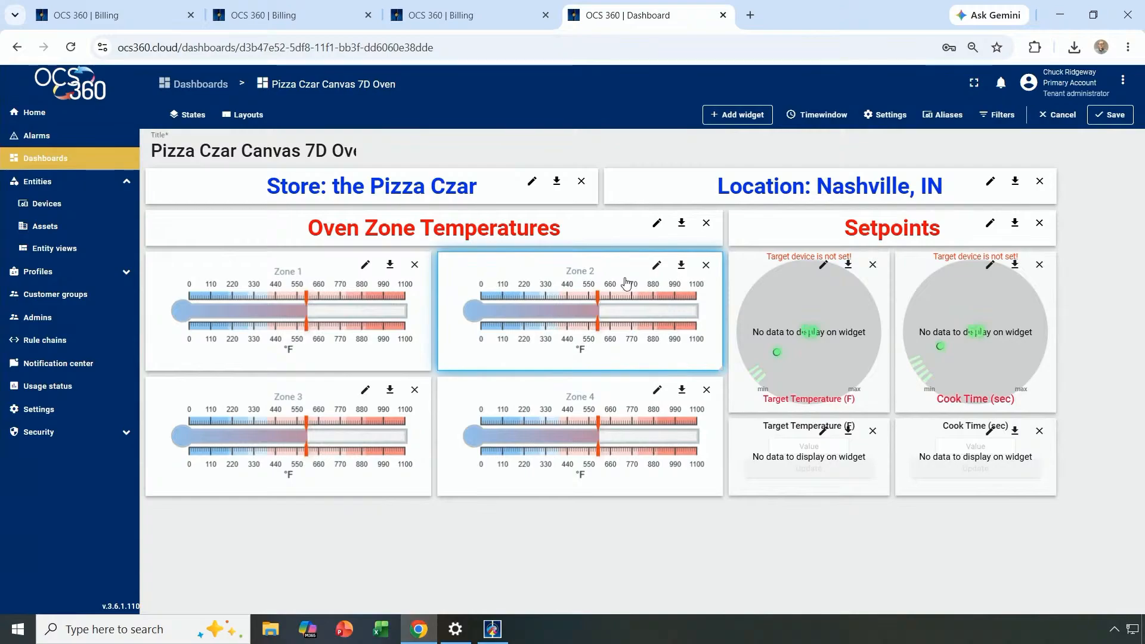
{"action": "left_click", "coordinate": [657, 265]}
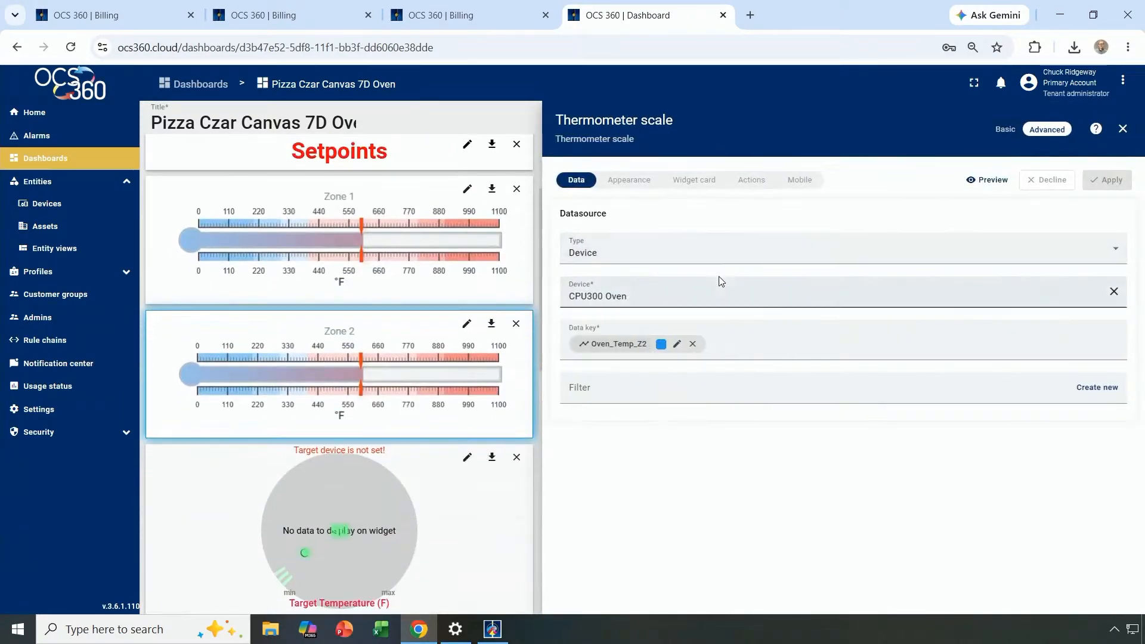
{"action": "left_click", "coordinate": [1115, 292]}
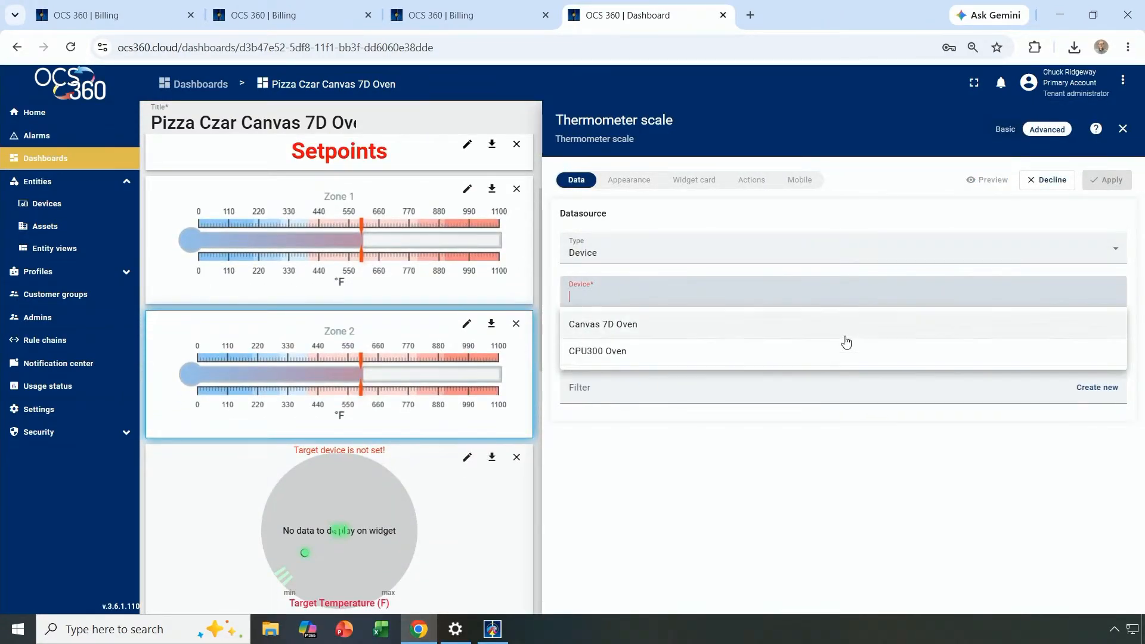
{"action": "left_click", "coordinate": [656, 328]}
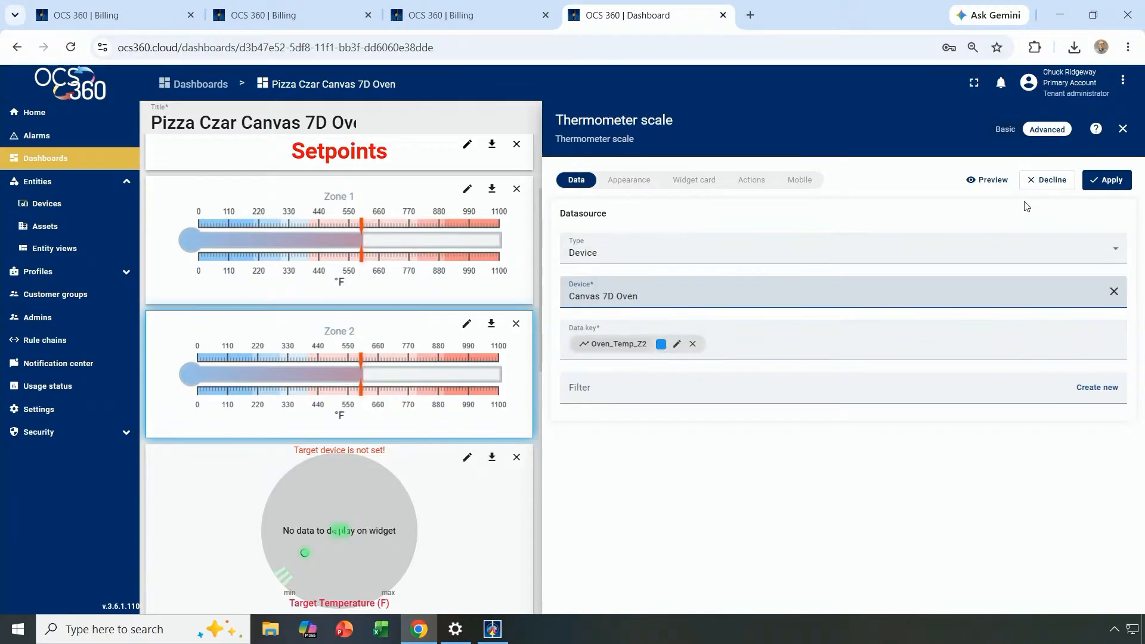
{"action": "left_click", "coordinate": [1108, 180]}
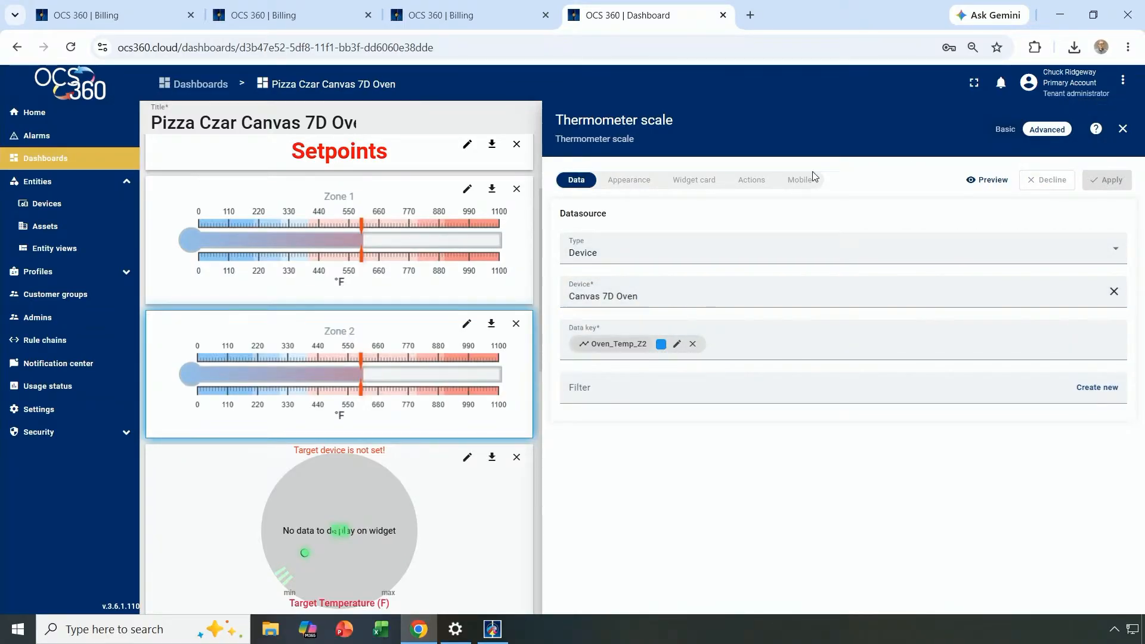
{"action": "left_click", "coordinate": [1124, 129]}
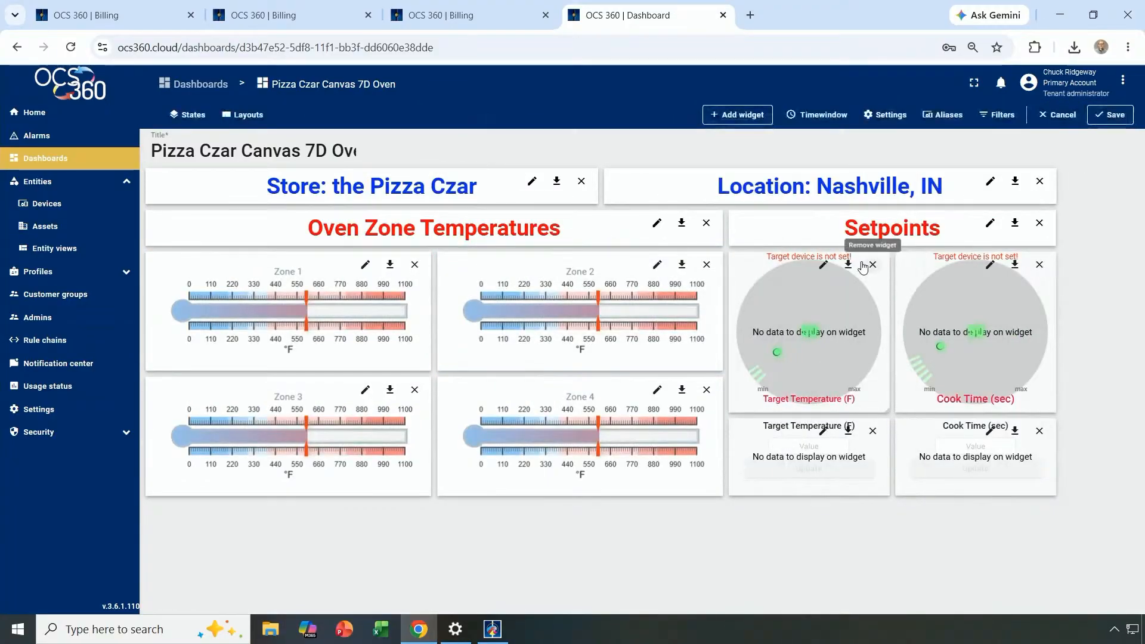
Switch the Zone 3 and Zone 4 thermometers to the Canvas 7D Oven device.
{"action": "left_click", "coordinate": [365, 390]}
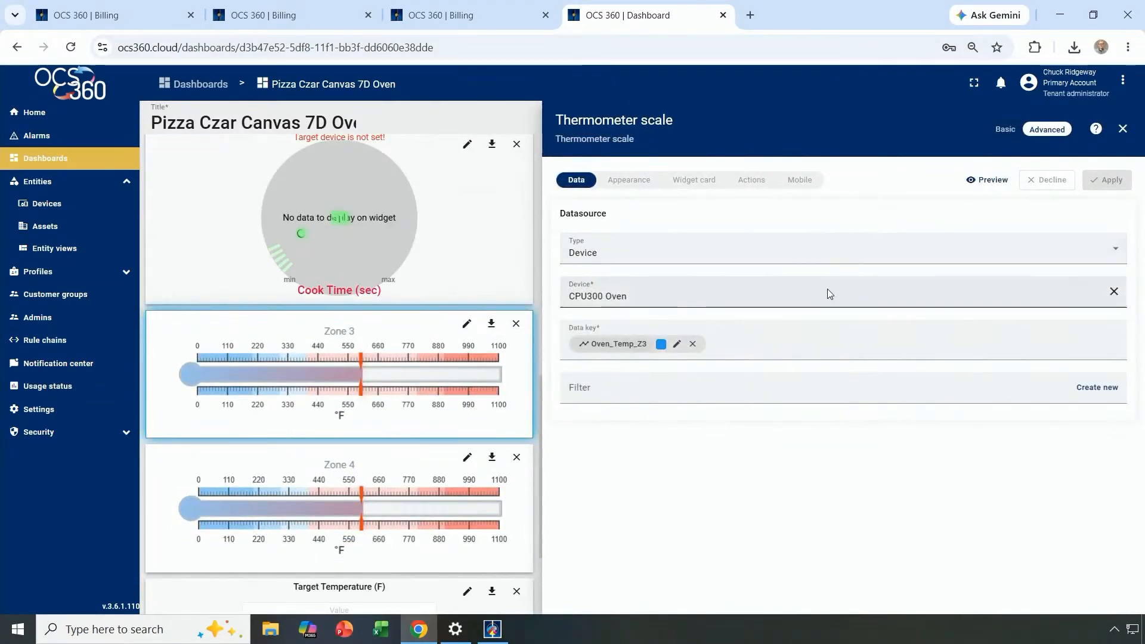
{"action": "left_click", "coordinate": [1114, 291]}
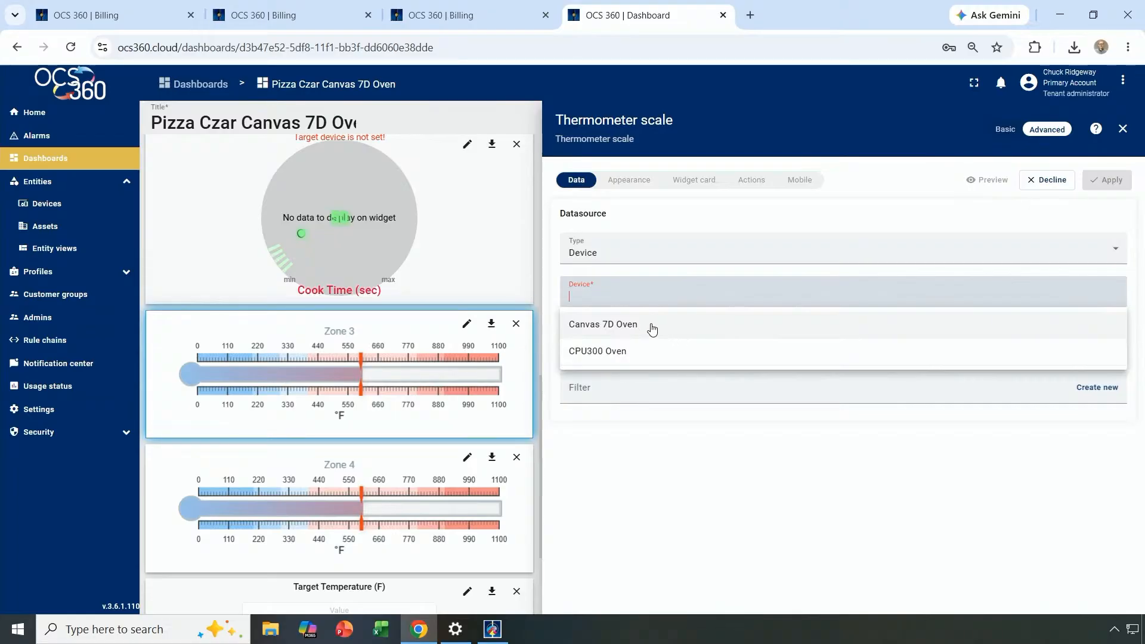
{"action": "left_click", "coordinate": [648, 329]}
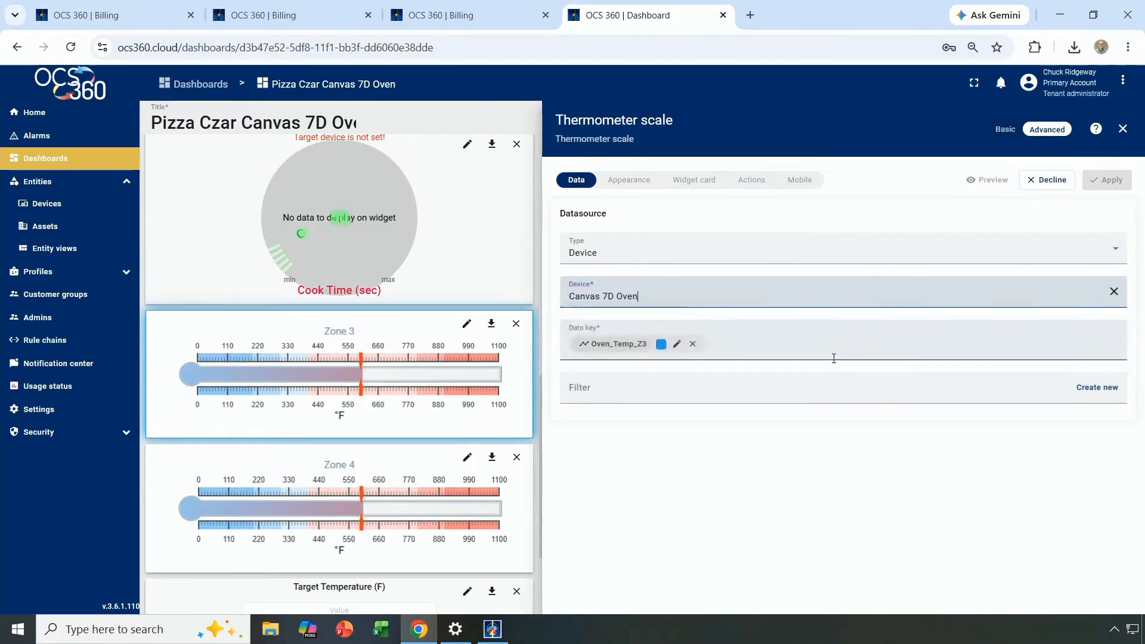
{"action": "left_click", "coordinate": [1107, 180]}
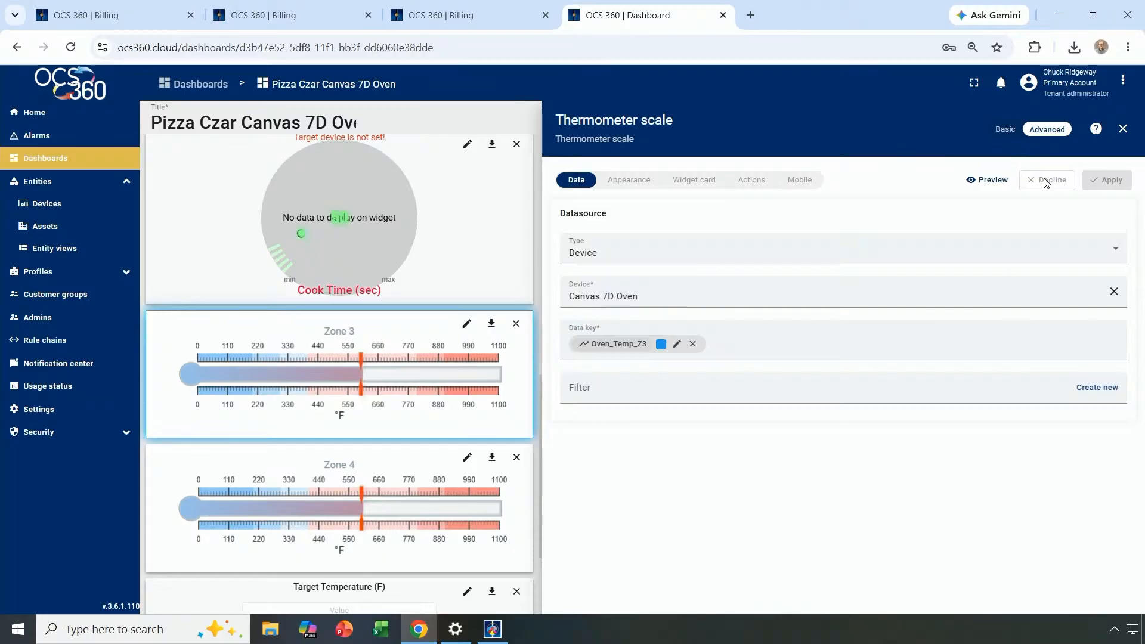
{"action": "left_click", "coordinate": [1123, 129]}
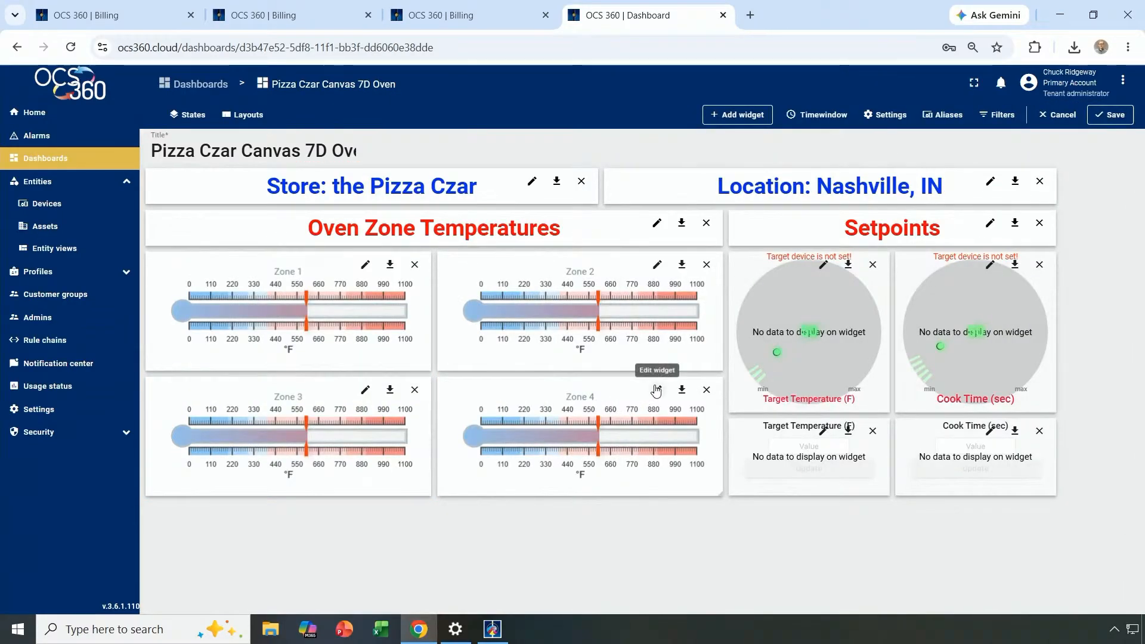
{"action": "left_click", "coordinate": [657, 389]}
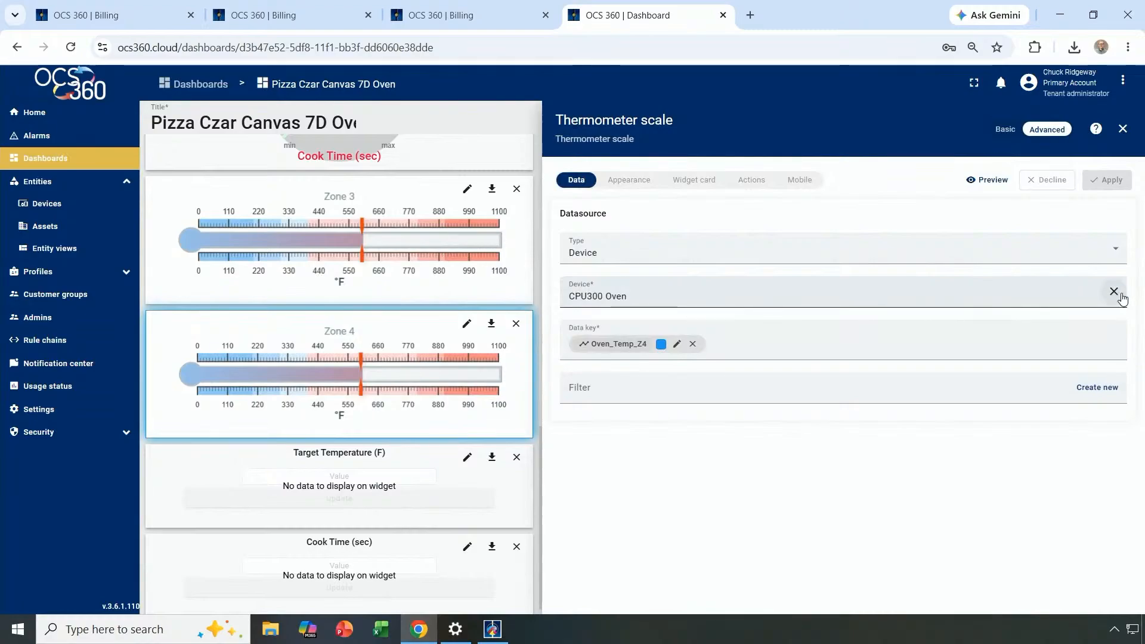
{"action": "left_click", "coordinate": [1113, 291]}
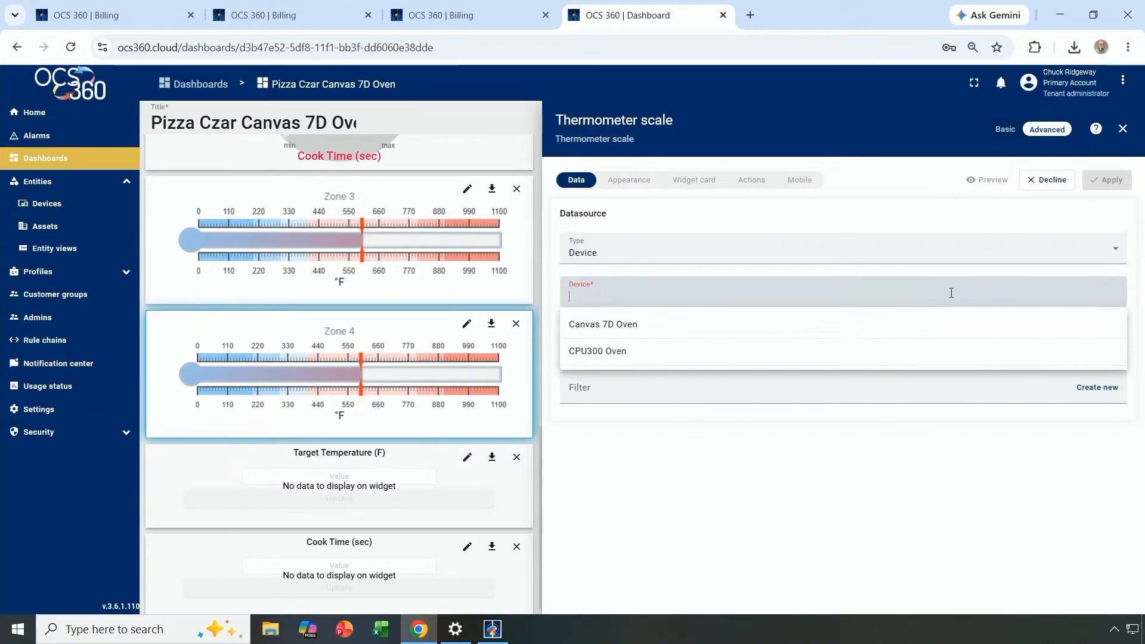
{"action": "left_click", "coordinate": [624, 320]}
{"action": "left_click", "coordinate": [1101, 182]}
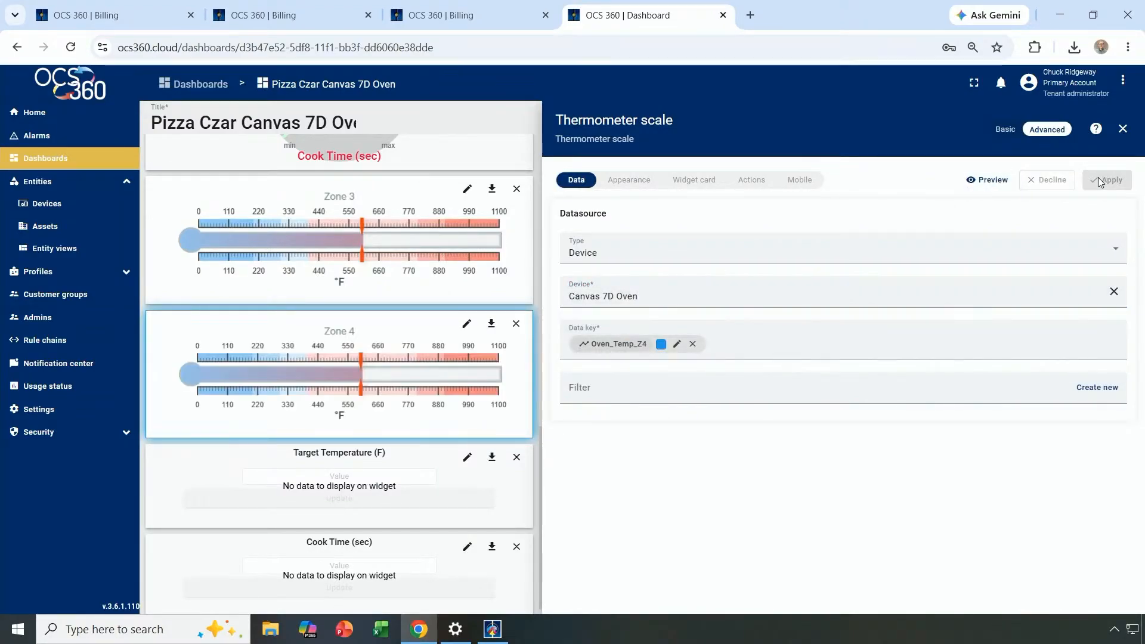
{"action": "left_click", "coordinate": [1122, 130]}
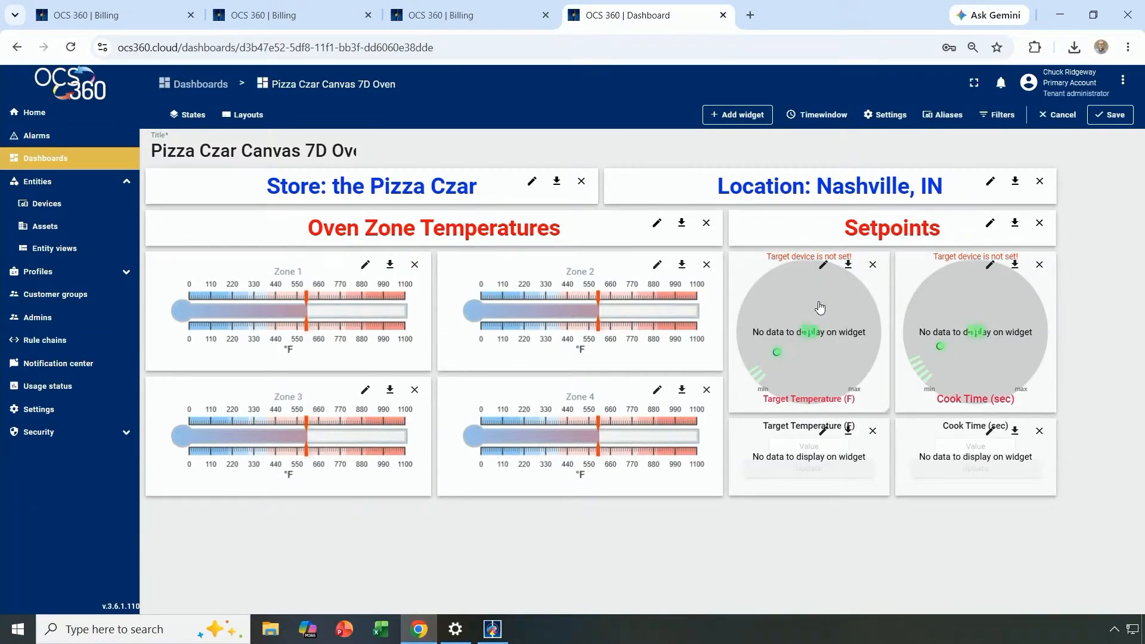
Retarget the Target Temperature and Cook Time knobs to the Canvas 7D Oven entity.
{"action": "left_click", "coordinate": [823, 266]}
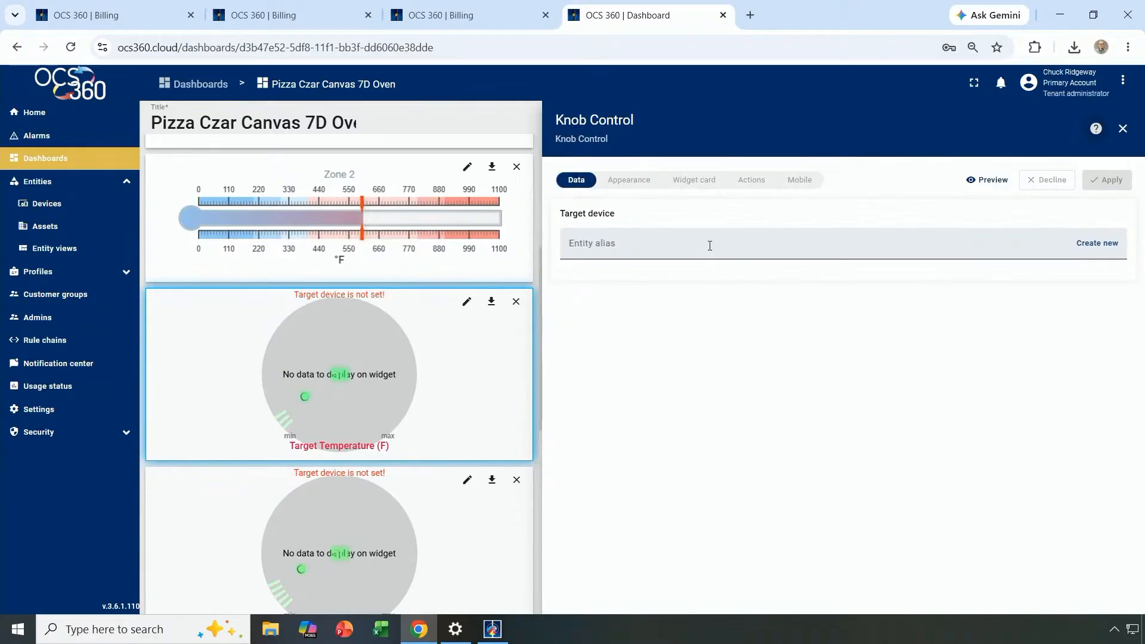
{"action": "left_click", "coordinate": [611, 242]}
{"action": "left_click", "coordinate": [605, 277]}
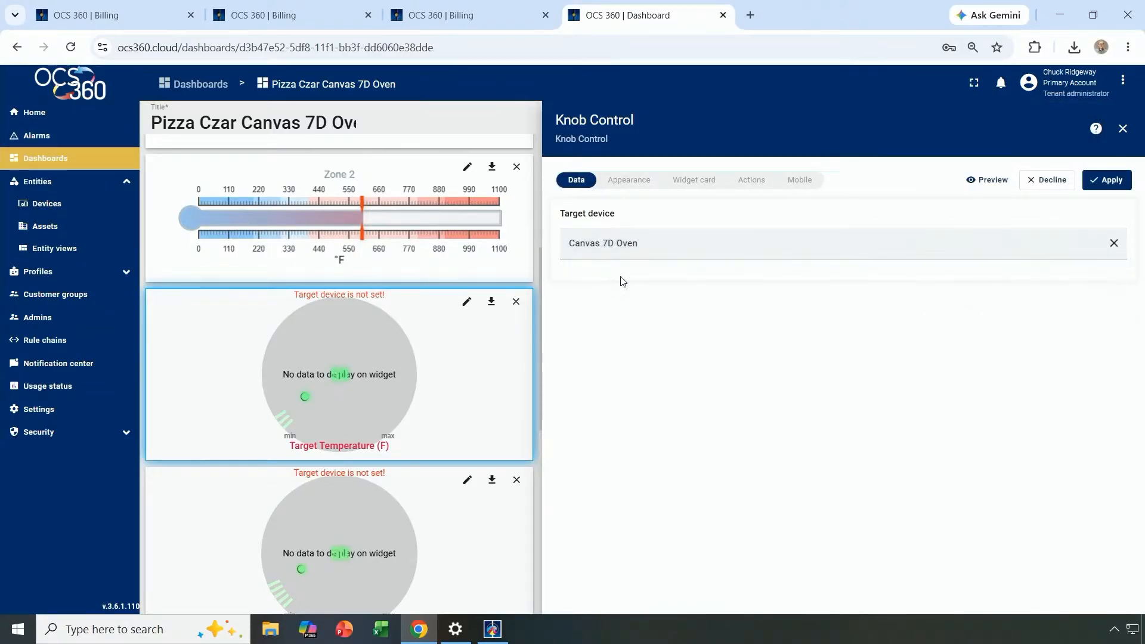
{"action": "left_click", "coordinate": [1106, 180]}
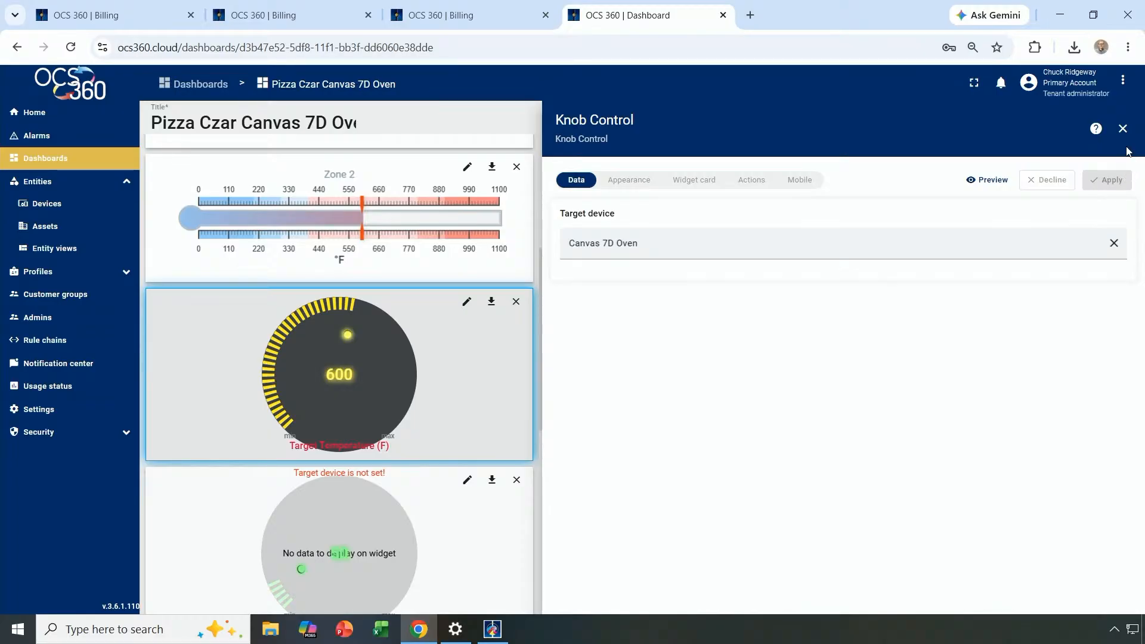
{"action": "left_click", "coordinate": [1122, 129]}
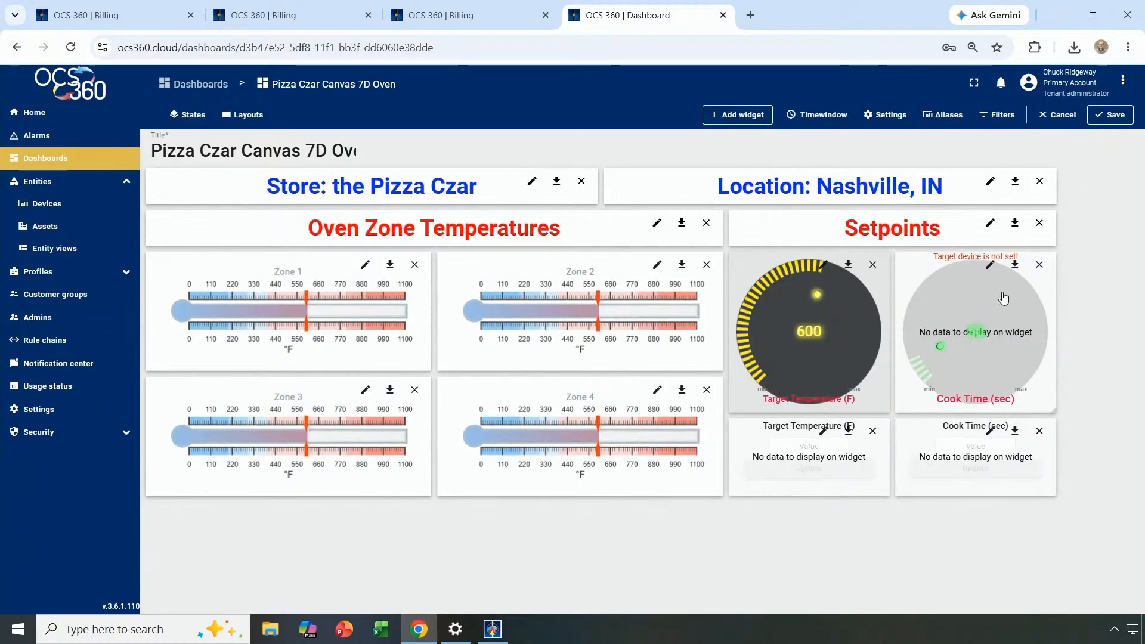
{"action": "left_click", "coordinate": [991, 266]}
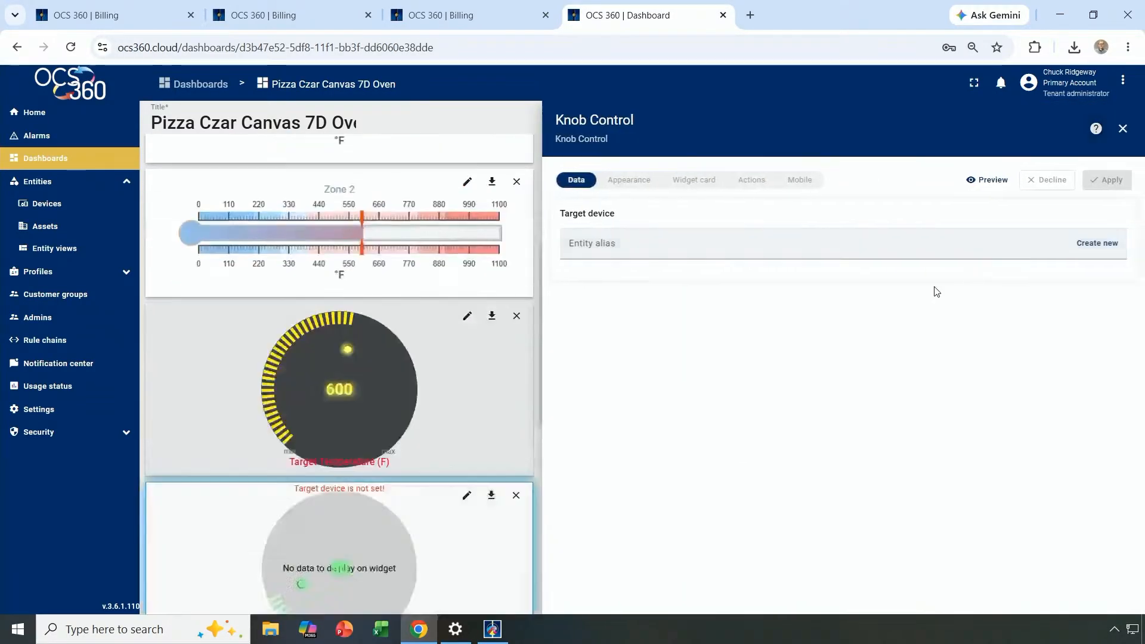
{"action": "left_click", "coordinate": [808, 247]}
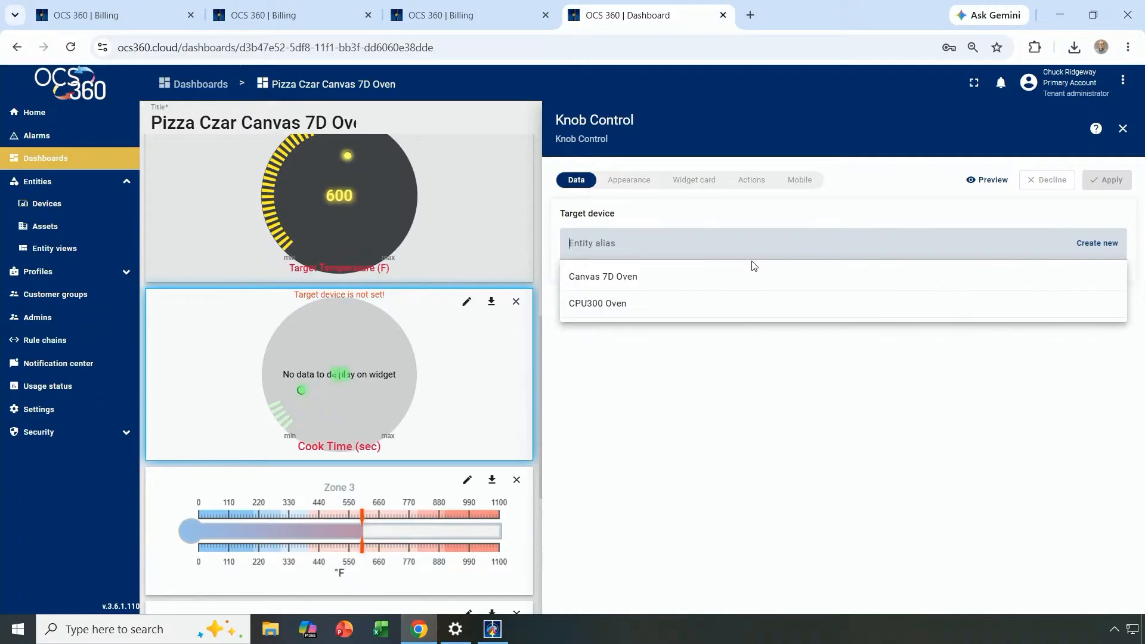
{"action": "left_click", "coordinate": [678, 281]}
{"action": "left_click", "coordinate": [1110, 181]}
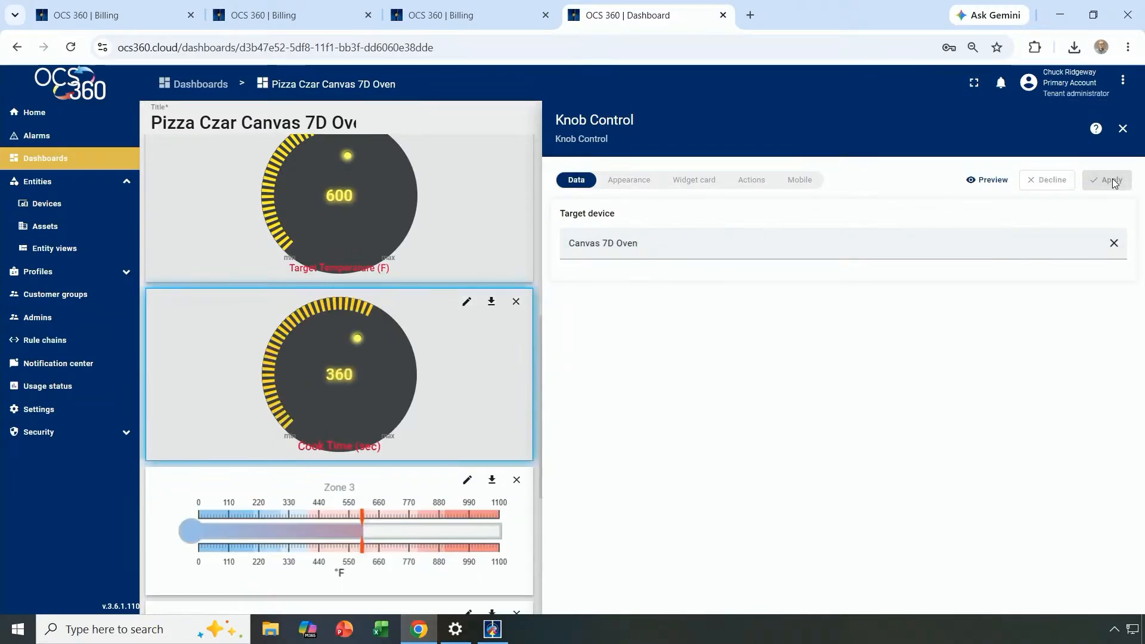
{"action": "left_click", "coordinate": [1122, 129]}
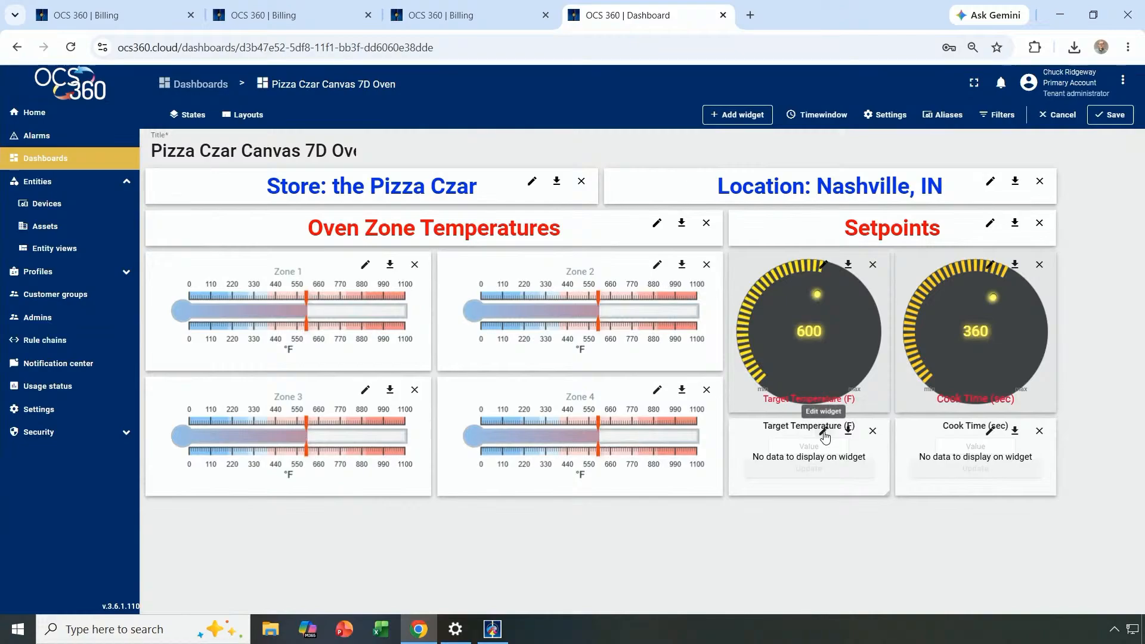
Point the Target Temperature and Cook Time update buttons at Canvas 7D Oven, then save the dashboard.
{"action": "left_click", "coordinate": [824, 433]}
{"action": "left_click", "coordinate": [753, 242]}
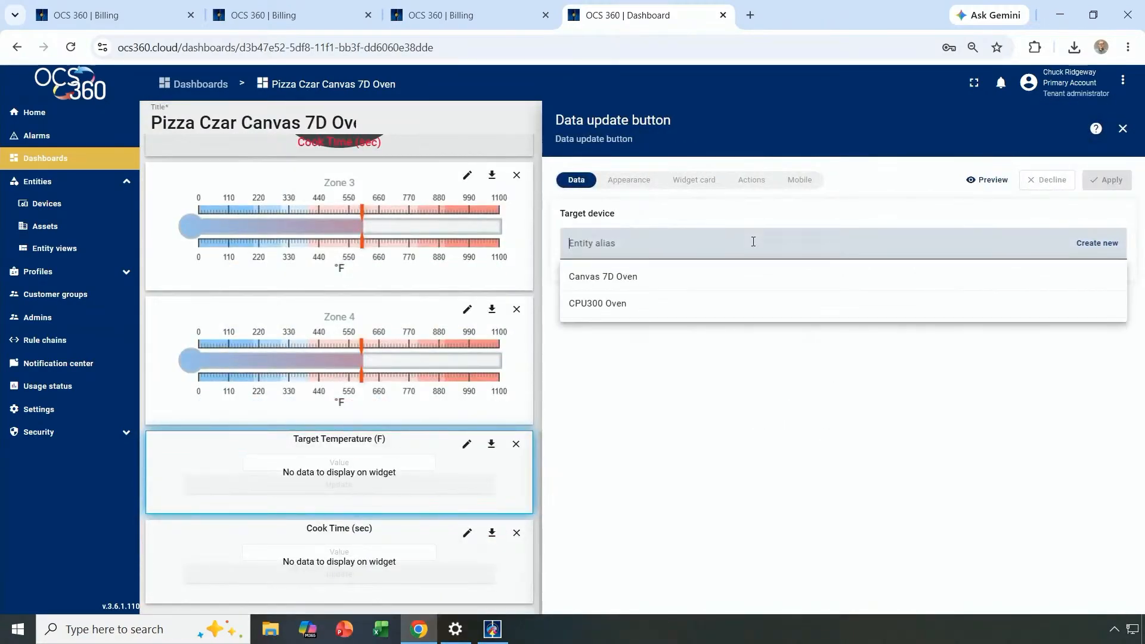
{"action": "left_click", "coordinate": [723, 277]}
{"action": "left_click", "coordinate": [1109, 181]}
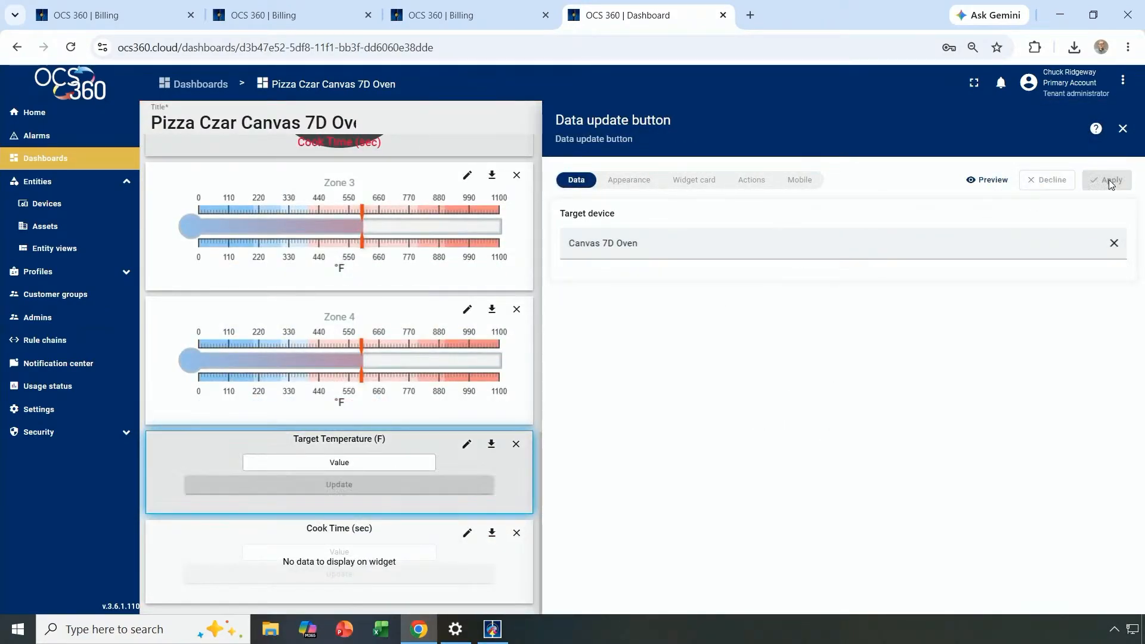
{"action": "left_click", "coordinate": [1123, 129]}
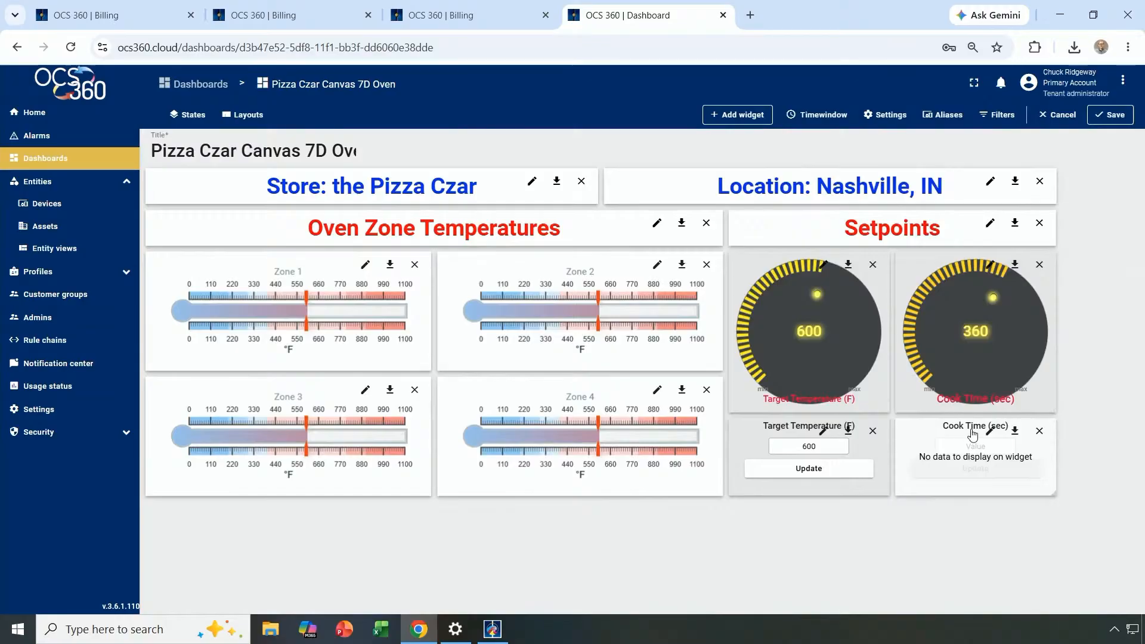
{"action": "left_click", "coordinate": [990, 431]}
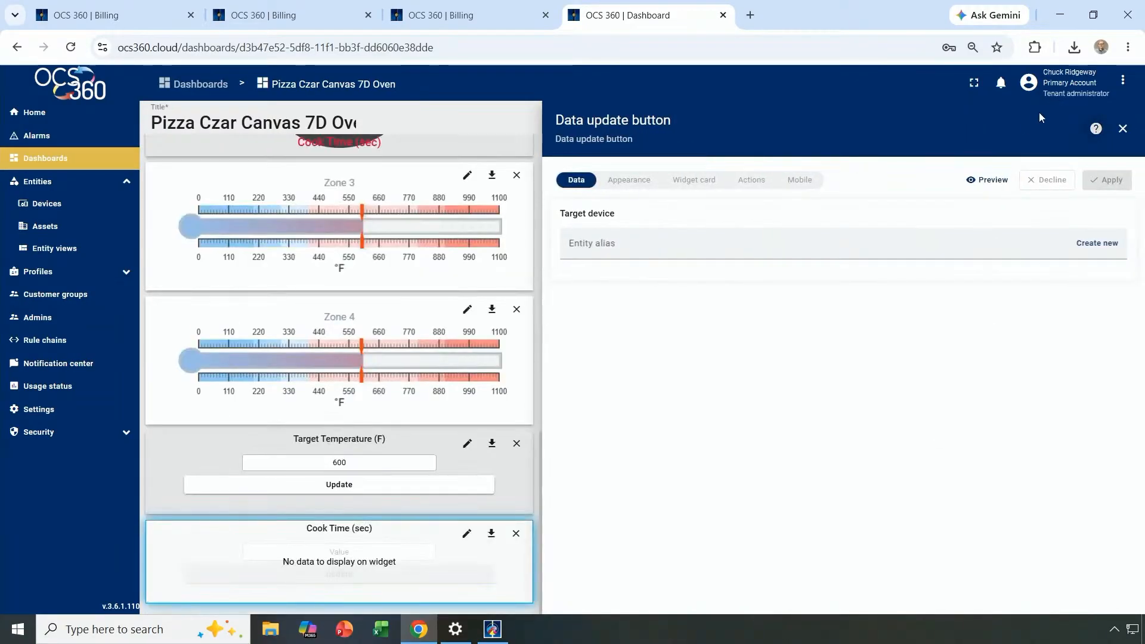
{"action": "left_click", "coordinate": [668, 241]}
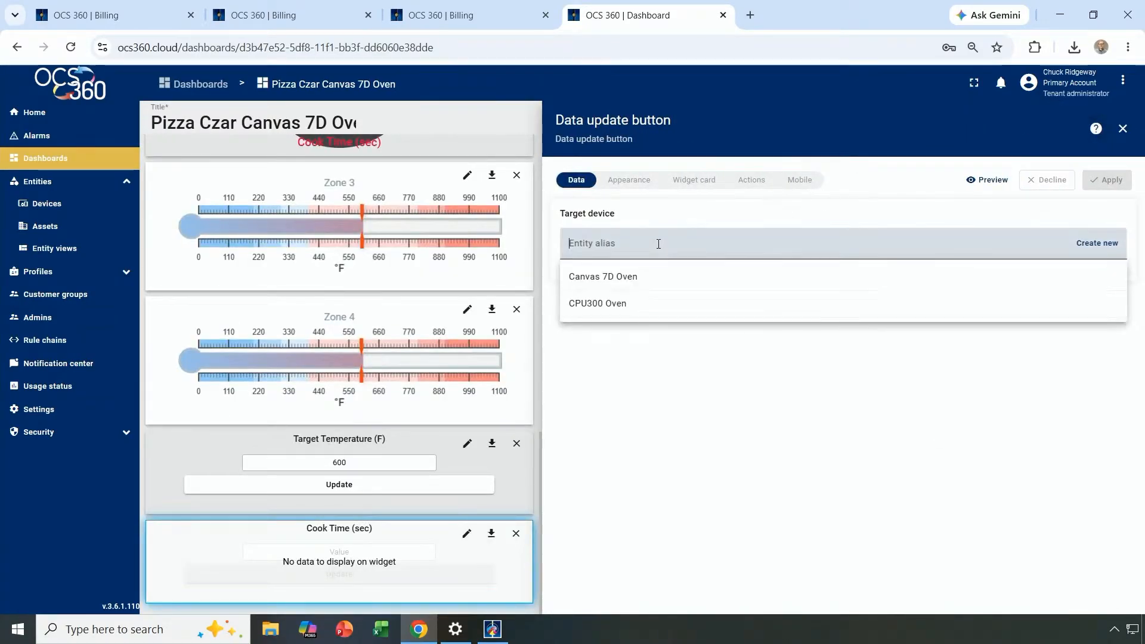
{"action": "left_click", "coordinate": [650, 281]}
{"action": "left_click", "coordinate": [1107, 180]}
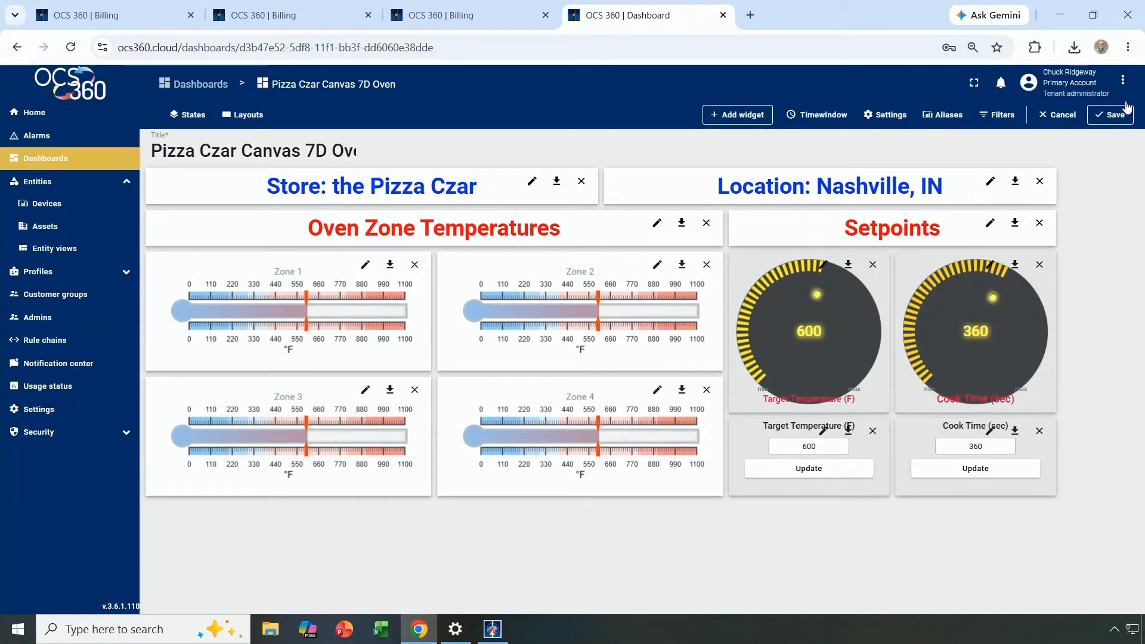
{"action": "left_click", "coordinate": [1110, 115]}
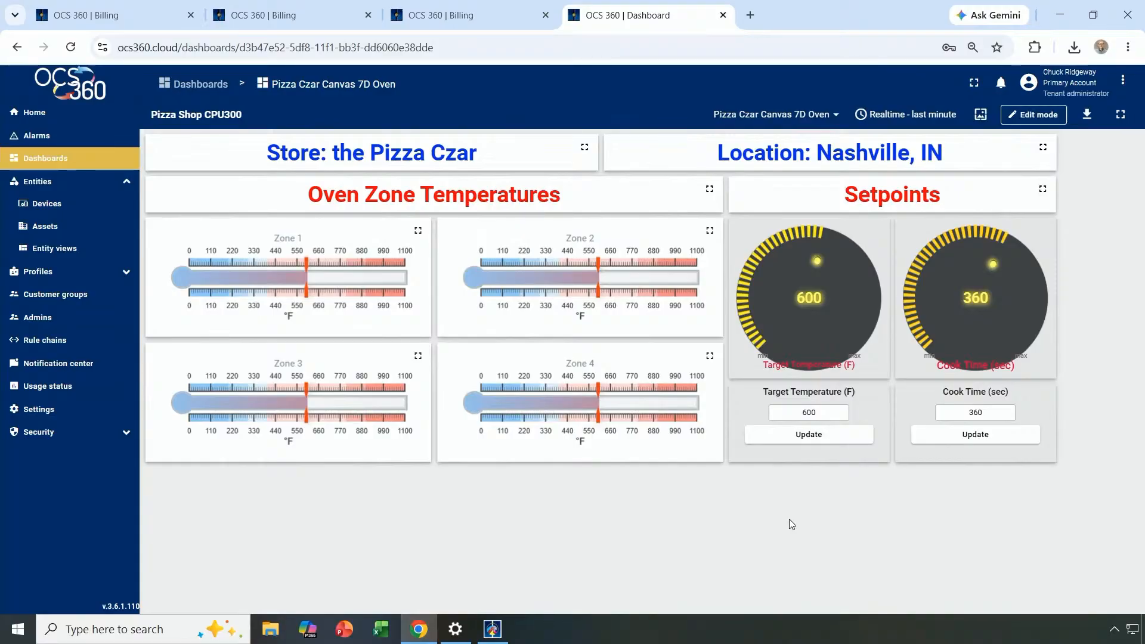